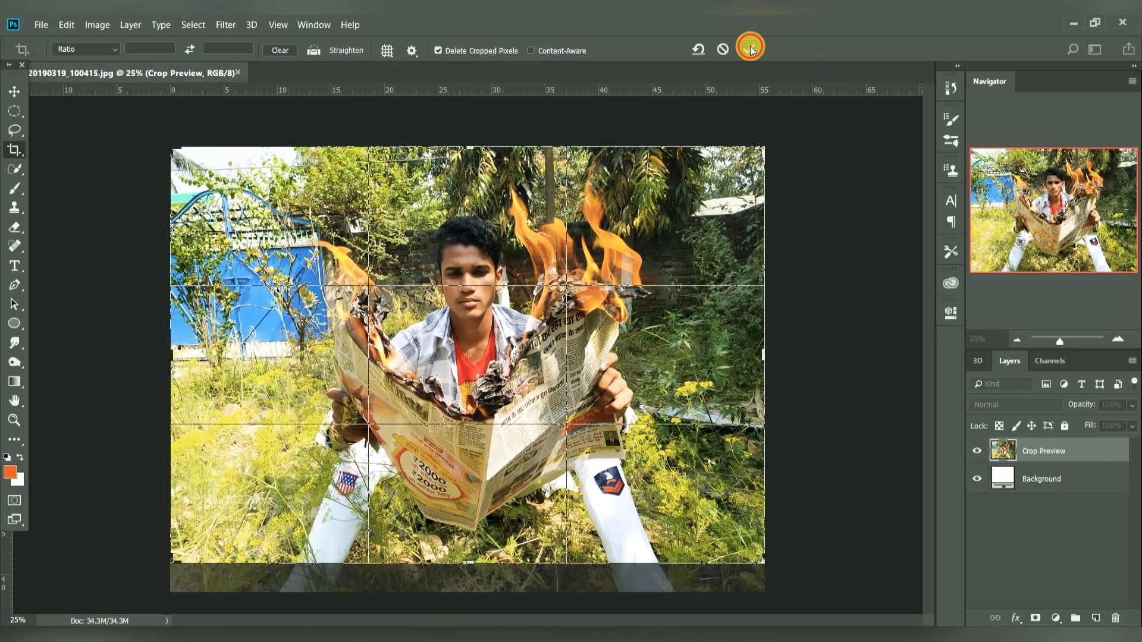
# Apply the crop to the photo and duplicate its layer.
pyautogui.click(749, 49)
pyautogui.click(1101, 458)
pyautogui.moveTo(1102, 458); pyautogui.dragTo(1096, 616)
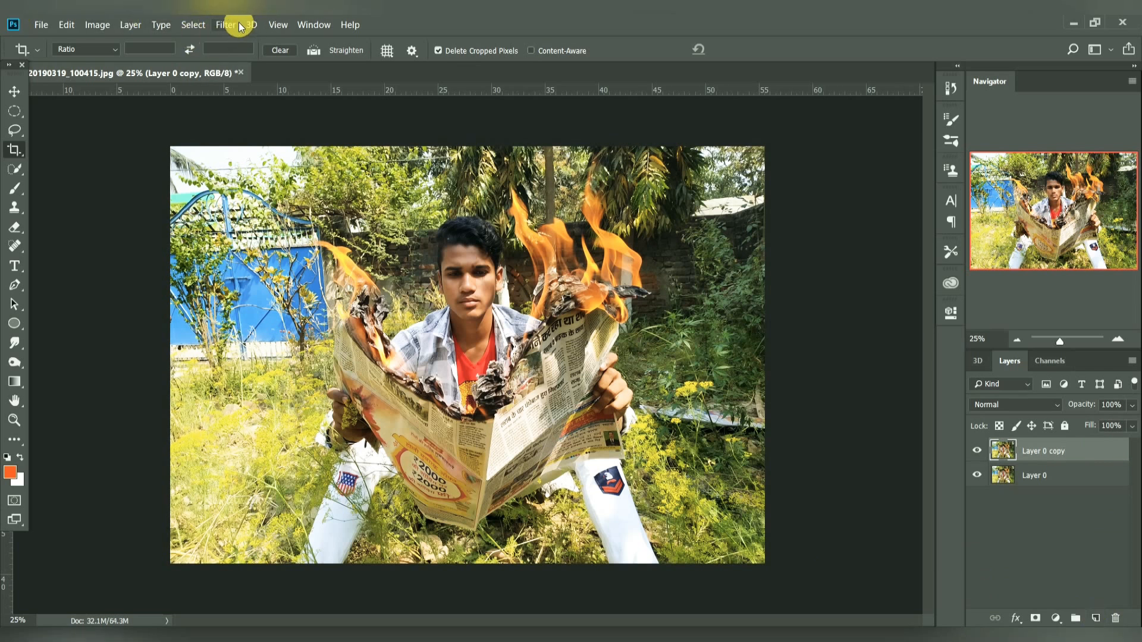
# Apply the Camera Raw filter to the layer copy with Temperature +11, Exposure +0.75, Contrast +9, Highlights -70 and Shadows +23.
pyautogui.click(238, 24)
pyautogui.click(288, 107)
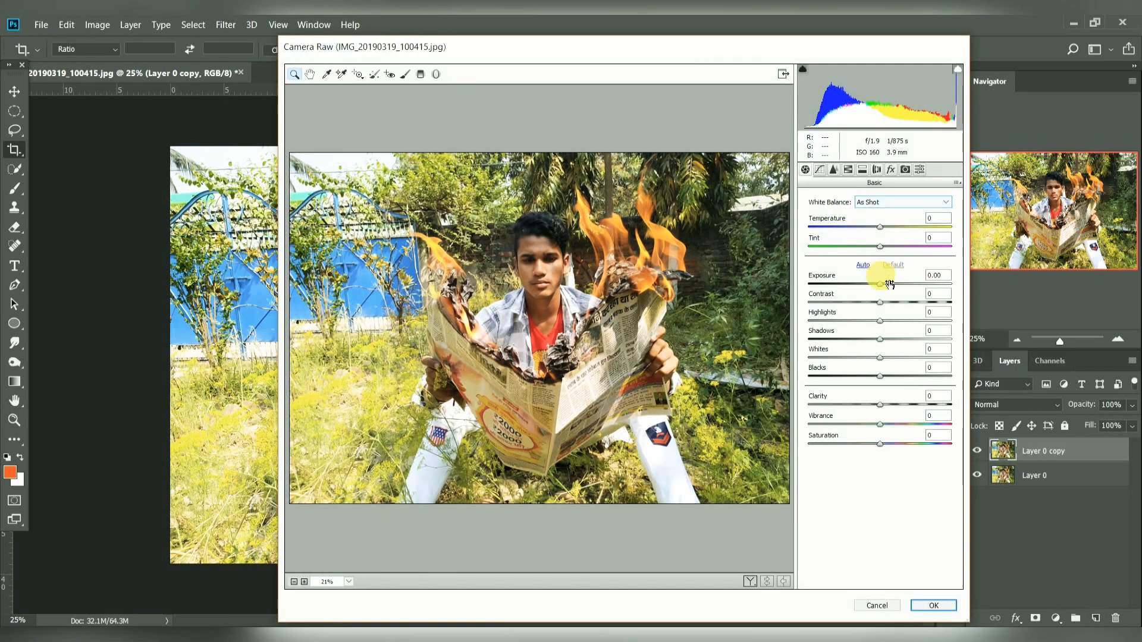
pyautogui.click(881, 284)
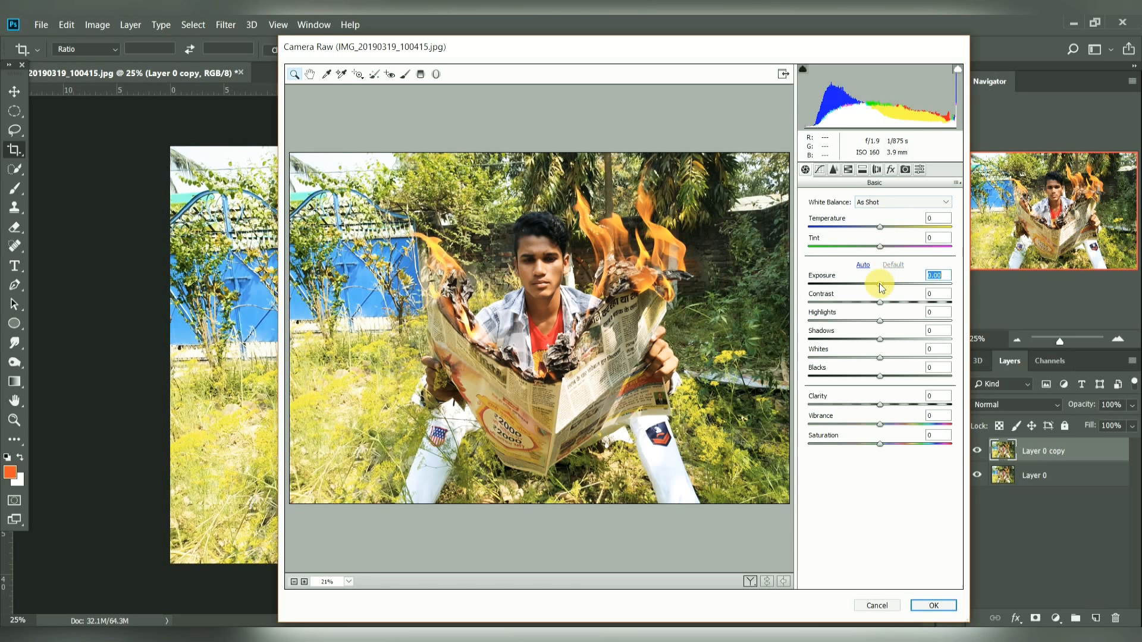
pyautogui.moveTo(883, 284); pyautogui.dragTo(886, 284)
pyautogui.moveTo(865, 321); pyautogui.dragTo(887, 303)
pyautogui.click(894, 285)
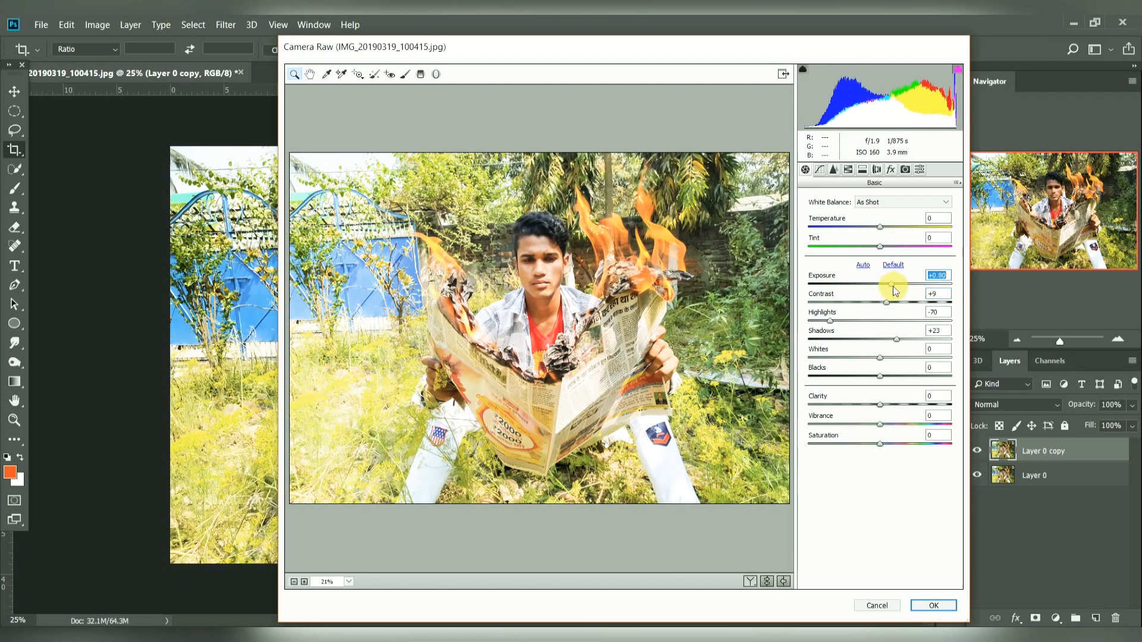
pyautogui.click(888, 228)
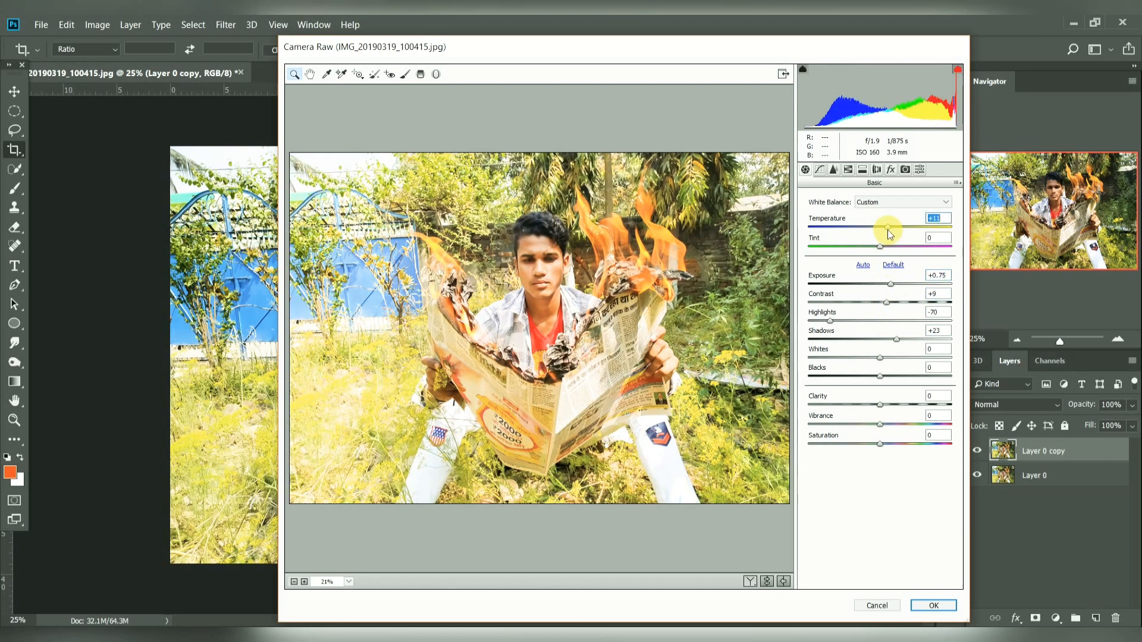
# Set Clarity to +7 and Vibrance to +11, and raise Saturation slightly in the Camera Raw basic adjustments.
pyautogui.click(880, 404)
pyautogui.click(884, 404)
pyautogui.moveTo(877, 426)
pyautogui.mouseDown()
pyautogui.moveTo(889, 425)
pyautogui.moveTo(885, 447)
pyautogui.mouseUp()
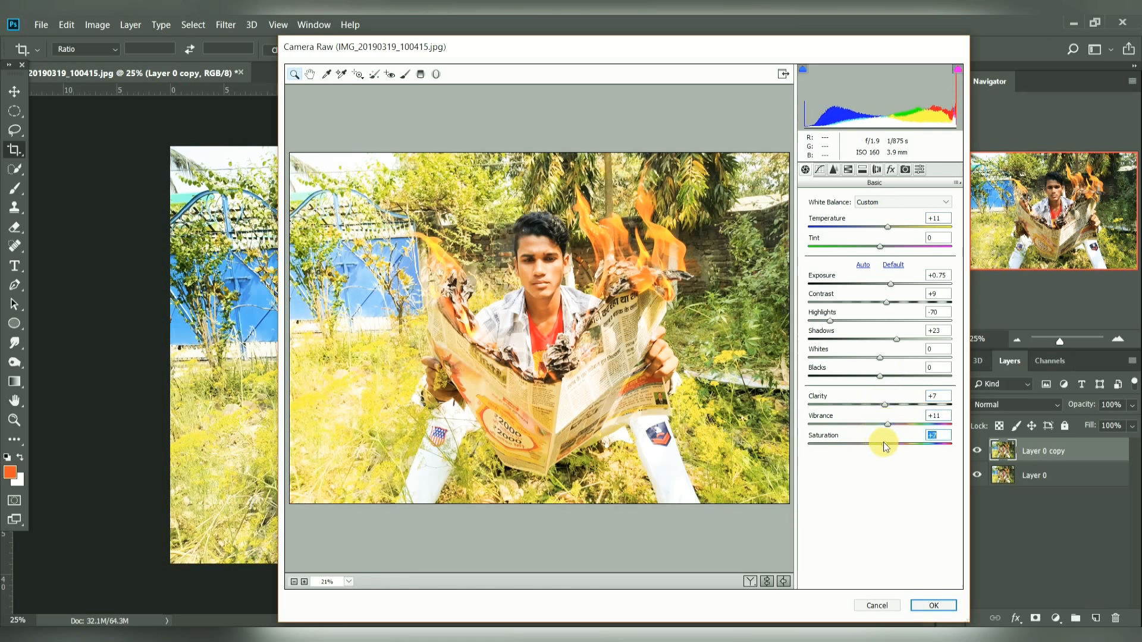
# Sharpen slightly, set luminance noise reduction to 18, brighten the Oranges luminance slightly and apply the filter.
pyautogui.click(833, 170)
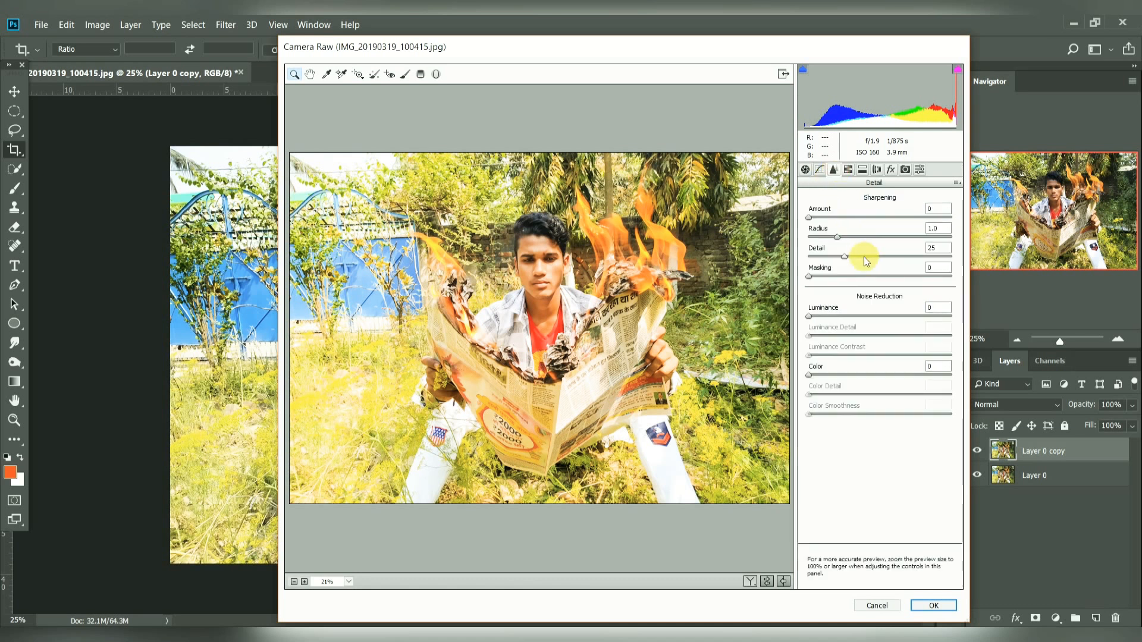
pyautogui.moveTo(809, 316); pyautogui.dragTo(834, 316)
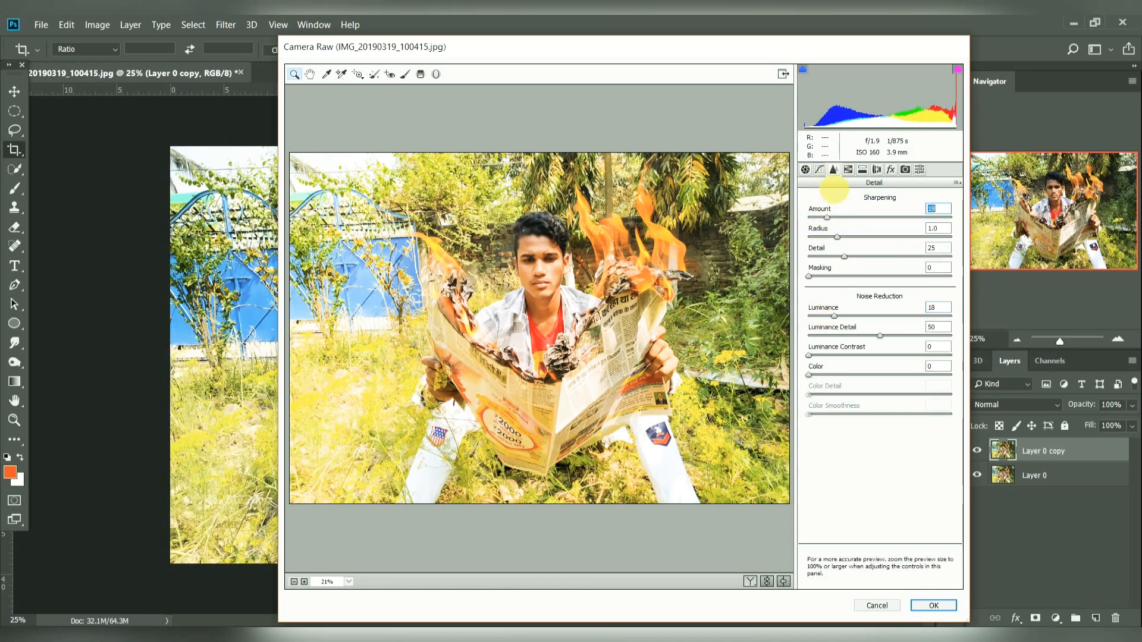
pyautogui.click(848, 172)
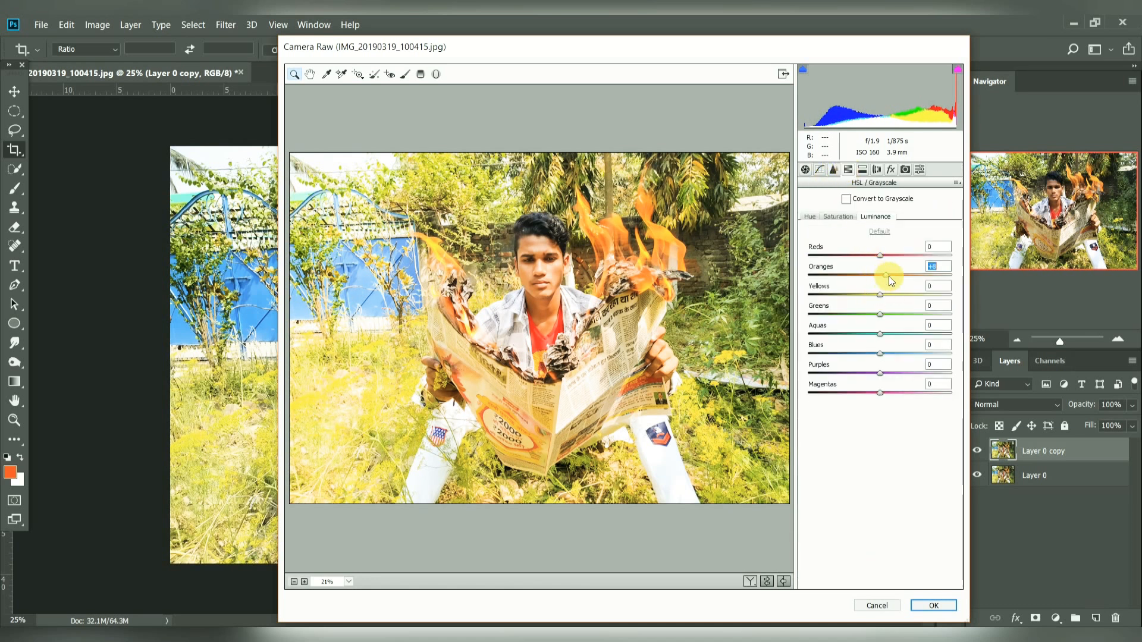
pyautogui.click(921, 607)
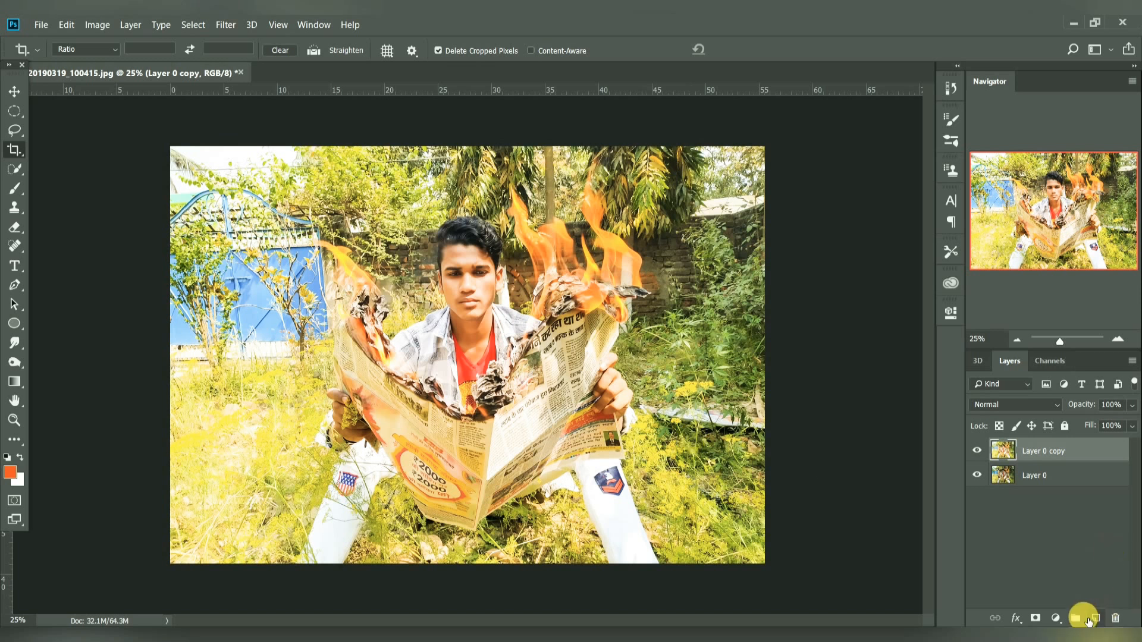
# Add a Channel Mixer adjustment layer with the Green output channel's green at +6% and blue at 100%.
pyautogui.click(1057, 619)
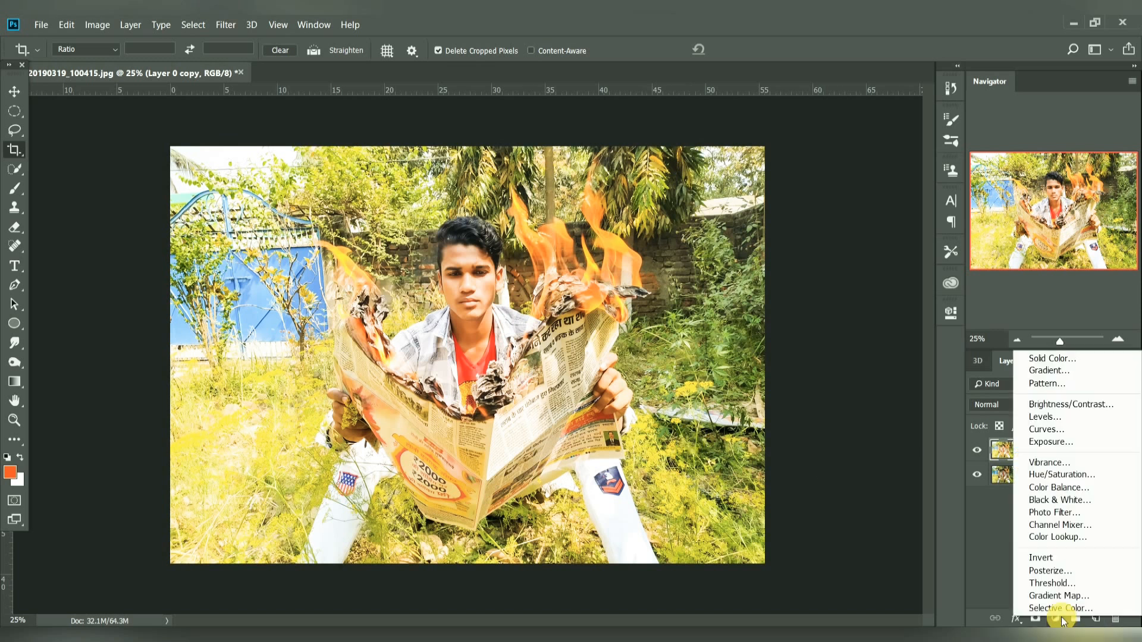
pyautogui.click(1051, 531)
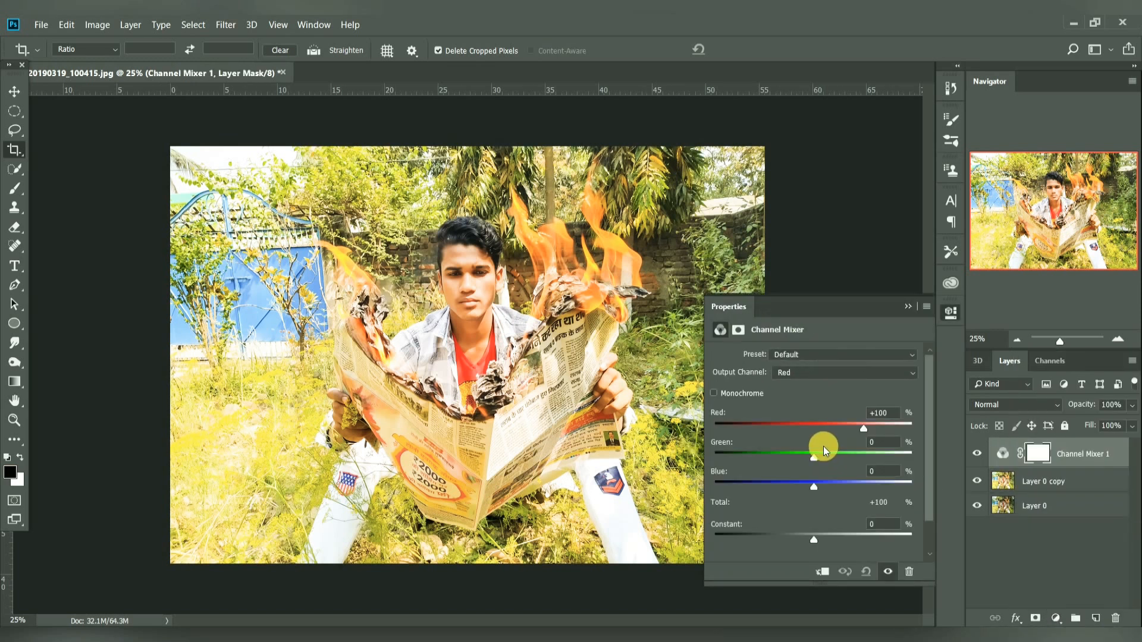
pyautogui.click(859, 373)
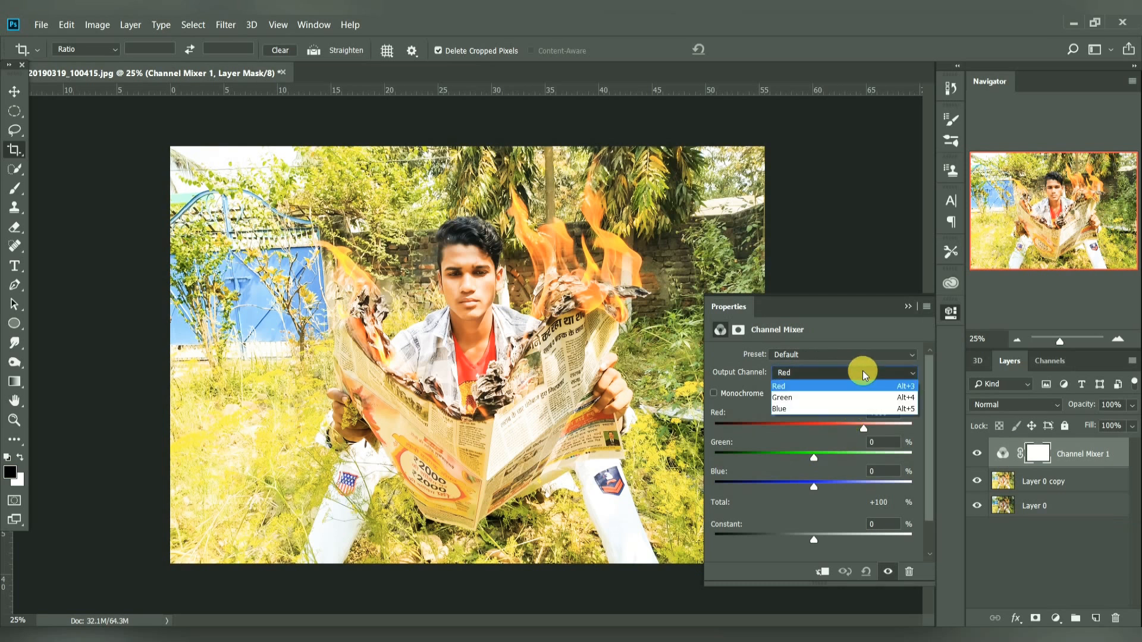
pyautogui.click(849, 399)
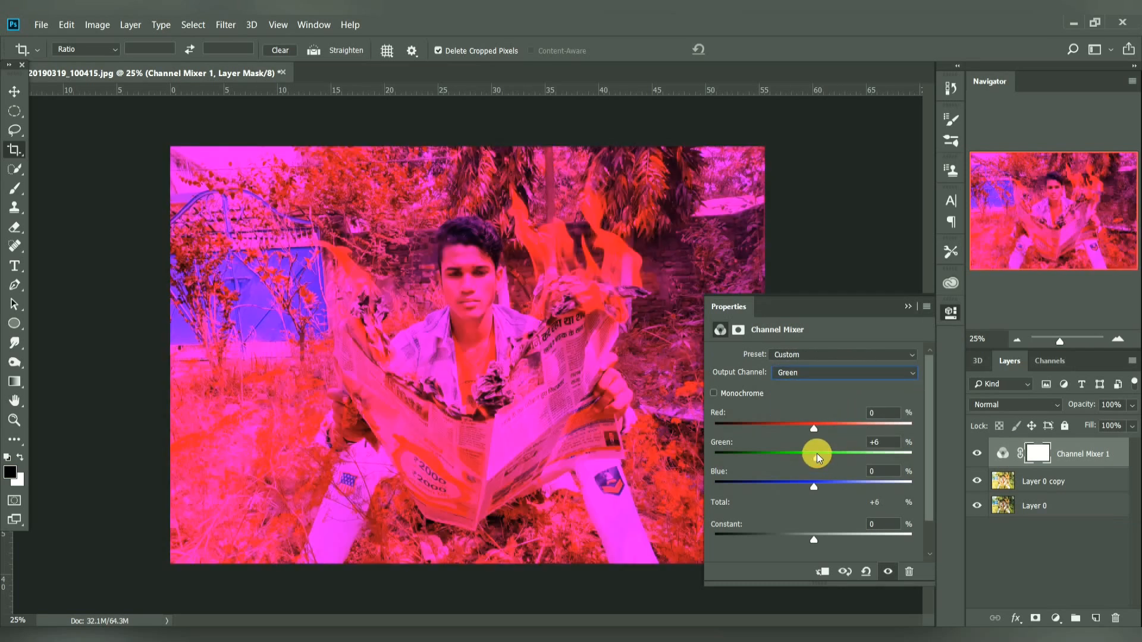
pyautogui.moveTo(813, 486); pyautogui.dragTo(873, 488)
pyautogui.click(895, 475)
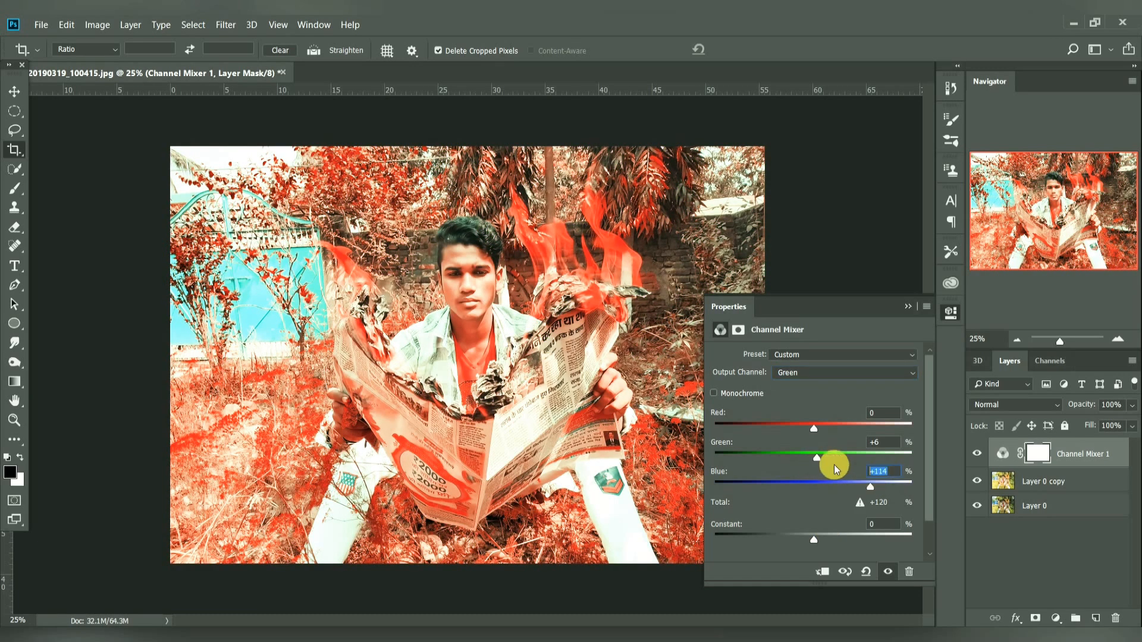
pyautogui.write('100')
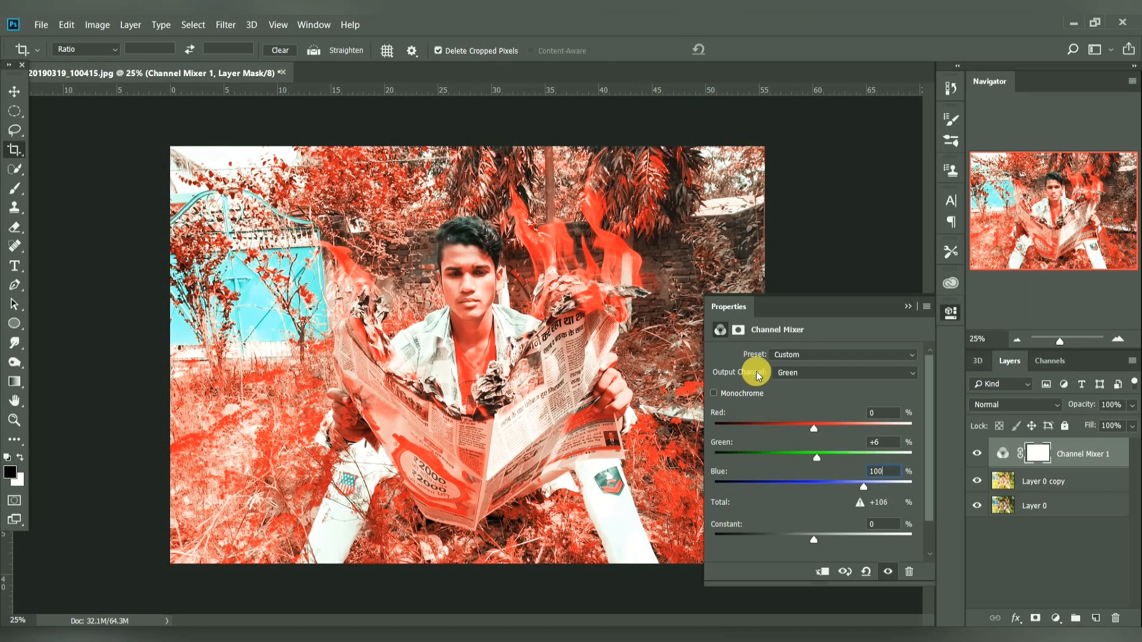
pyautogui.click(906, 309)
# Try blend modes such as Color Dodge and Overlay on the Channel Mixer layer, and delete that layer.
pyautogui.click(998, 406)
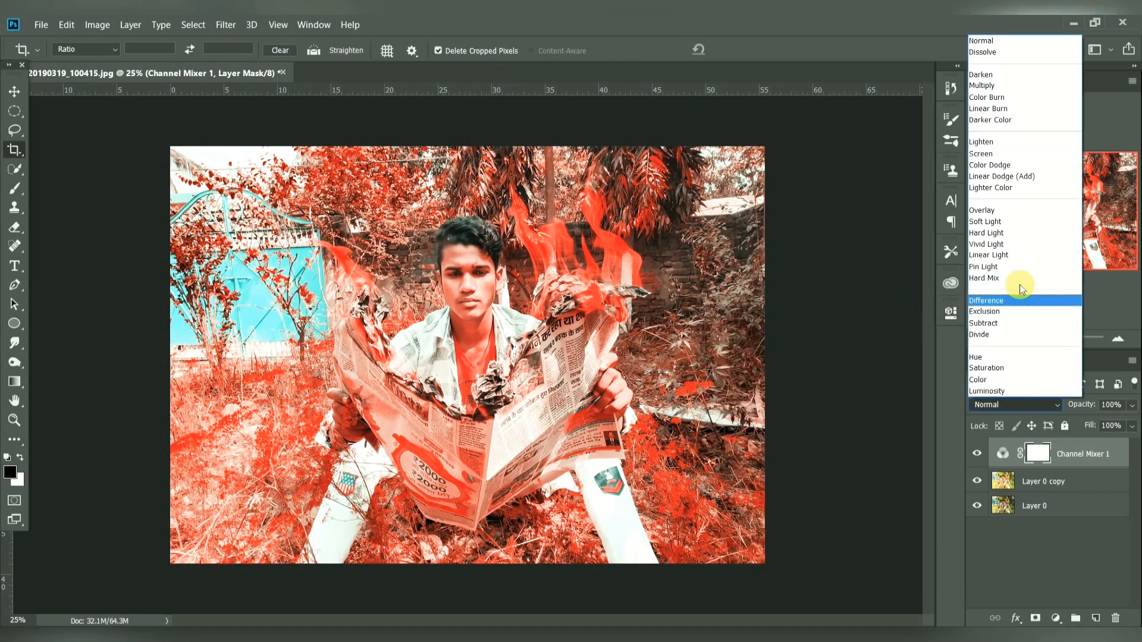
pyautogui.click(1012, 143)
pyautogui.scroll(-2, 1035, 404)
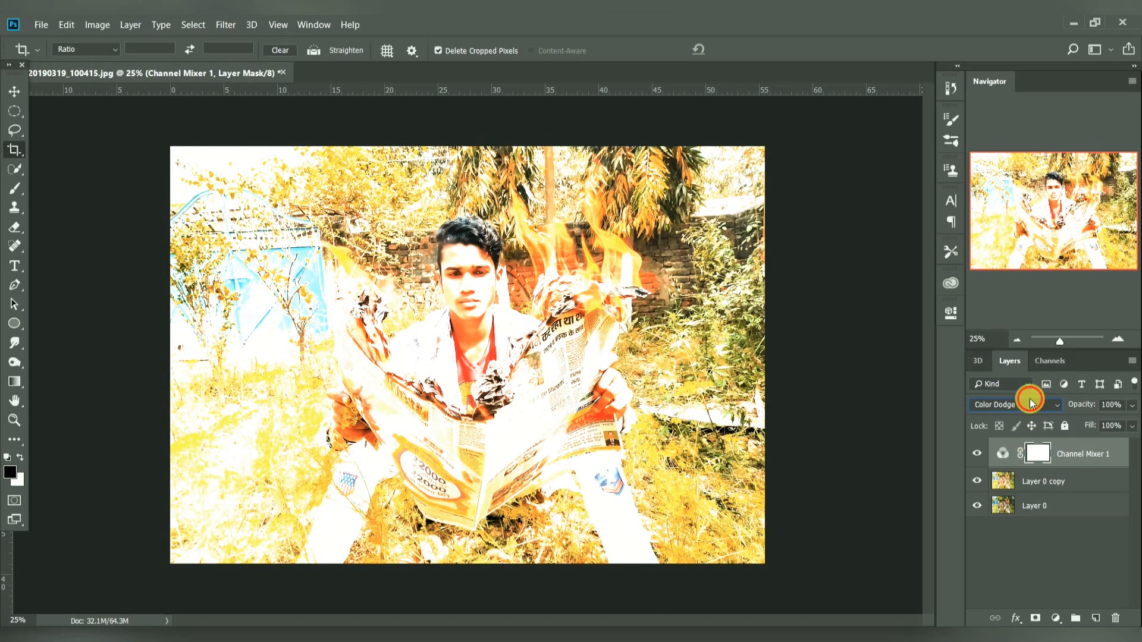
pyautogui.click(1031, 403)
pyautogui.click(1001, 224)
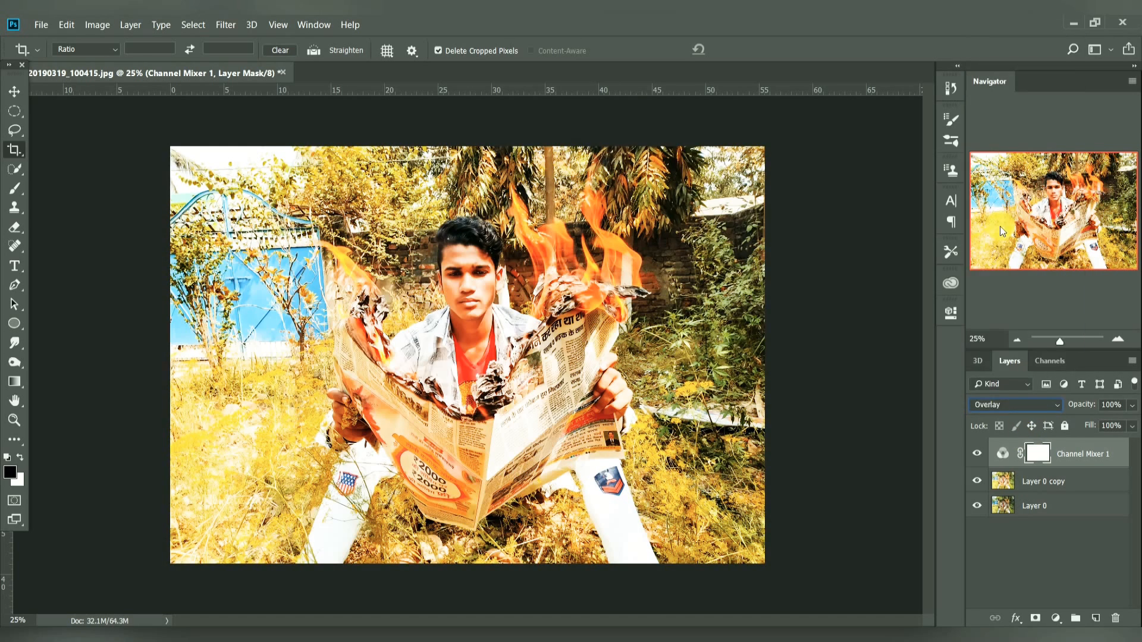
pyautogui.scroll(3, 1026, 402)
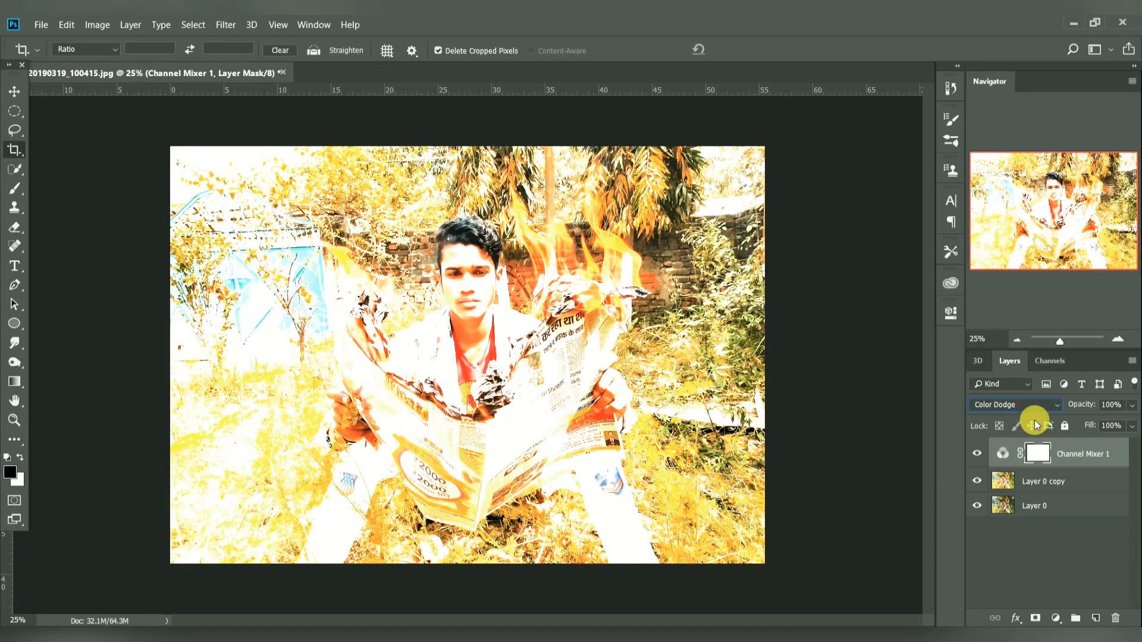
pyautogui.moveTo(1071, 454); pyautogui.dragTo(1115, 618)
# Add a new Channel Mixer adjustment layer above the layer copy.
pyautogui.click(1057, 619)
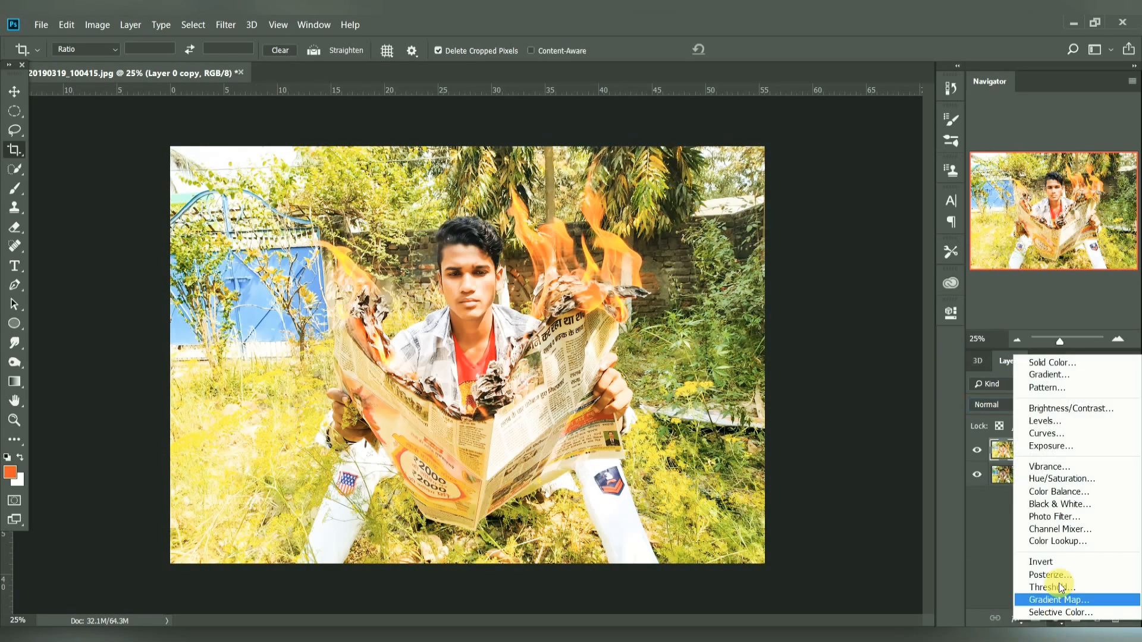
pyautogui.click(1079, 529)
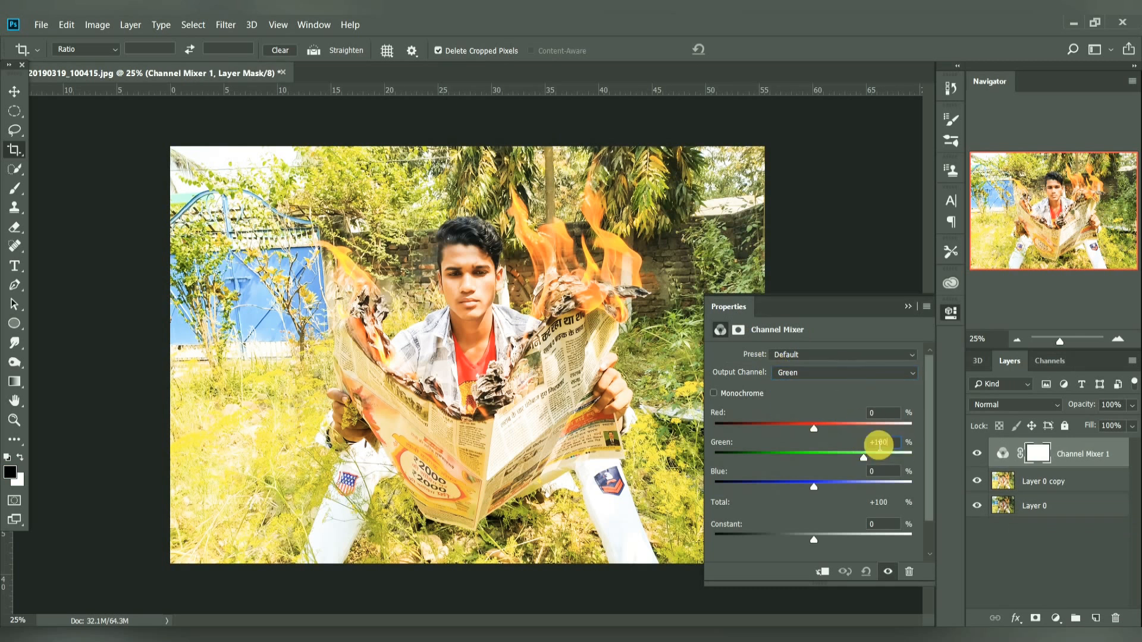
# Try raising the green contribution in the Channel Mixer's Blue output channel, and reset it to 0%.
pyautogui.click(862, 372)
pyautogui.click(844, 399)
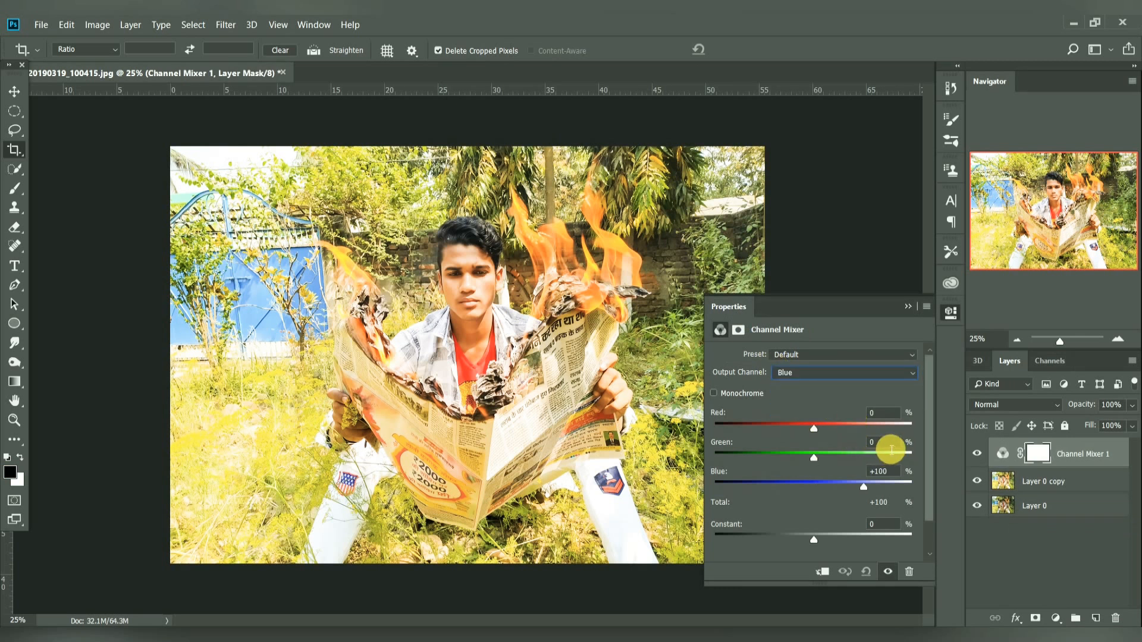
pyautogui.click(873, 454)
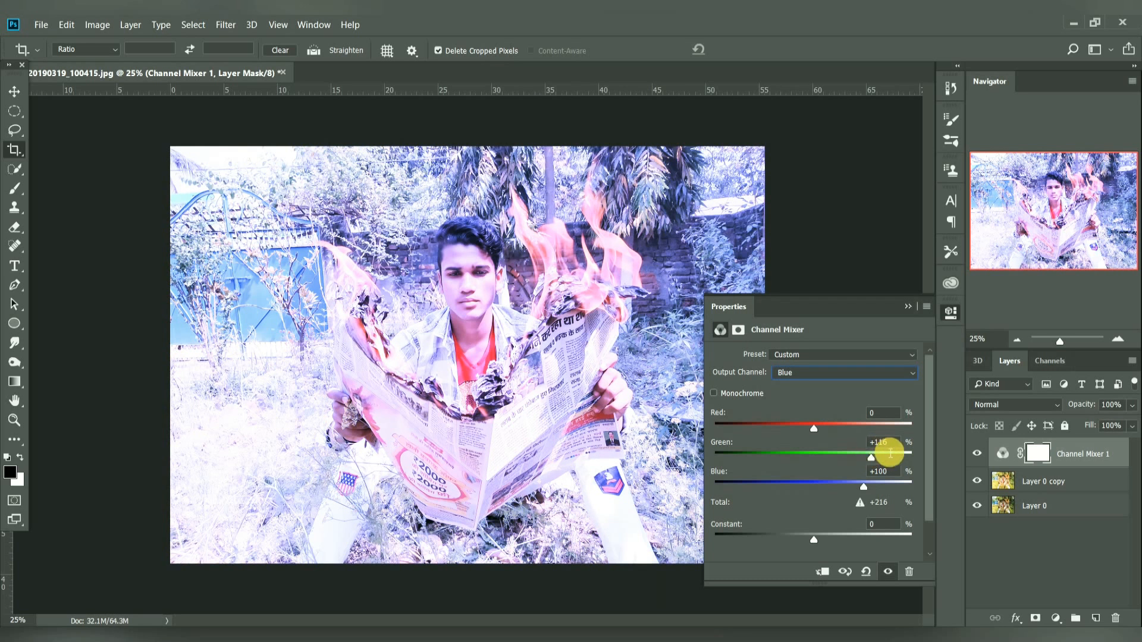
pyautogui.click(885, 443)
pyautogui.write('0')
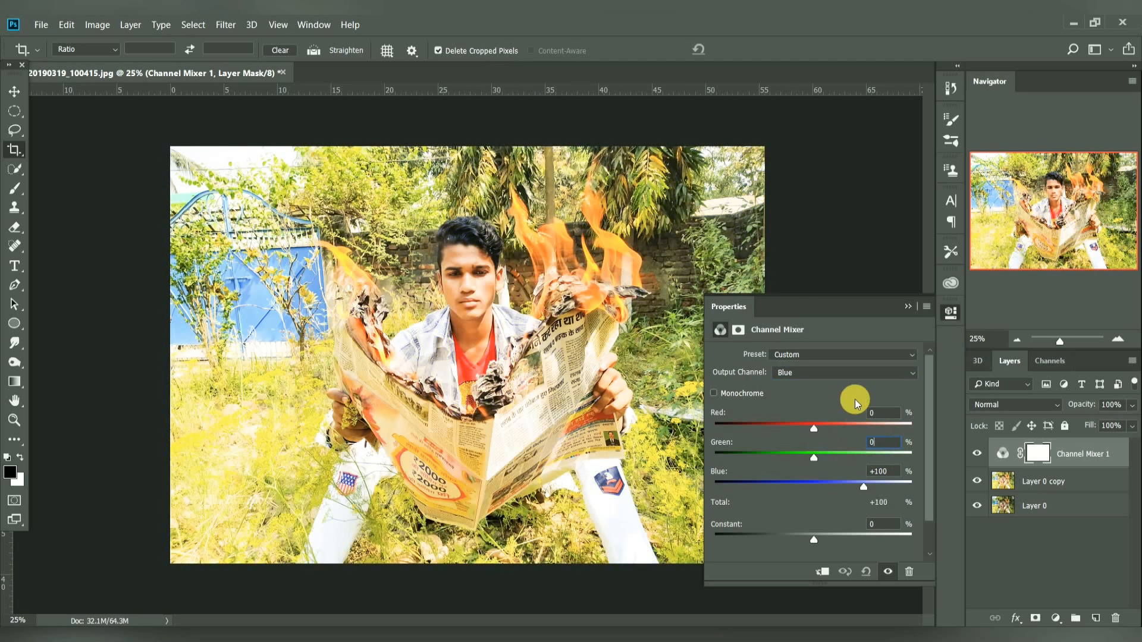
# Set the Channel Mixer's Green output channel to 0% green and 100% blue.
pyautogui.click(854, 372)
pyautogui.click(874, 385)
pyautogui.click(886, 443)
pyautogui.write('0')
pyautogui.click(843, 486)
pyautogui.click(895, 476)
pyautogui.write('100')
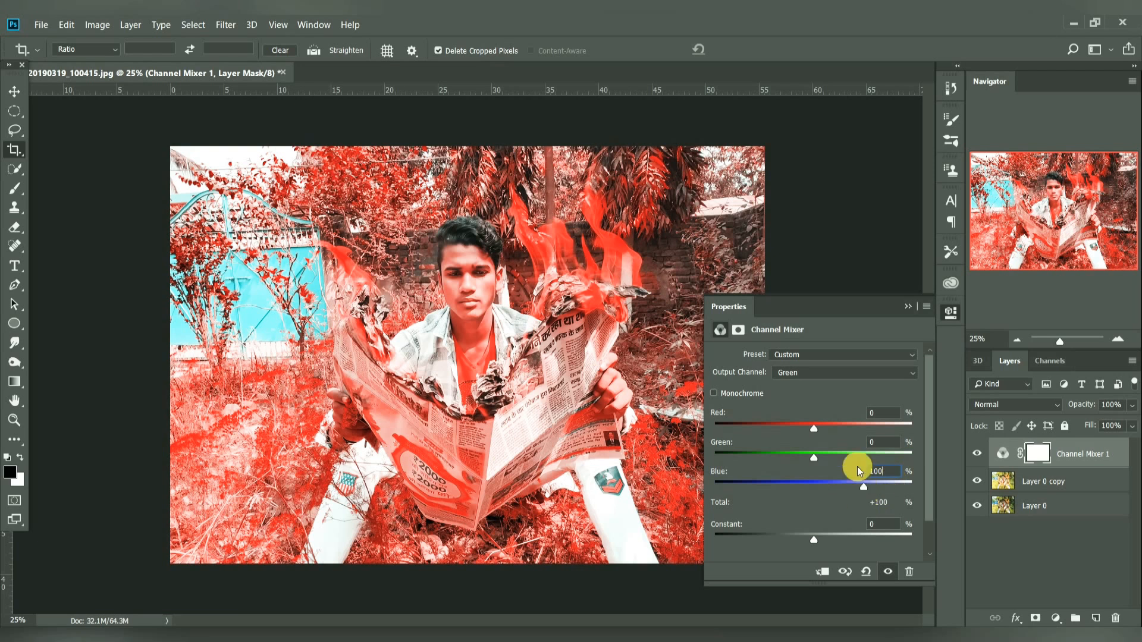
# Try shifting the Green output channel's red contribution and constant, and reset both to 0%.
pyautogui.moveTo(816, 429); pyautogui.dragTo(839, 429)
pyautogui.click(824, 433)
pyautogui.click(882, 413)
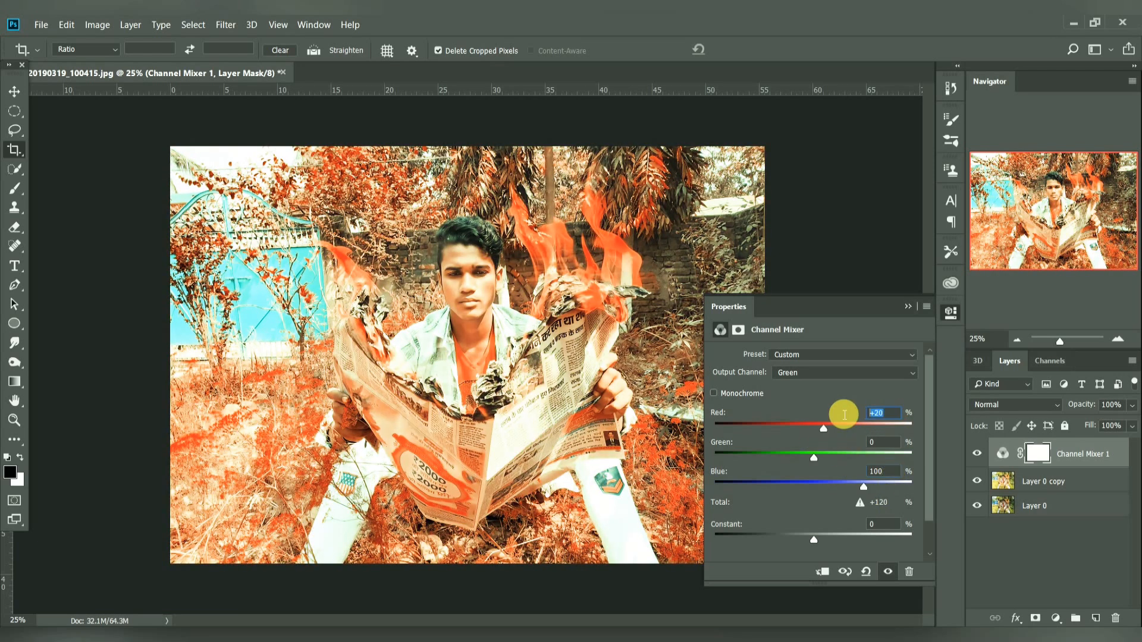
pyautogui.write('0')
pyautogui.moveTo(834, 539); pyautogui.dragTo(802, 539)
pyautogui.click(890, 526)
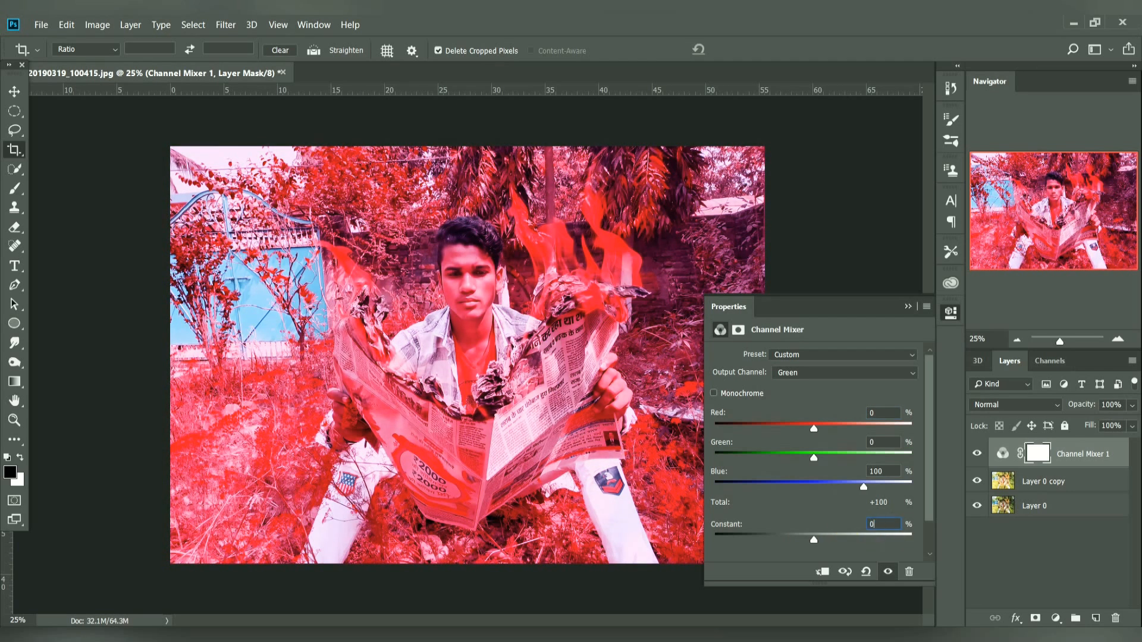
pyautogui.write('0')
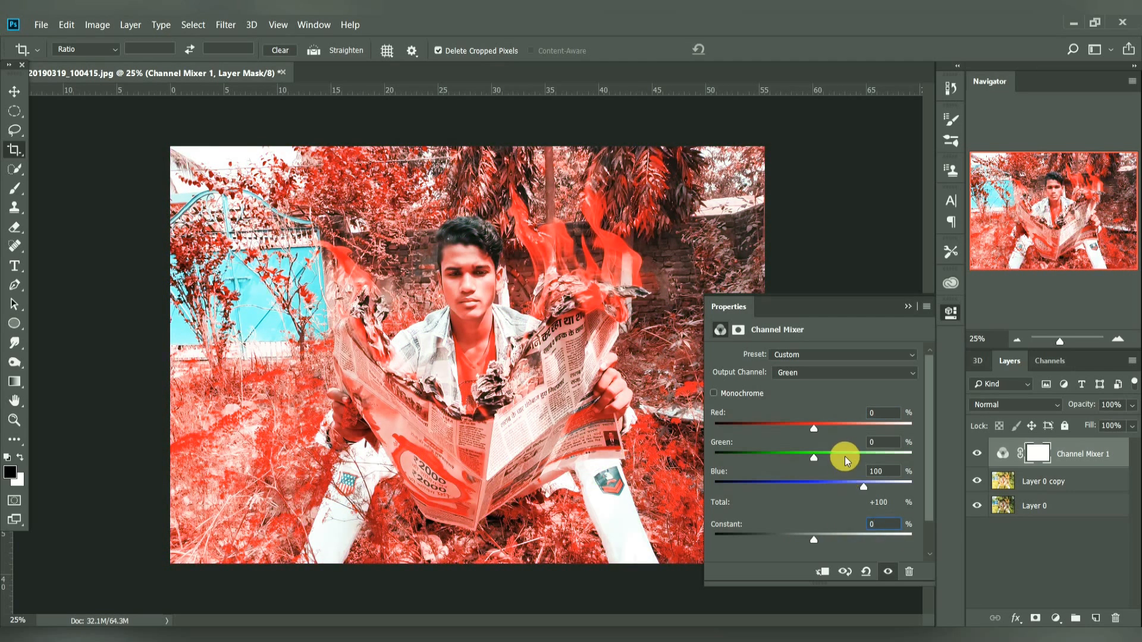
pyautogui.click(907, 308)
# Add a Hue/Saturation adjustment layer with Saturation -11 and Lightness +4.
pyautogui.click(1056, 618)
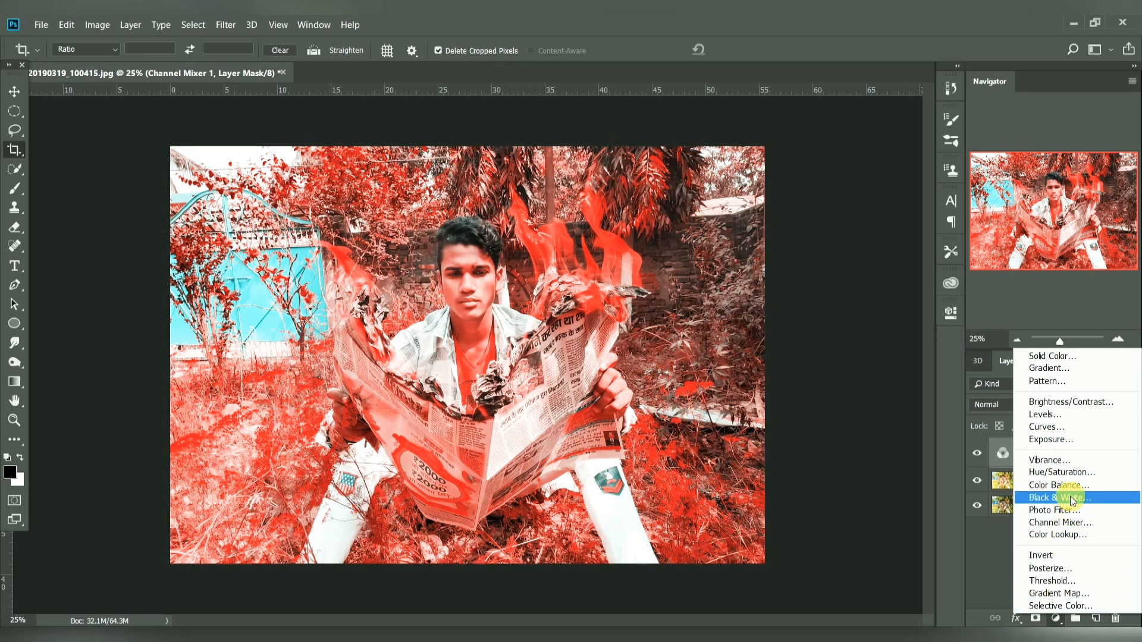
pyautogui.click(1062, 472)
pyautogui.moveTo(811, 440); pyautogui.dragTo(820, 470)
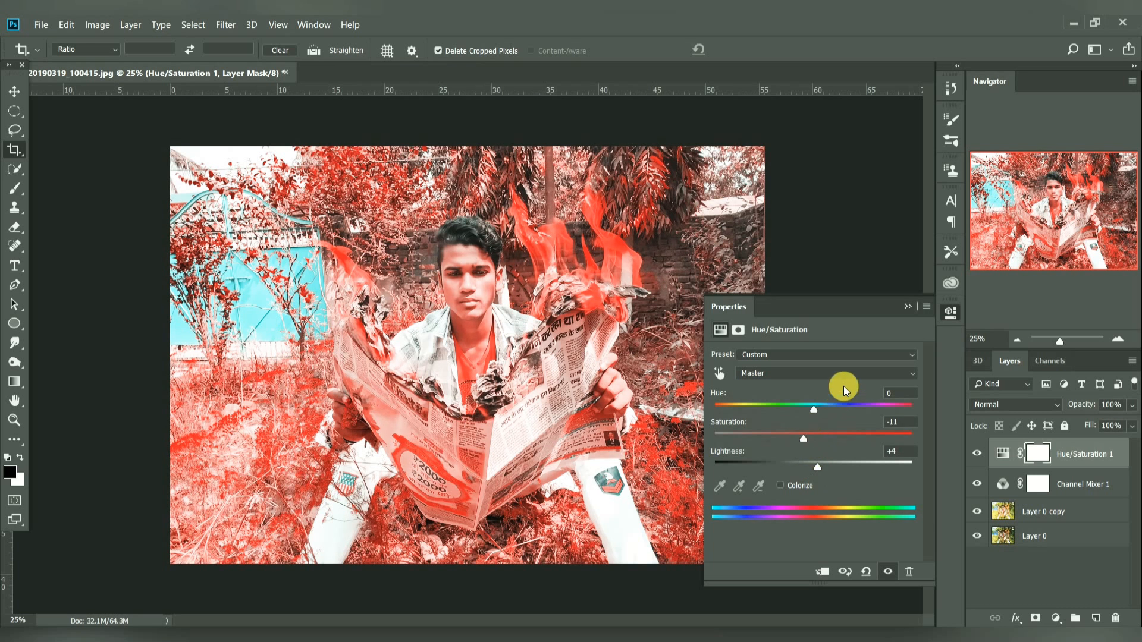
pyautogui.click(908, 307)
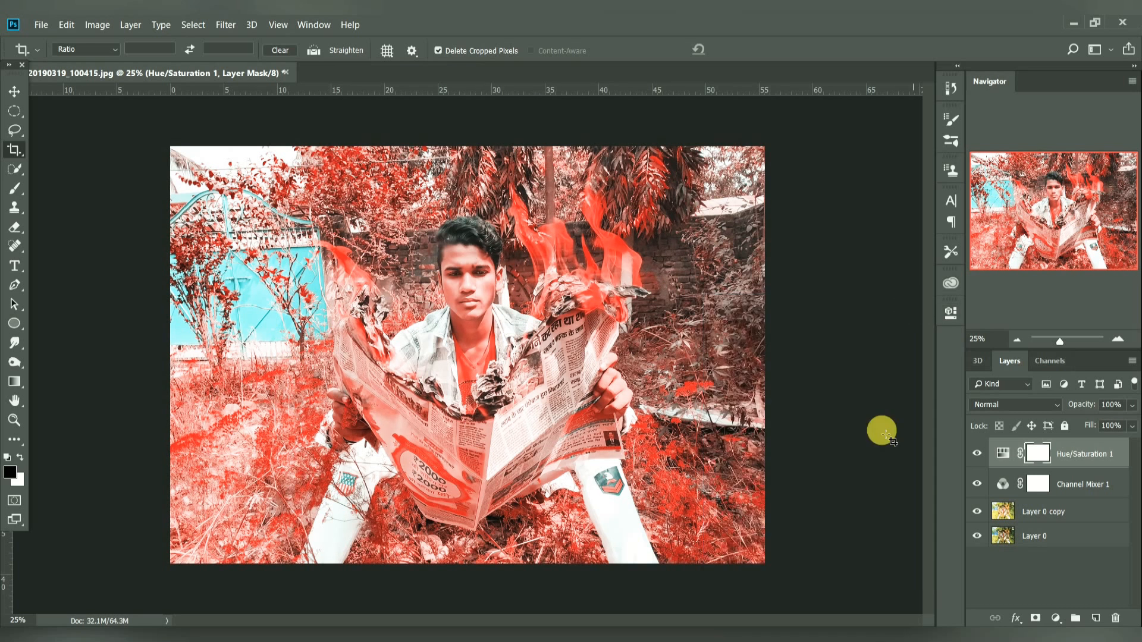
pyautogui.click(1006, 486)
pyautogui.click(1097, 463)
pyautogui.keyDown('shift'); pyautogui.click(1085, 480); pyautogui.keyUp('shift')
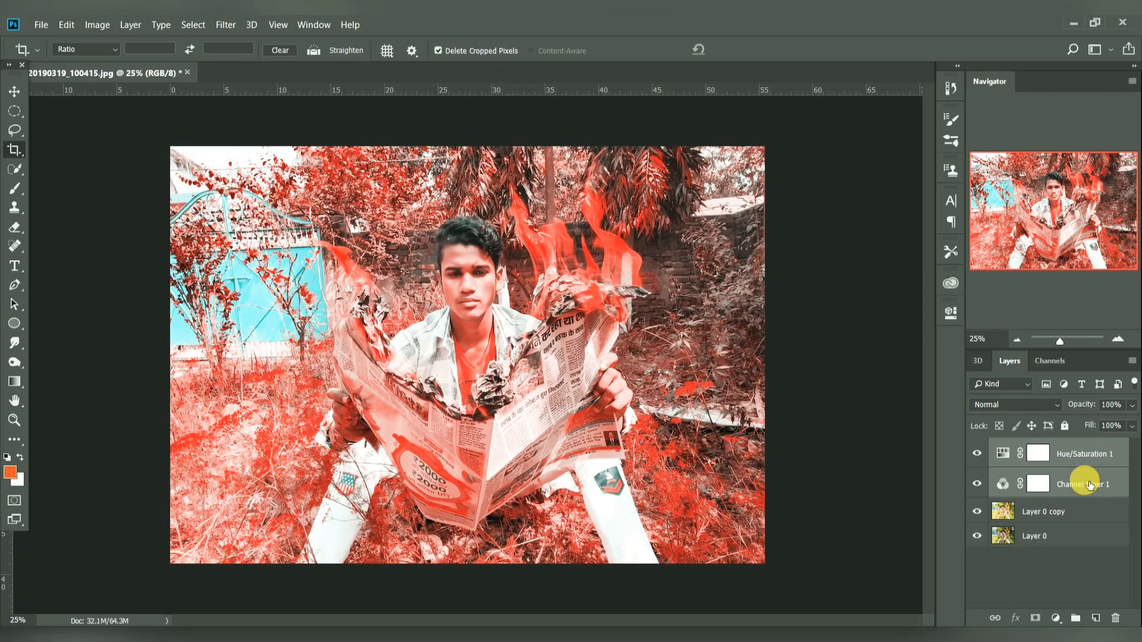
pyautogui.rightClick(1104, 457)
pyautogui.click(1113, 479)
# Create a new layer above the adjustments and fill it with the combined picture using Apply Image.
pyautogui.click(1098, 618)
pyautogui.click(66, 25)
pyautogui.moveTo(98, 27)
pyautogui.click(120, 231)
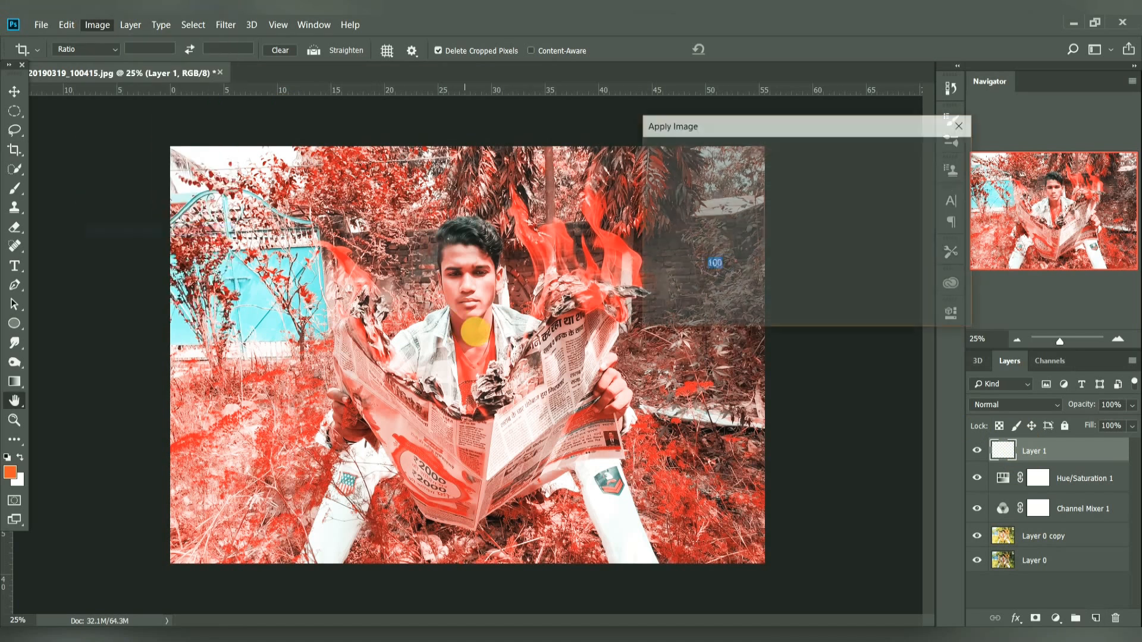
pyautogui.click(931, 160)
pyautogui.press('c')
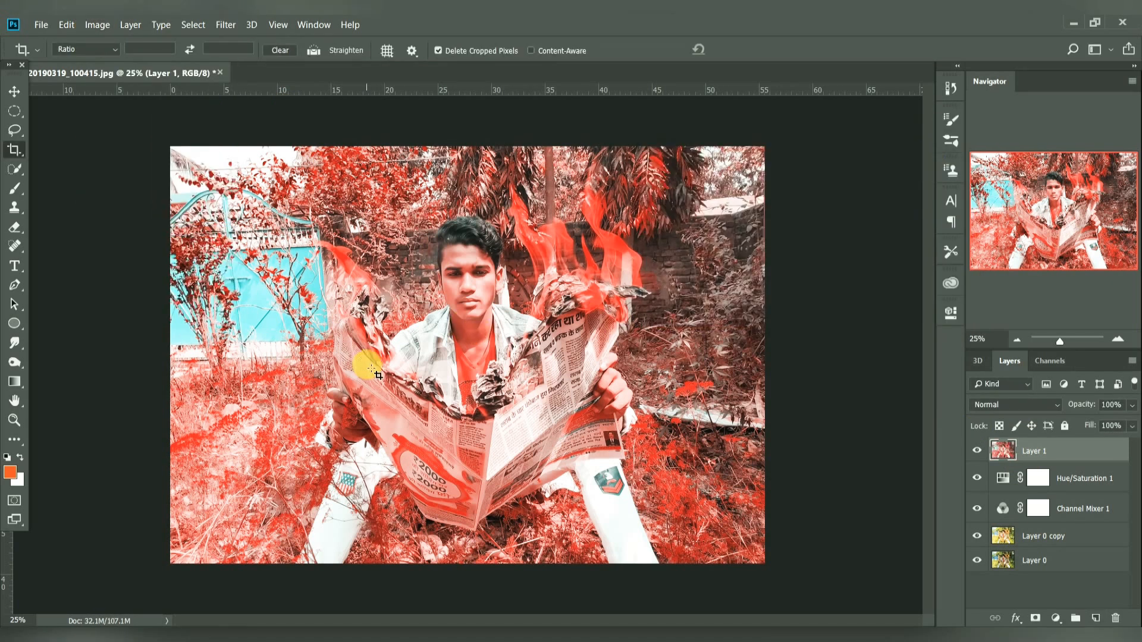
# Apply the Camera Raw filter to the merged layer with Exposure +0.50, Contrast +19 and Clarity +15.
pyautogui.click(223, 24)
pyautogui.click(312, 110)
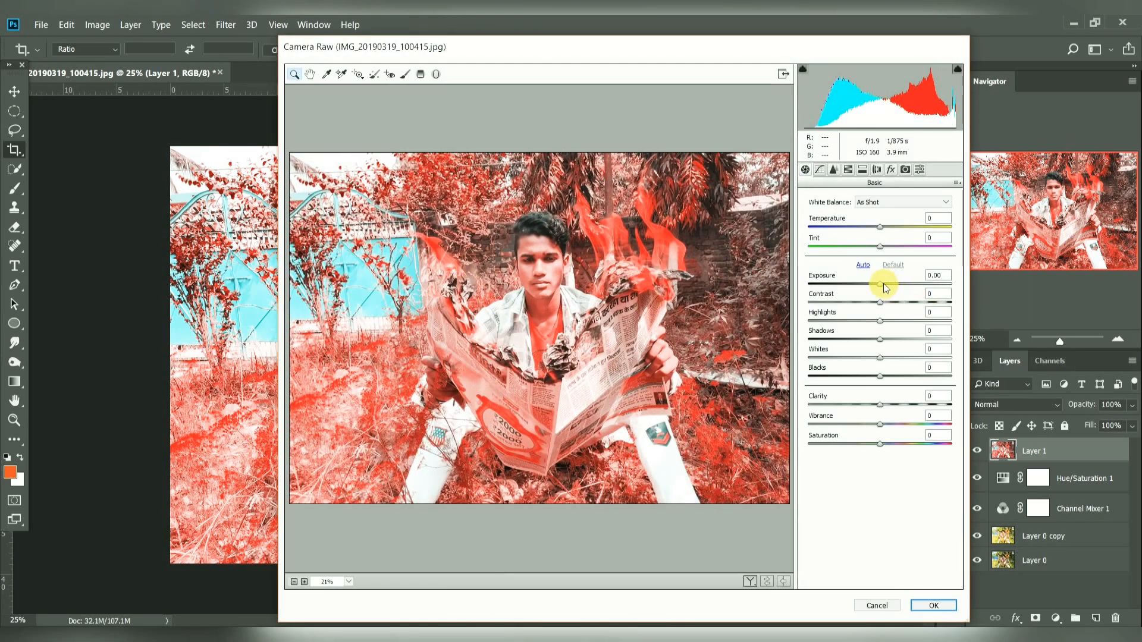
pyautogui.moveTo(881, 283); pyautogui.dragTo(894, 303)
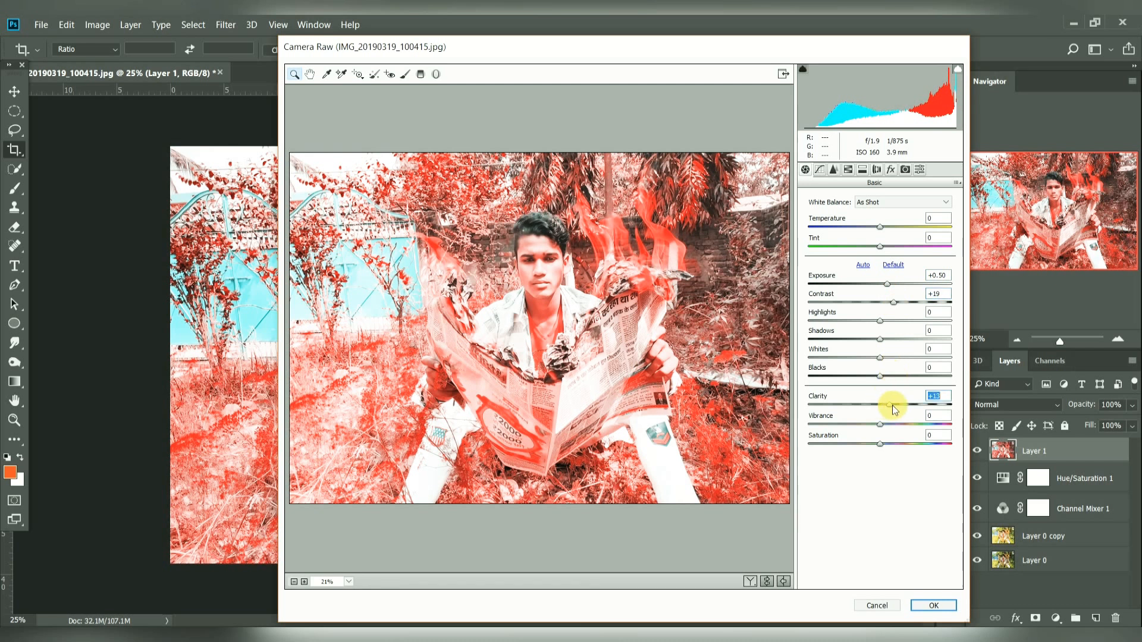
# Increase luminance noise reduction and sharpening in Camera Raw, and set the HSL luminance of Oranges to +28 and Reds to +20.
pyautogui.click(834, 171)
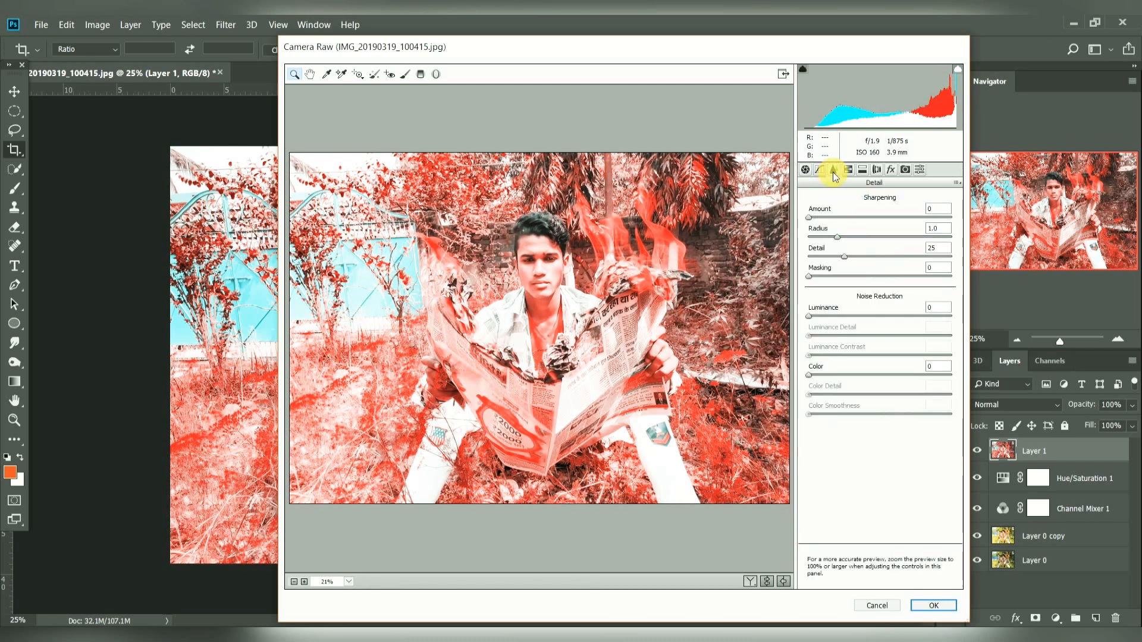
pyautogui.moveTo(822, 322); pyautogui.dragTo(828, 320)
pyautogui.moveTo(809, 218); pyautogui.dragTo(857, 225)
pyautogui.click(848, 169)
pyautogui.moveTo(880, 274); pyautogui.dragTo(895, 254)
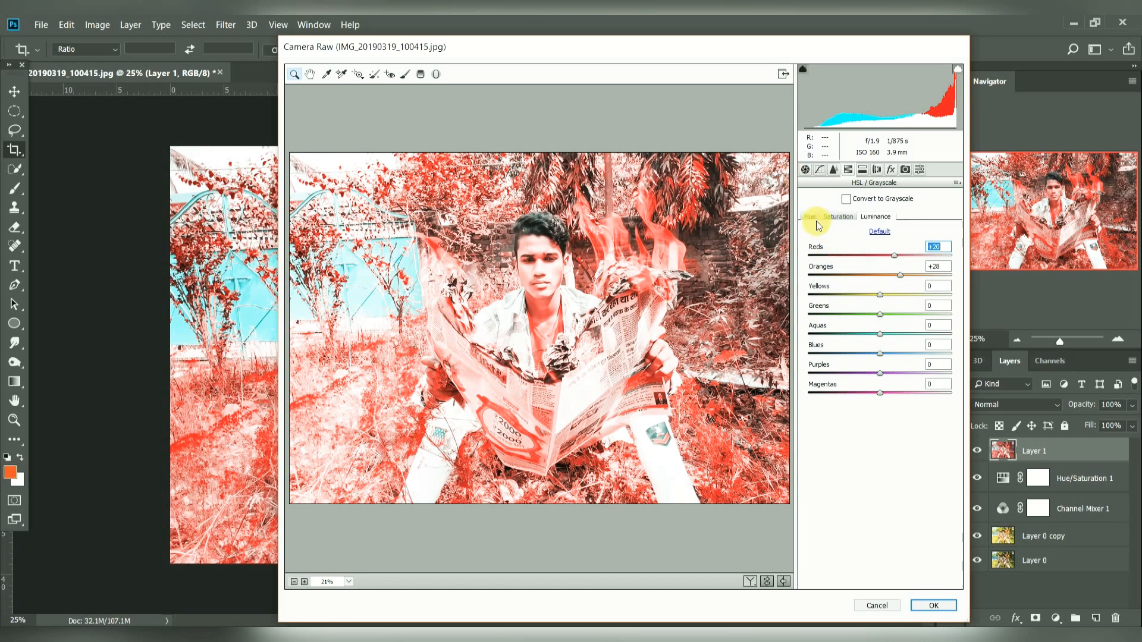
# Lower the Highlights strongly in the Basic settings and apply the Camera Raw changes to the layer.
pyautogui.click(818, 171)
pyautogui.click(806, 170)
pyautogui.moveTo(859, 324); pyautogui.dragTo(831, 321)
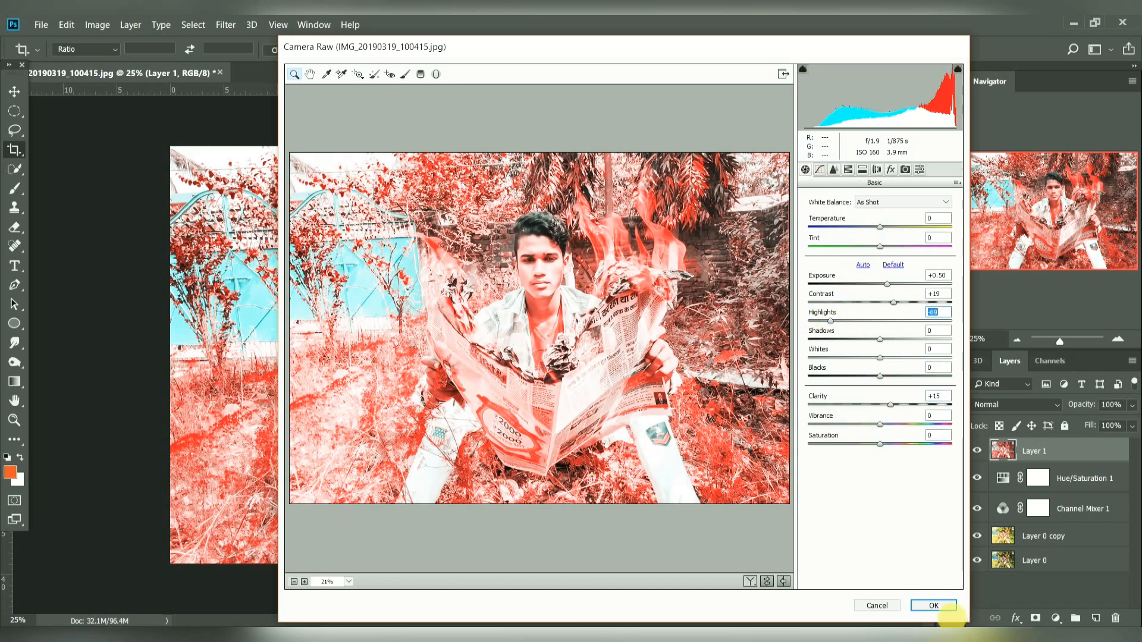
pyautogui.click(940, 605)
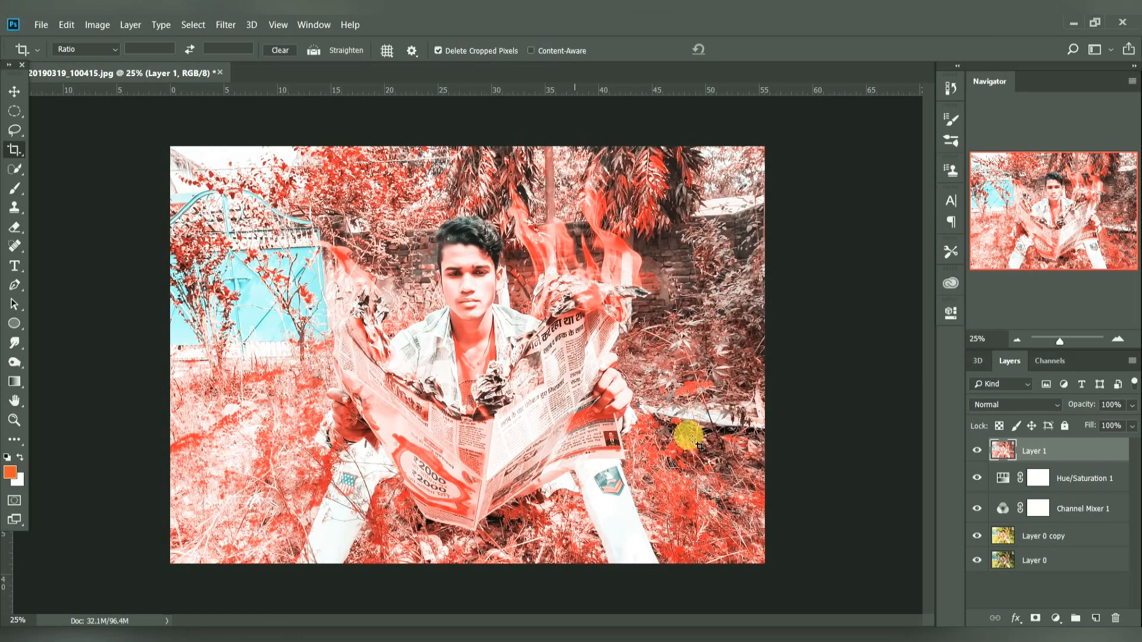
# Add a Gradient Map adjustment layer above Layer 1 using the Black, White preset.
pyautogui.click(1058, 619)
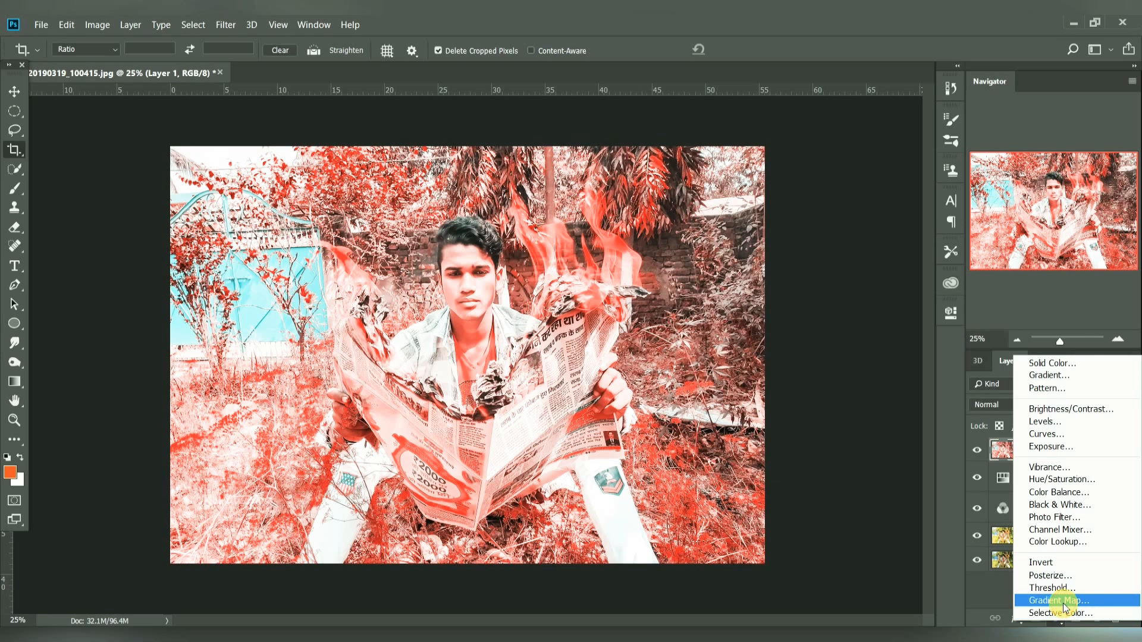
pyautogui.click(1065, 599)
pyautogui.click(809, 357)
pyautogui.click(879, 119)
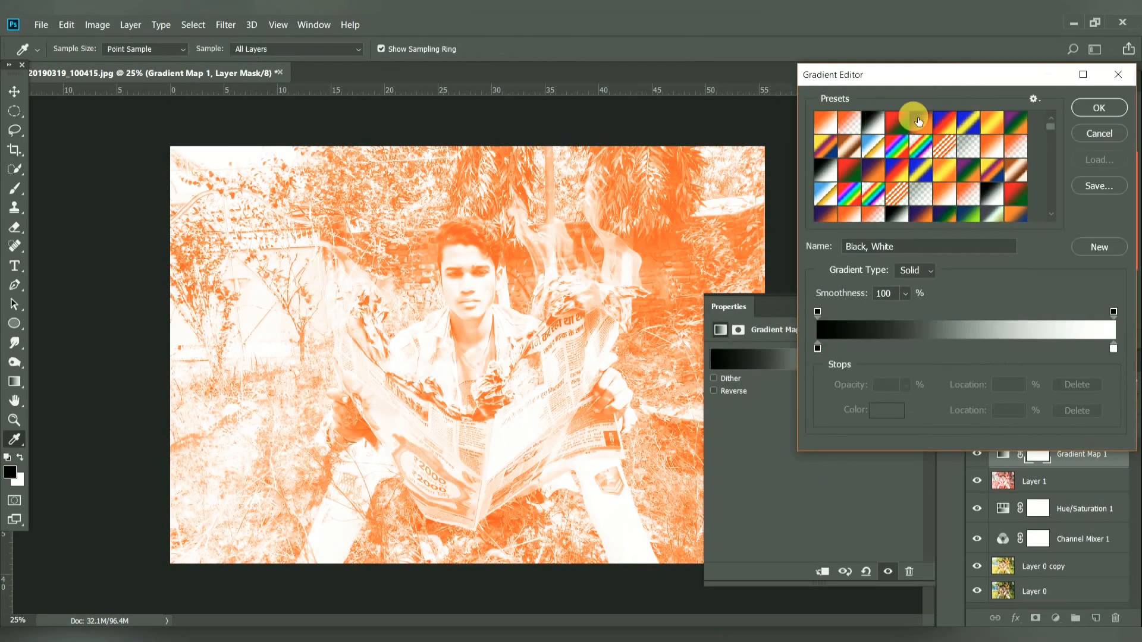
pyautogui.click(1107, 105)
pyautogui.click(907, 307)
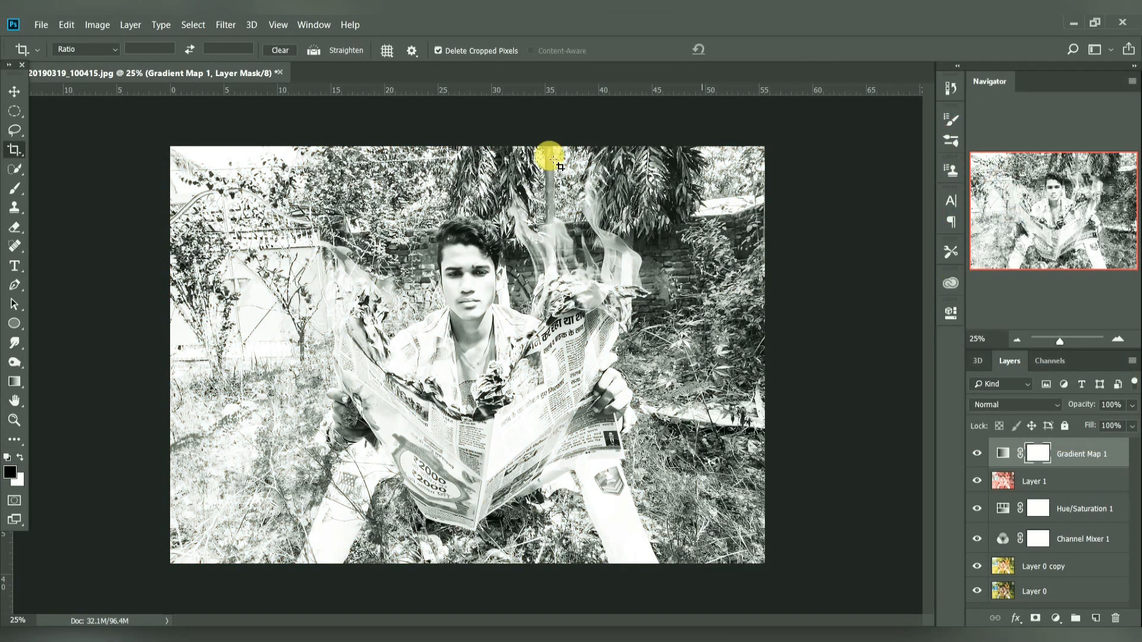
# Apply the merged RGB image, inverted, to the Gradient Map's mask with Multiply blending at 100% opacity.
pyautogui.click(98, 24)
pyautogui.click(131, 232)
pyautogui.click(852, 192)
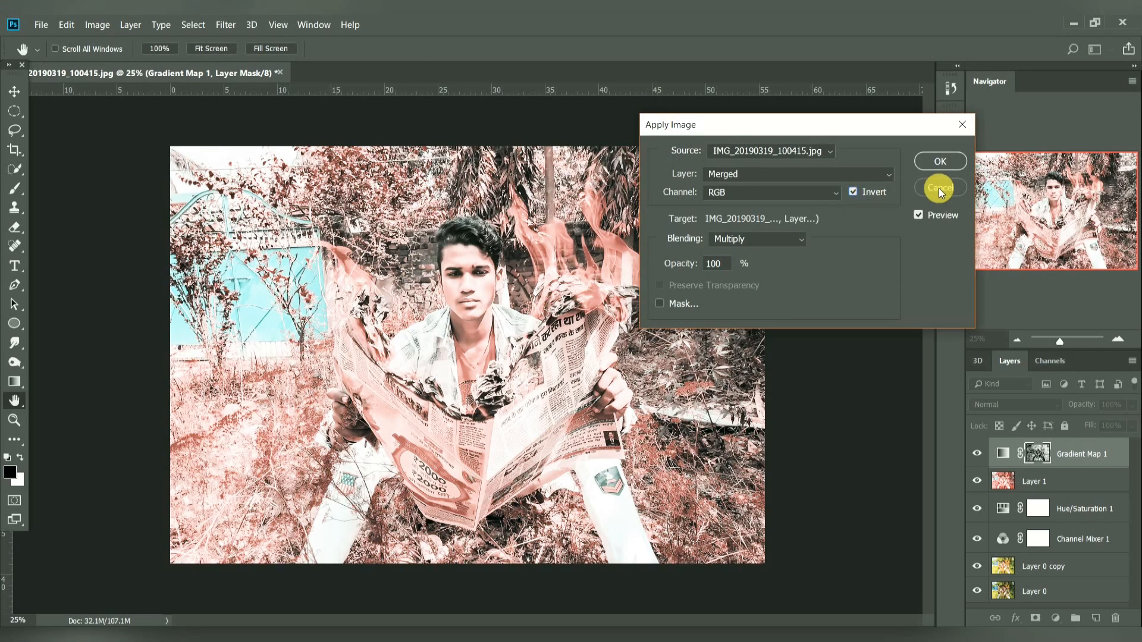
pyautogui.click(950, 160)
# Try Soft Light, Overlay and the modes above them up to Normal on the Gradient Map layer, and delete the layer.
pyautogui.click(1011, 405)
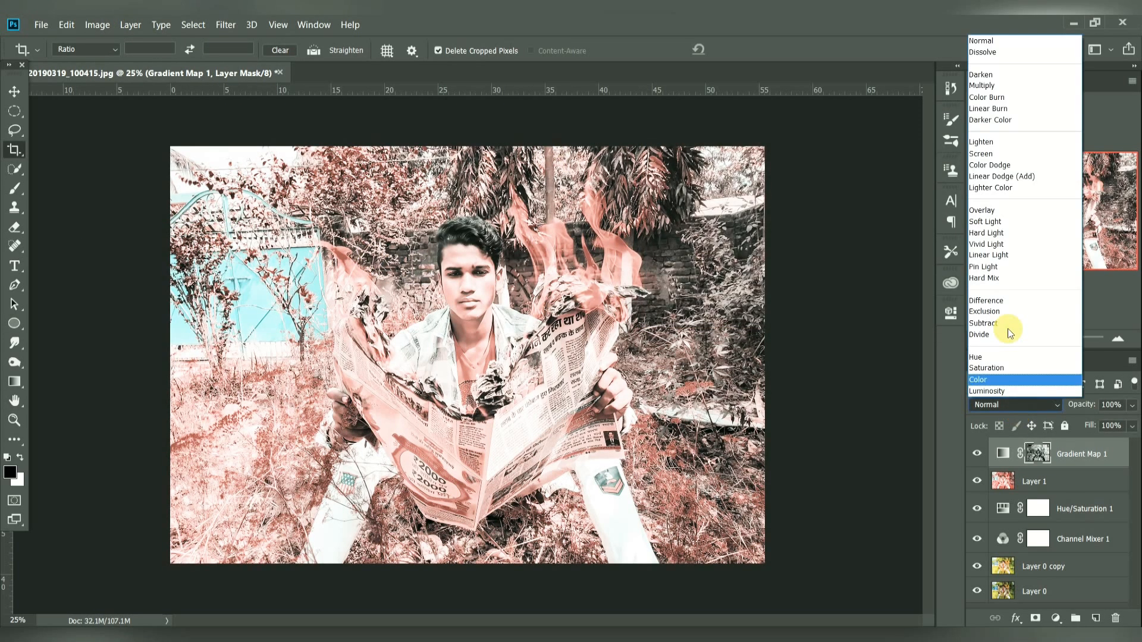
pyautogui.click(1004, 225)
pyautogui.click(998, 398)
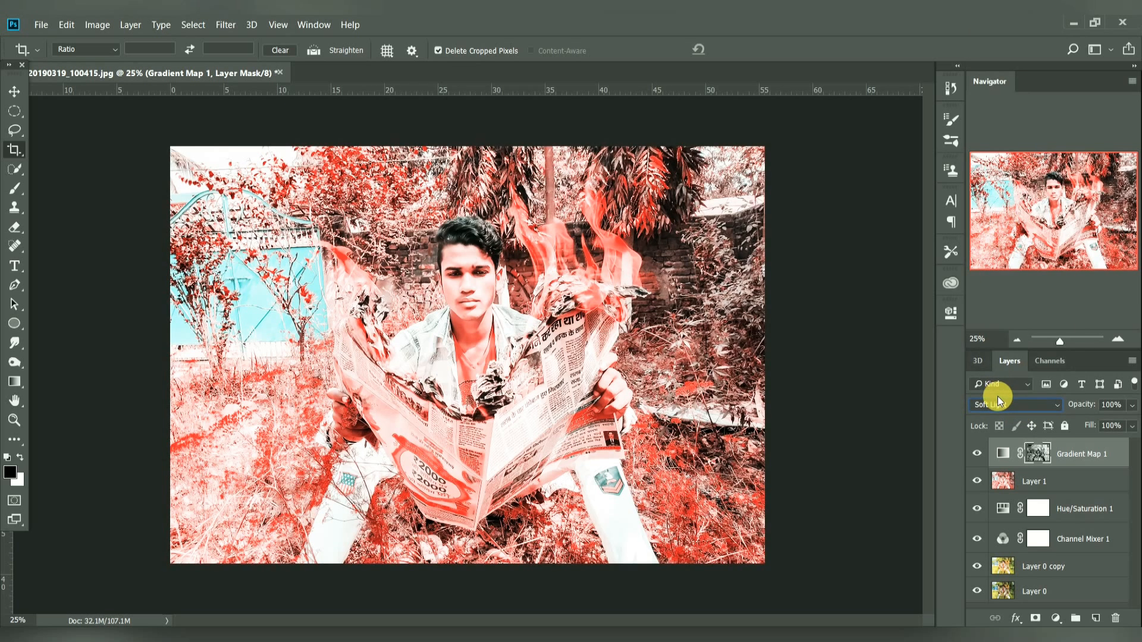
pyautogui.click(999, 404)
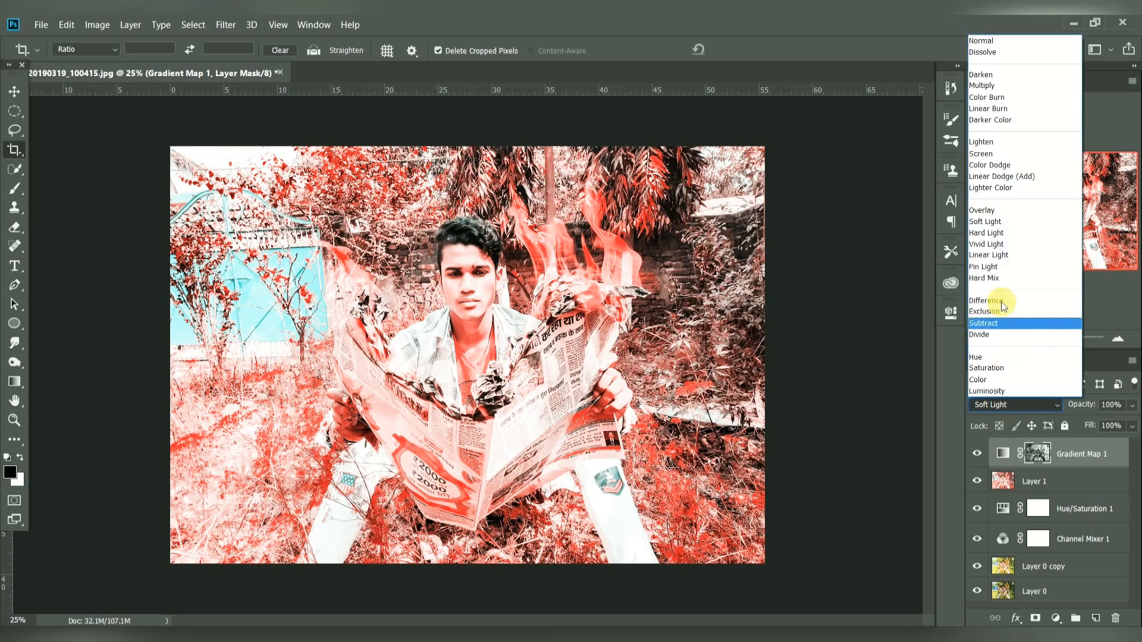
pyautogui.click(988, 210)
pyautogui.press('Up')
pyautogui.press('Up')
pyautogui.press('Up')
pyautogui.press('Up')
pyautogui.press('Up')
pyautogui.press('Up')
pyautogui.press('Up')
pyautogui.press('Up')
pyautogui.press('Up')
pyautogui.press('Up')
pyautogui.press('Up')
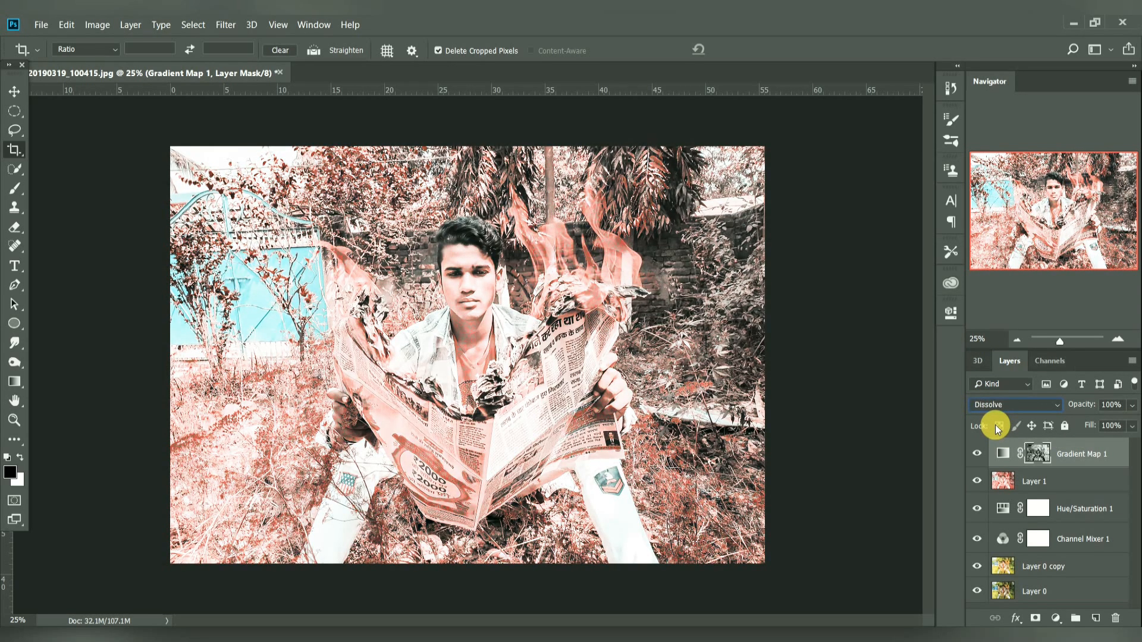
pyautogui.press('Up')
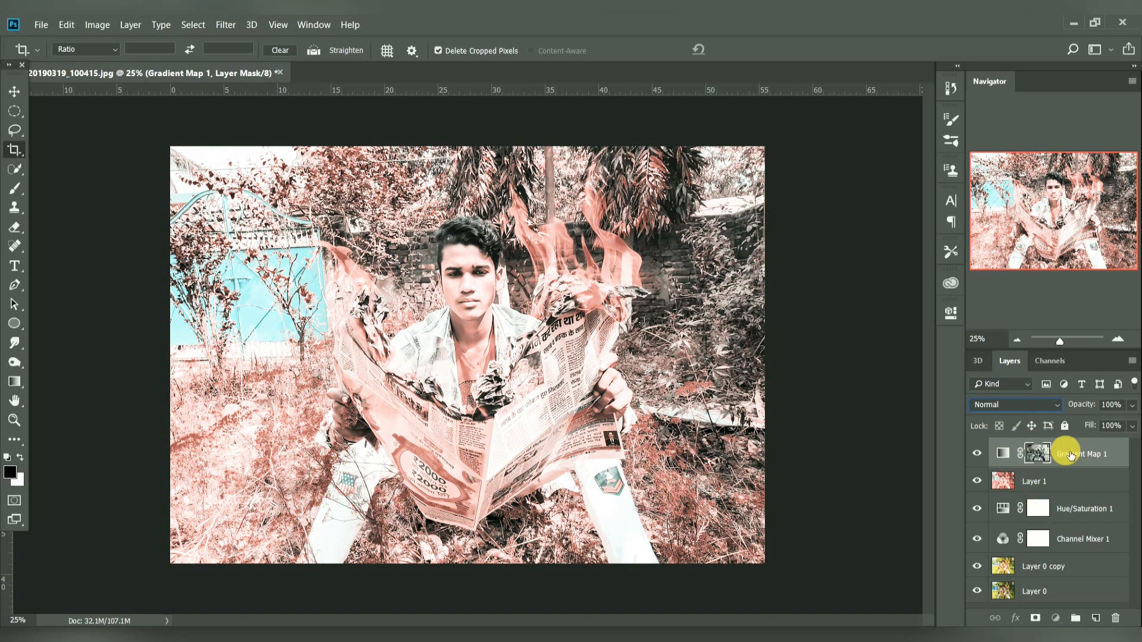
pyautogui.moveTo(1071, 456); pyautogui.dragTo(1116, 618)
# Add a fresh Gradient Map adjustment layer with the Black, White gradient above Layer 1.
pyautogui.click(1053, 618)
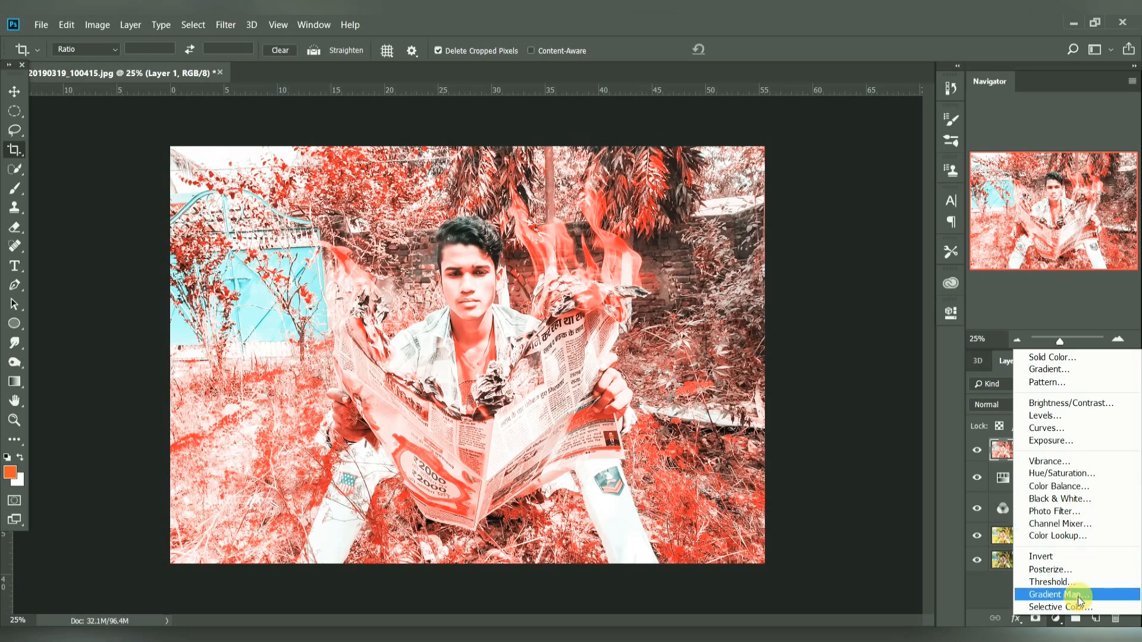
pyautogui.click(1058, 594)
pyautogui.click(837, 363)
pyautogui.click(891, 158)
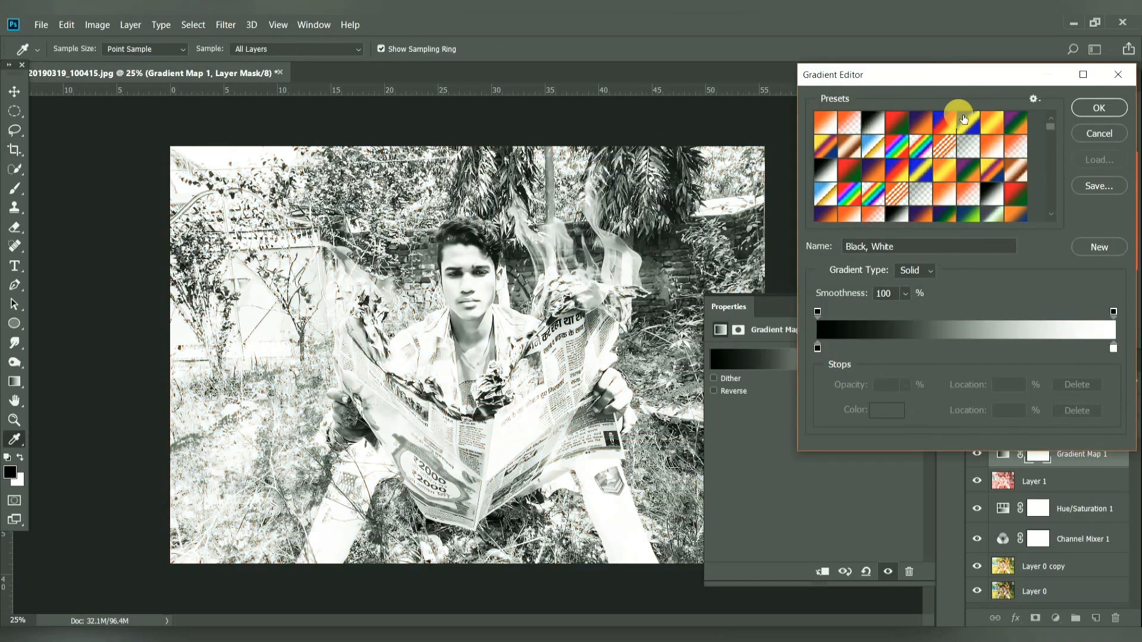
pyautogui.click(1100, 108)
pyautogui.press('c')
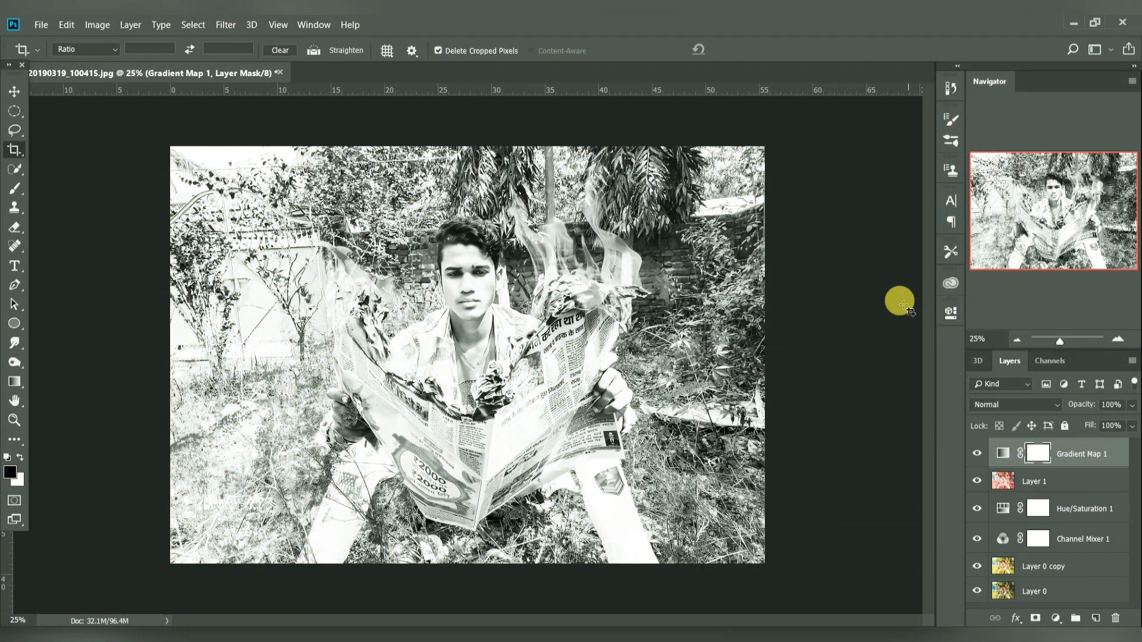
# Apply the merged RGB image without inversion to the Gradient Map's mask, using Multiply blending at 100% opacity.
pyautogui.click(97, 24)
pyautogui.click(137, 231)
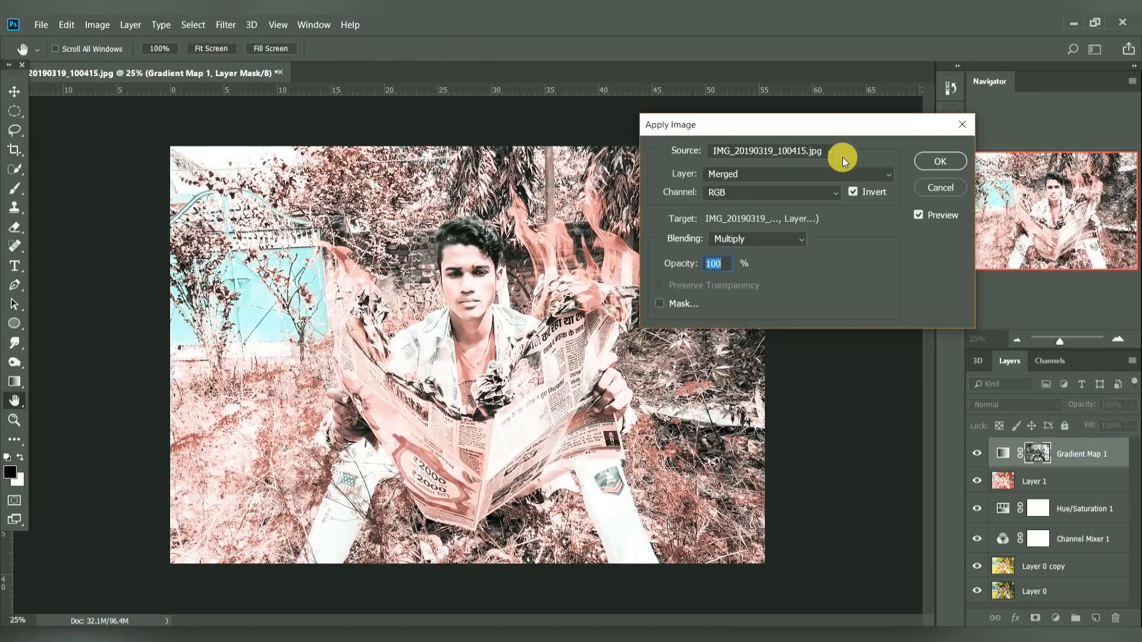
pyautogui.click(852, 194)
pyautogui.click(852, 194)
pyautogui.click(852, 194)
pyautogui.click(954, 162)
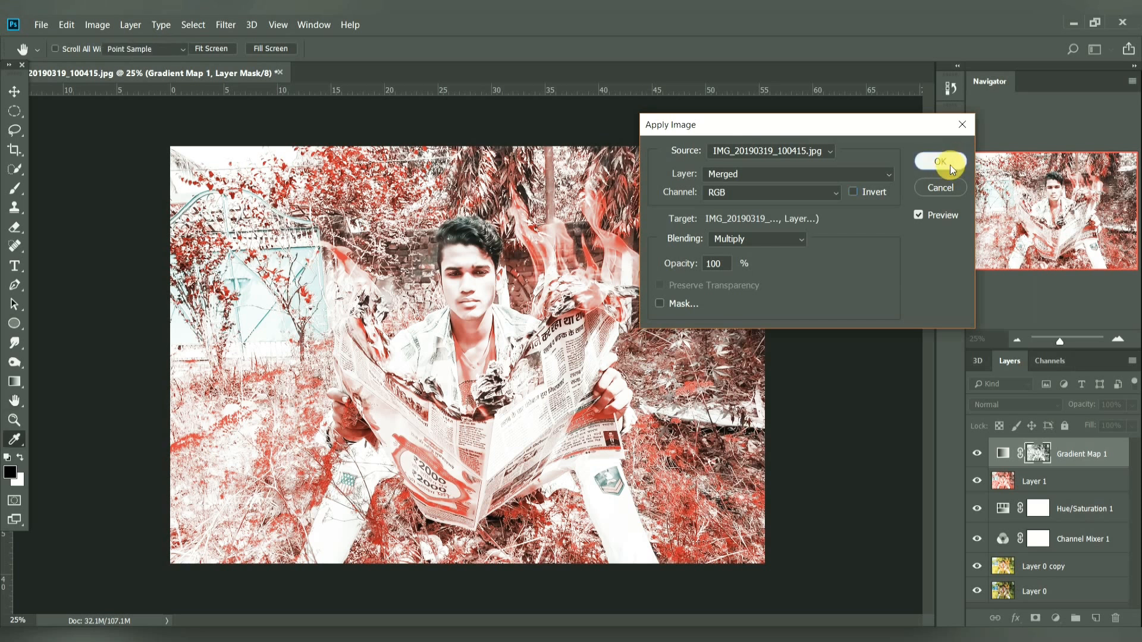
# Try blend modes from Hard Light up to Linear Dodge (Add) on the Gradient Map layer, and delete the layer.
pyautogui.click(1003, 406)
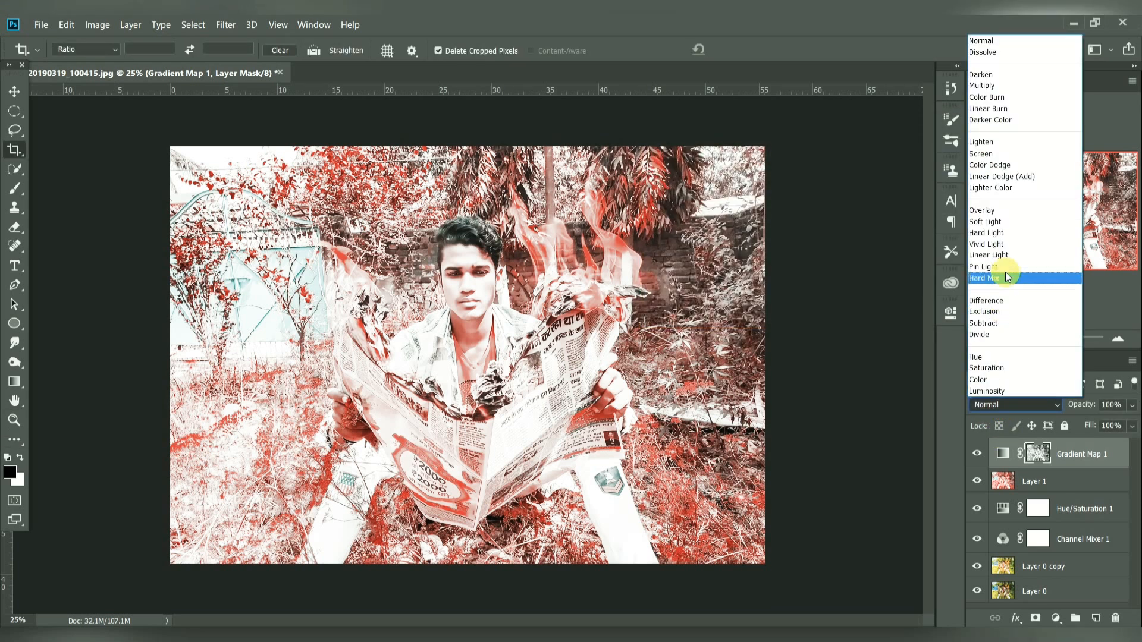
pyautogui.click(1007, 232)
pyautogui.press('Up')
pyautogui.press('Up')
pyautogui.press('Up')
pyautogui.press('Up')
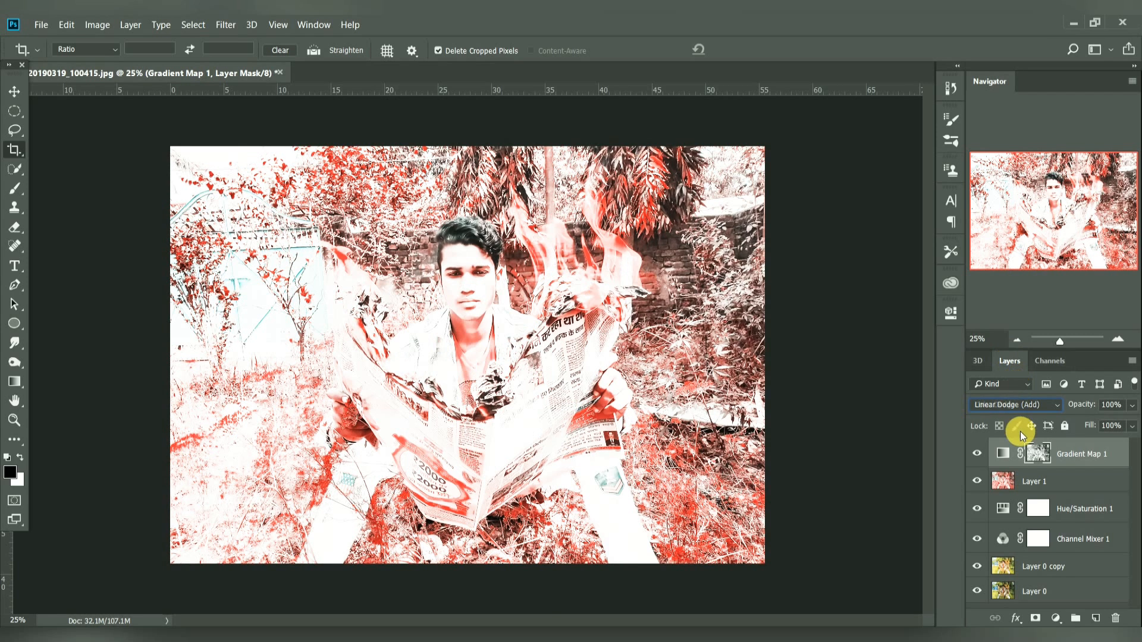
pyautogui.moveTo(1023, 448); pyautogui.dragTo(1116, 619)
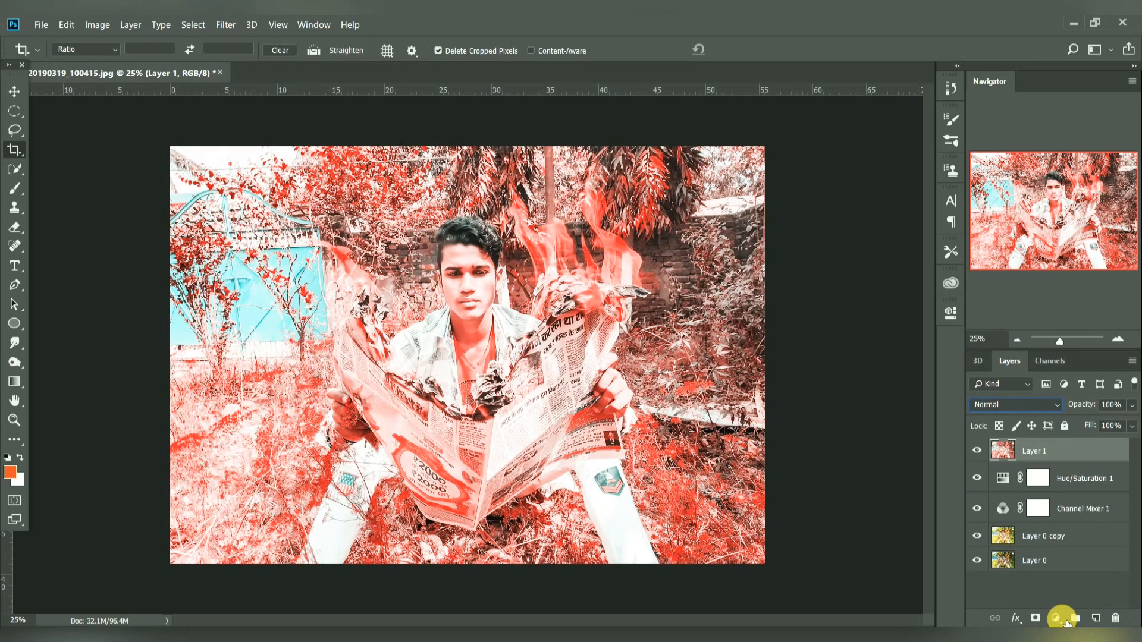
# Add a Levels adjustment layer above Layer 1 and set the RGB midtone to 0.59.
pyautogui.click(1056, 619)
pyautogui.click(1046, 419)
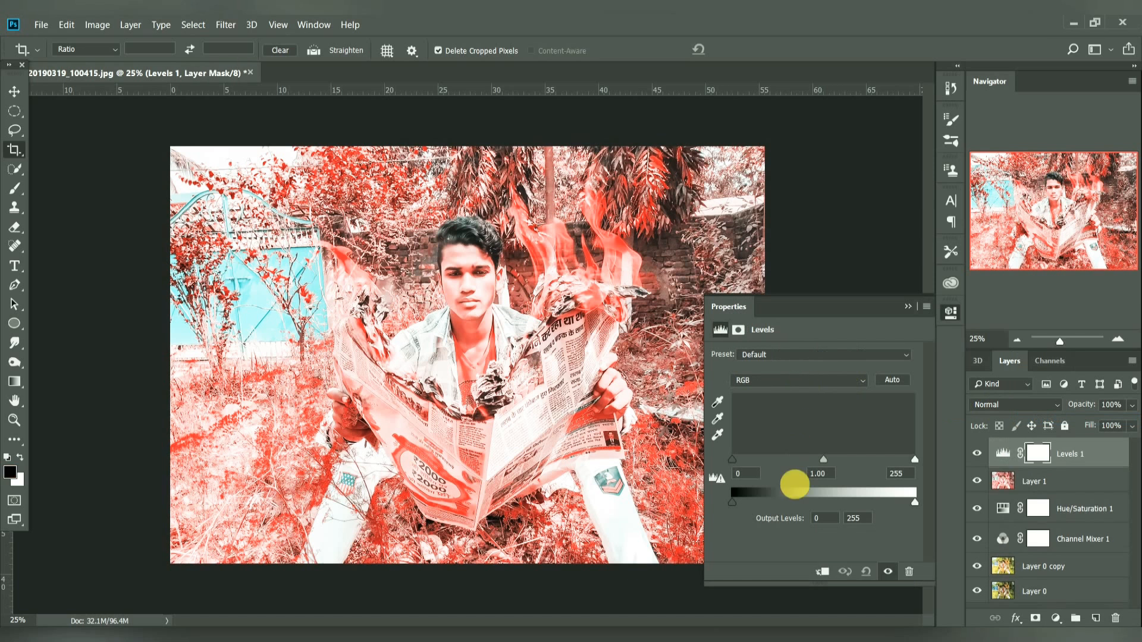
pyautogui.moveTo(823, 459); pyautogui.dragTo(854, 462)
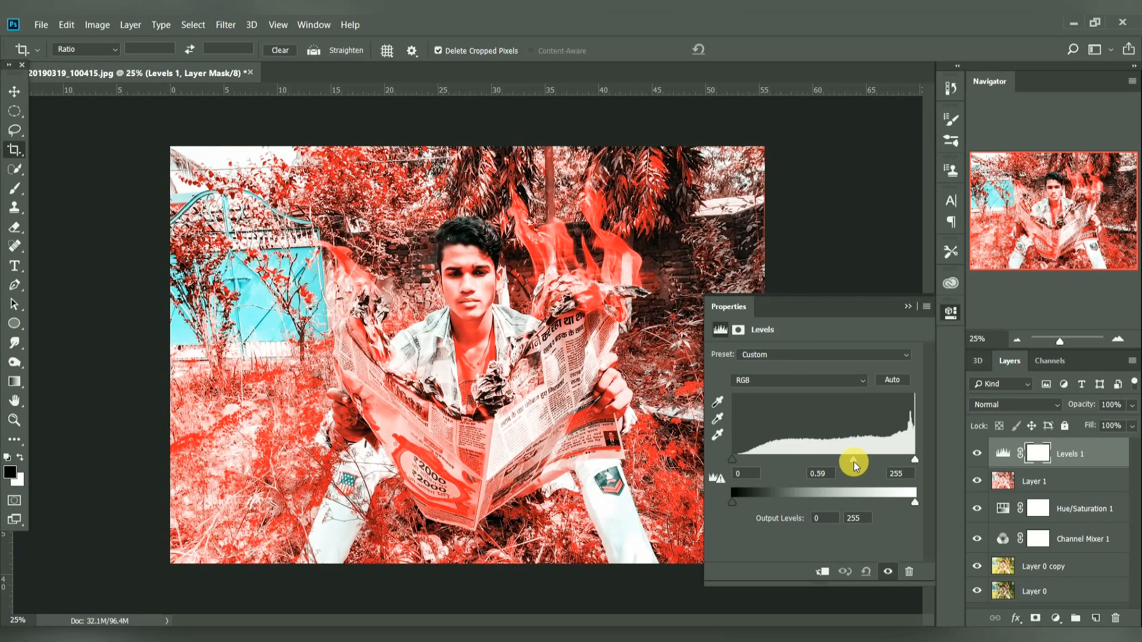
pyautogui.click(907, 306)
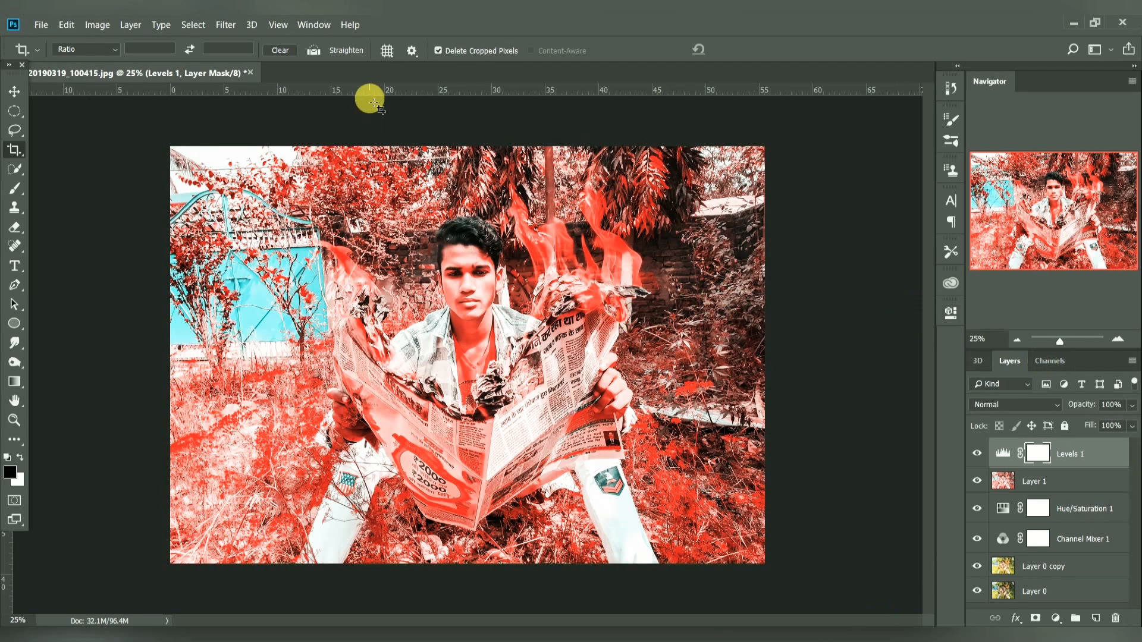
# Place the Hue/Saturation and Channel Mixer adjustments between Levels and the eye image, and add a layer mask to the eye image.
pyautogui.moveTo(1070, 483); pyautogui.dragTo(1095, 483)
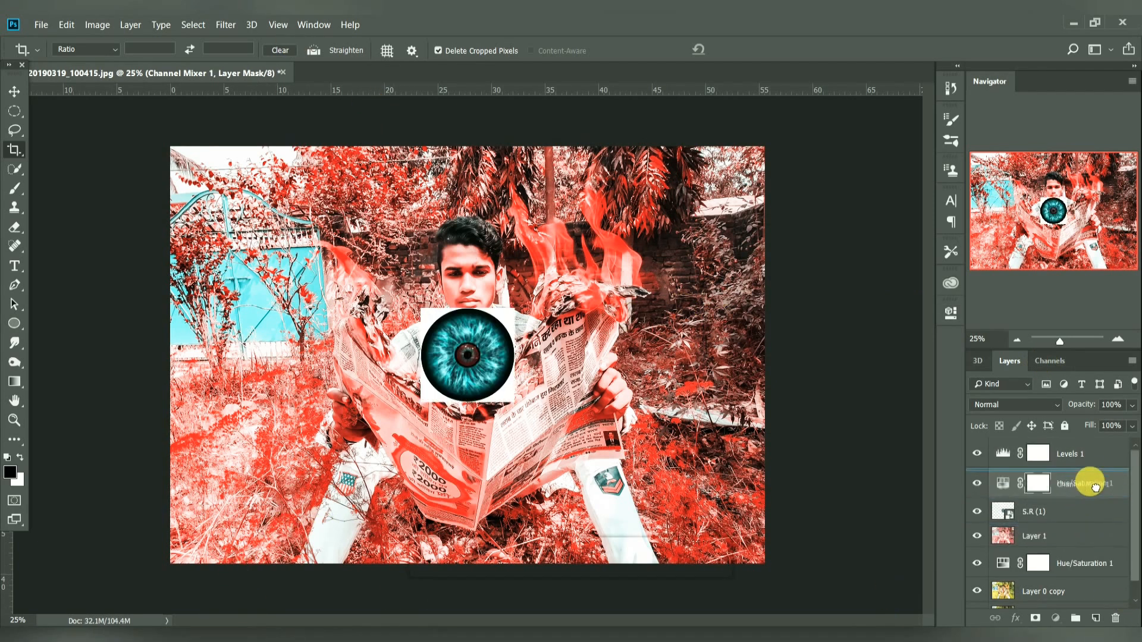
pyautogui.hotkey('ctrl', '+')
pyautogui.hotkey('ctrl', '+')
pyautogui.hotkey('ctrl', '+')
pyautogui.click(1033, 543)
pyautogui.click(1036, 619)
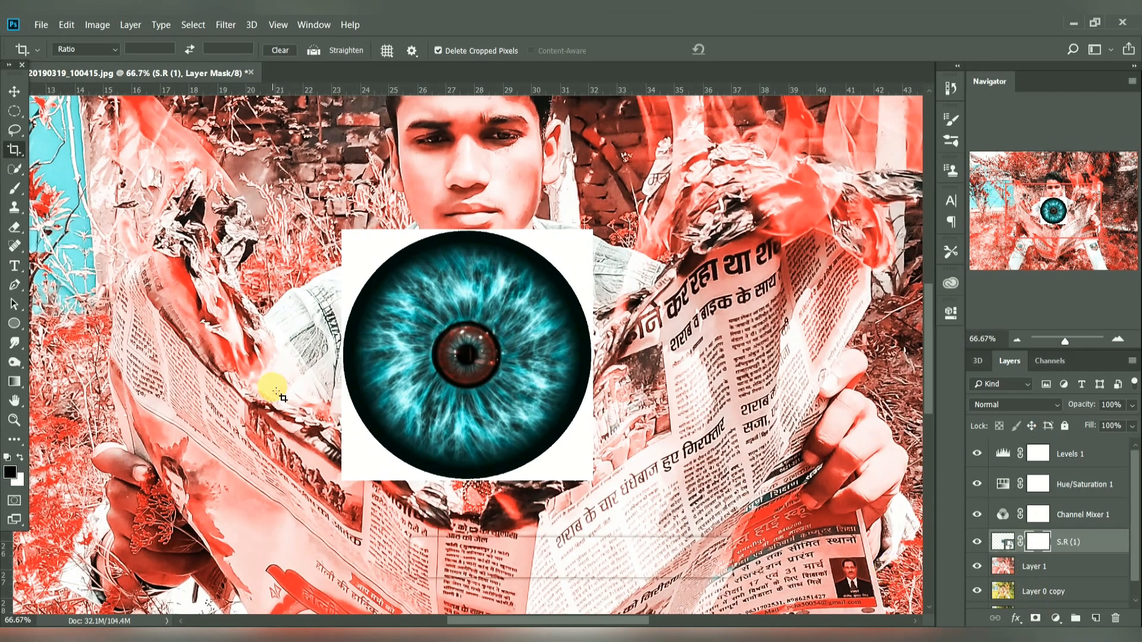
# Paint black on the eye image's mask with an 81-pixel brush to hide the white background around the iris's lower and right edges.
pyautogui.click(16, 227)
pyautogui.press('b')
pyautogui.rightClick(485, 345)
pyautogui.scroll(-3, 527, 470)
pyautogui.moveTo(672, 478)
pyautogui.mouseDown()
pyautogui.moveTo(668, 513)
pyautogui.moveTo(663, 459)
pyautogui.mouseUp()
pyautogui.click(526, 491)
pyautogui.scroll(5, 524, 487)
pyautogui.click(548, 491)
pyautogui.moveTo(656, 381); pyautogui.dragTo(614, 382)
pyautogui.click(574, 248)
pyautogui.moveTo(610, 334)
pyautogui.mouseDown()
pyautogui.moveTo(612, 389)
pyautogui.moveTo(591, 446)
pyautogui.moveTo(500, 500)
pyautogui.moveTo(584, 482)
pyautogui.moveTo(604, 453)
pyautogui.moveTo(581, 497)
pyautogui.moveTo(454, 499)
pyautogui.moveTo(369, 472)
pyautogui.moveTo(398, 496)
pyautogui.moveTo(338, 484)
pyautogui.moveTo(382, 494)
pyautogui.moveTo(352, 434)
pyautogui.mouseUp()
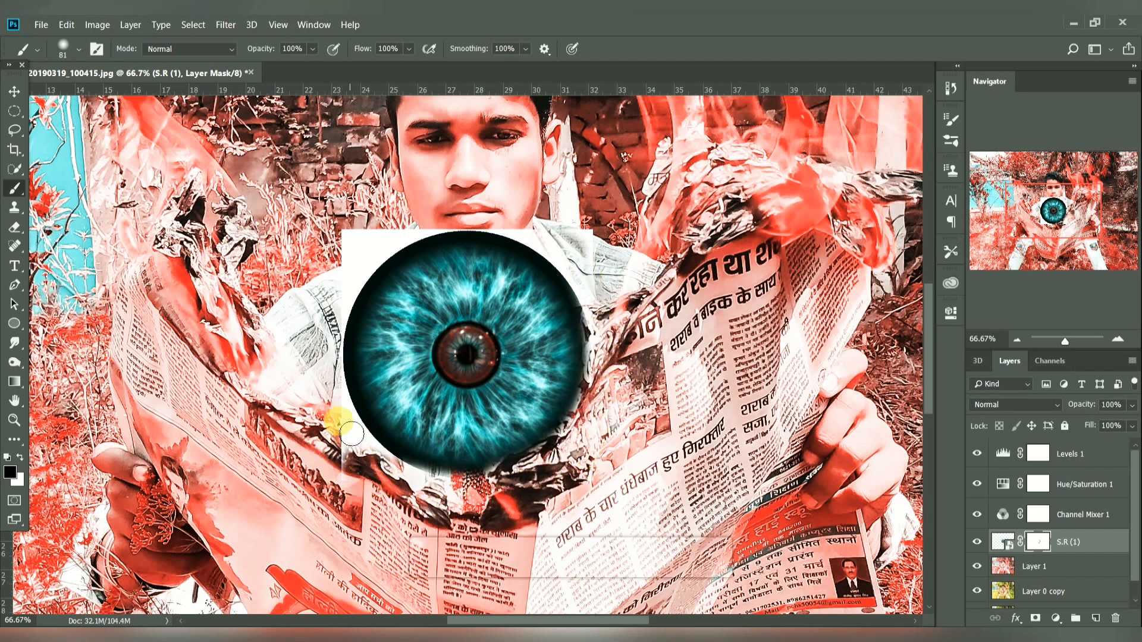
# Move the eye image up and slightly right, over the man's neck and chest.
pyautogui.click(14, 91)
pyautogui.moveTo(474, 298); pyautogui.dragTo(523, 302)
pyautogui.click(365, 182)
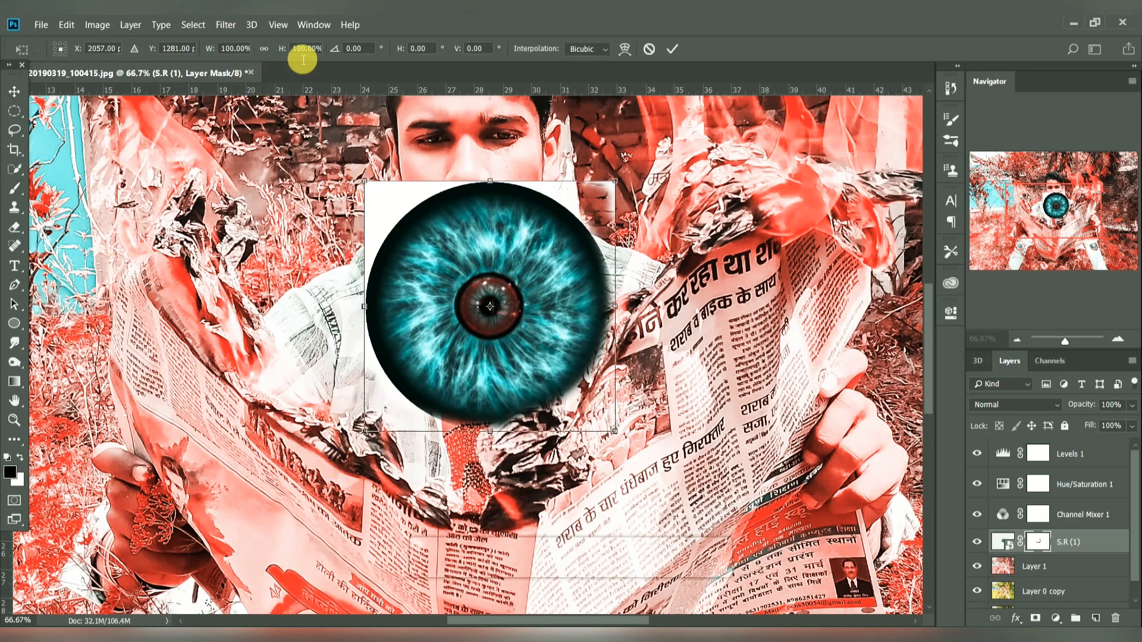
pyautogui.moveTo(217, 52); pyautogui.dragTo(153, 52)
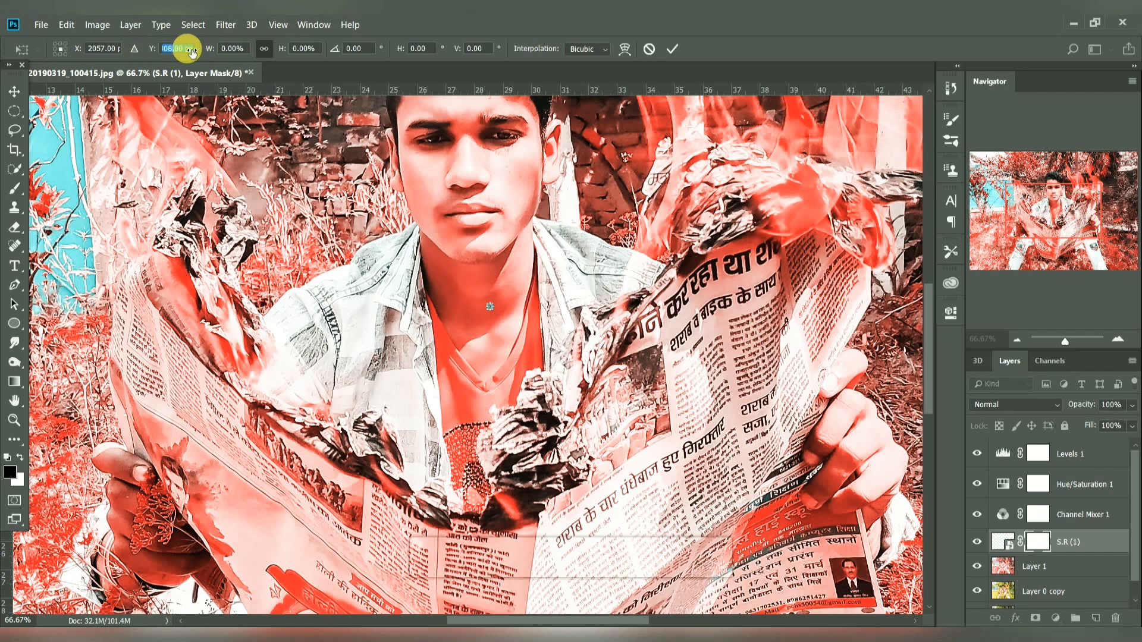
pyautogui.click(649, 48)
# Scale the eye image down proportionally to a small iris at the base of the man's neck.
pyautogui.hotkey('ctrl', 't')
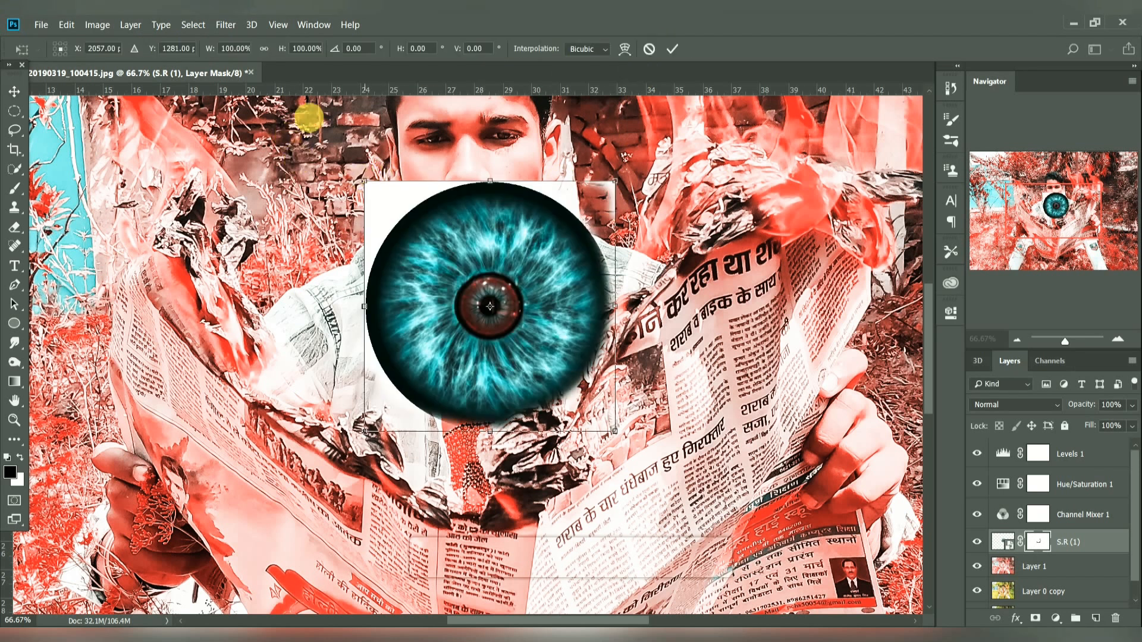
pyautogui.moveTo(224, 47); pyautogui.dragTo(145, 47)
pyautogui.click(673, 49)
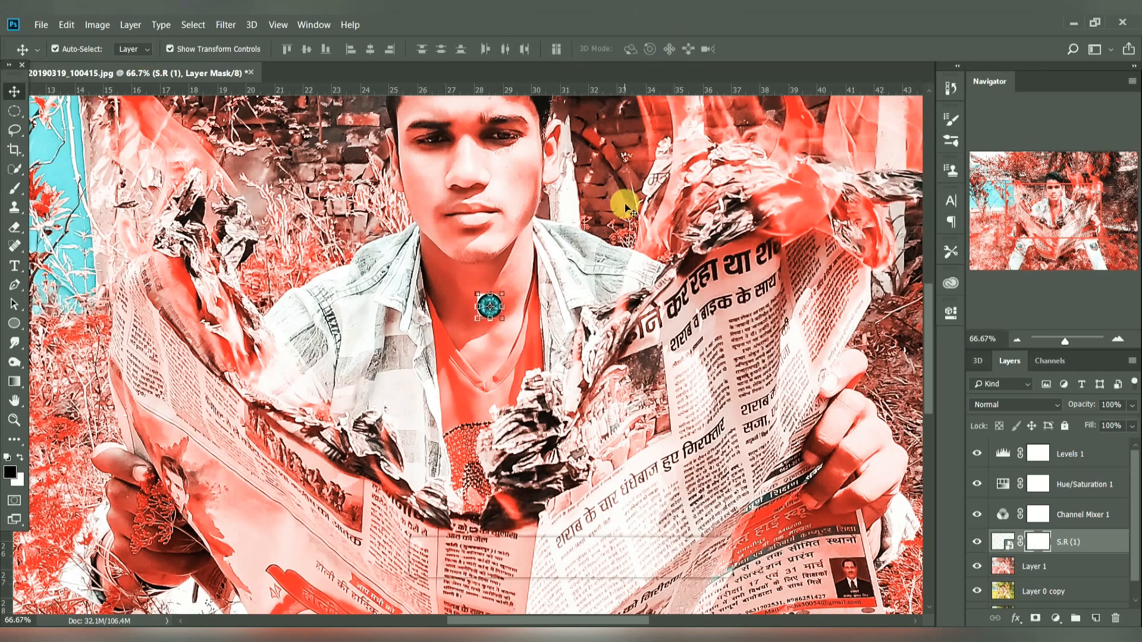
# Move the small iris up from the man's neck onto his right eye and scale it down proportionally.
pyautogui.hotkey('ctrl', '+')
pyautogui.moveTo(504, 292); pyautogui.dragTo(504, 145)
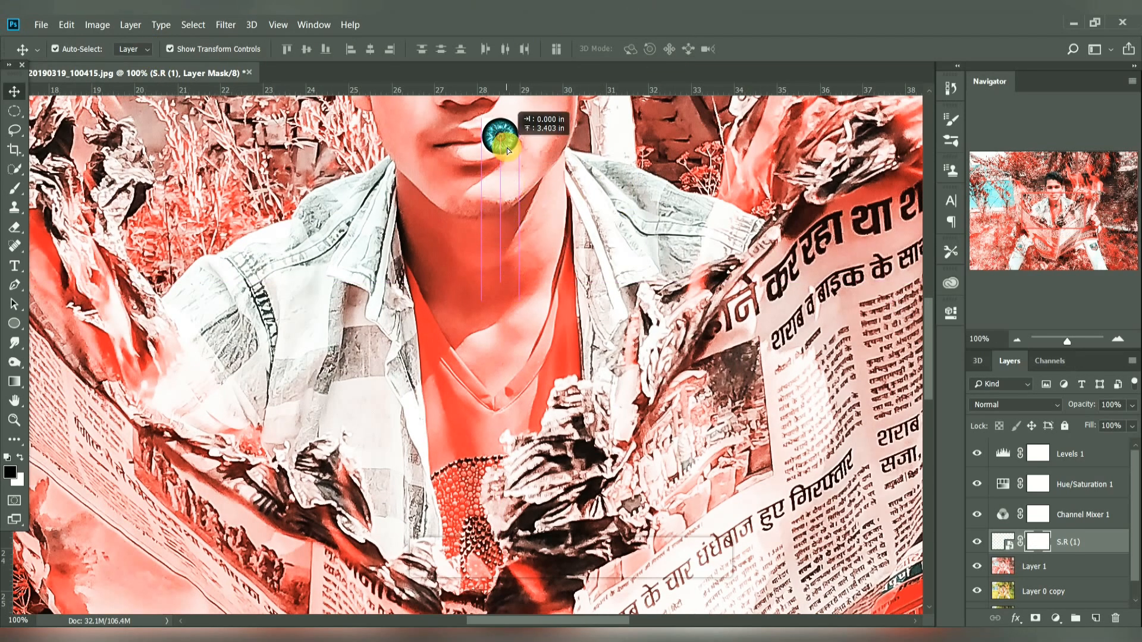
pyautogui.hotkey('ctrl', '0')
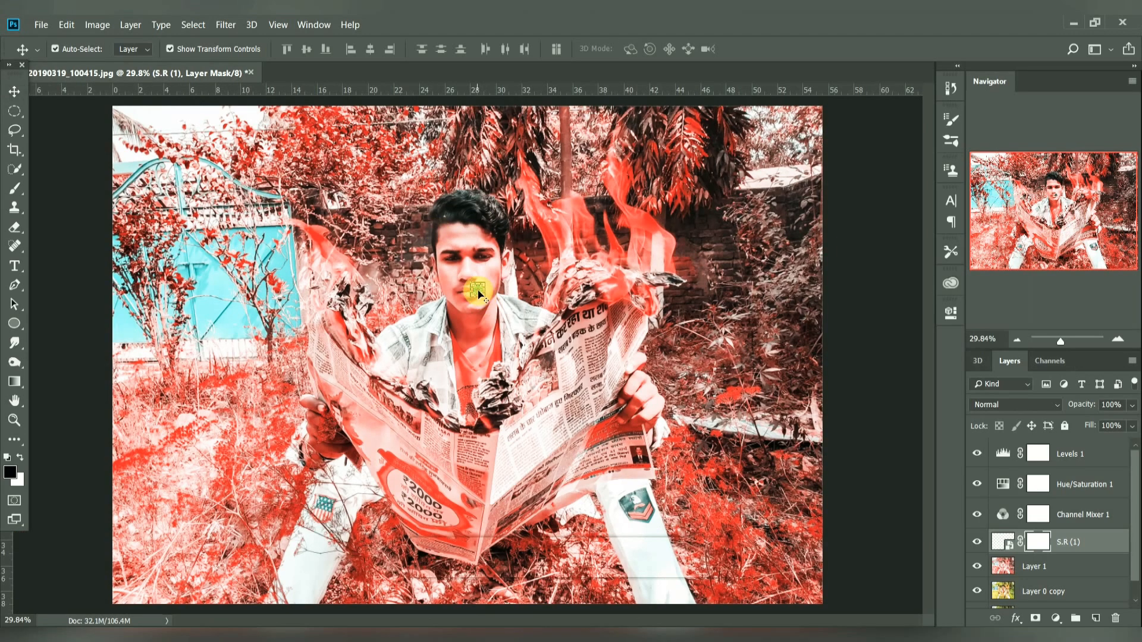
pyautogui.hotkey('ctrl', 't')
pyautogui.hotkey('ctrl', '+')
pyautogui.hotkey('ctrl', '+')
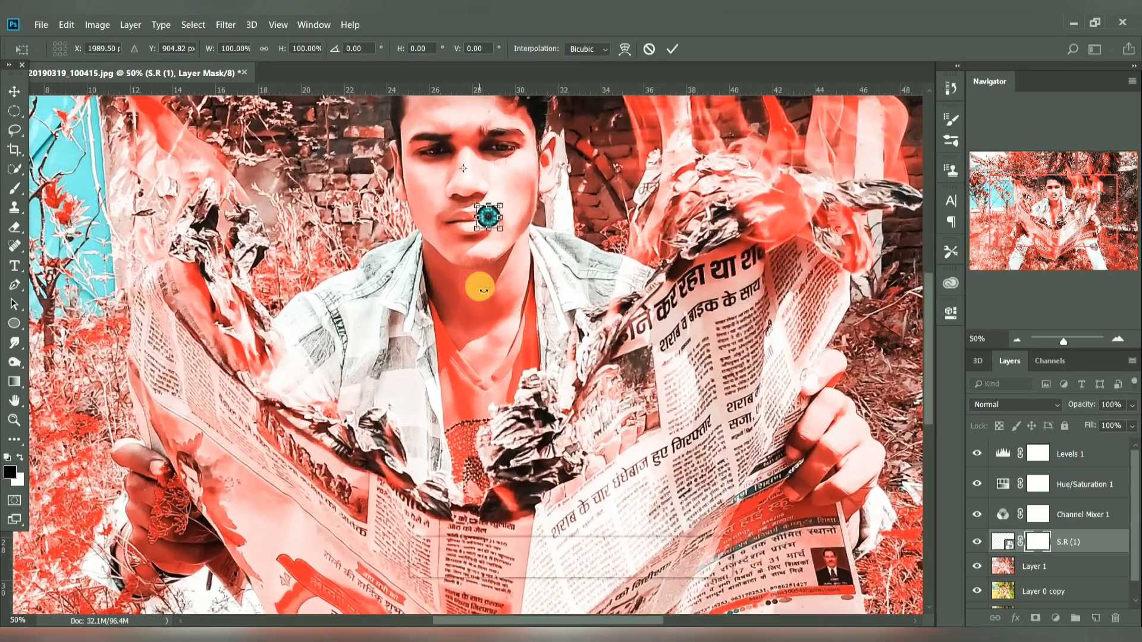
pyautogui.hotkey('ctrl', '+')
pyautogui.moveTo(495, 218); pyautogui.dragTo(438, 138)
pyautogui.click(673, 49)
pyautogui.hotkey('ctrl', 't')
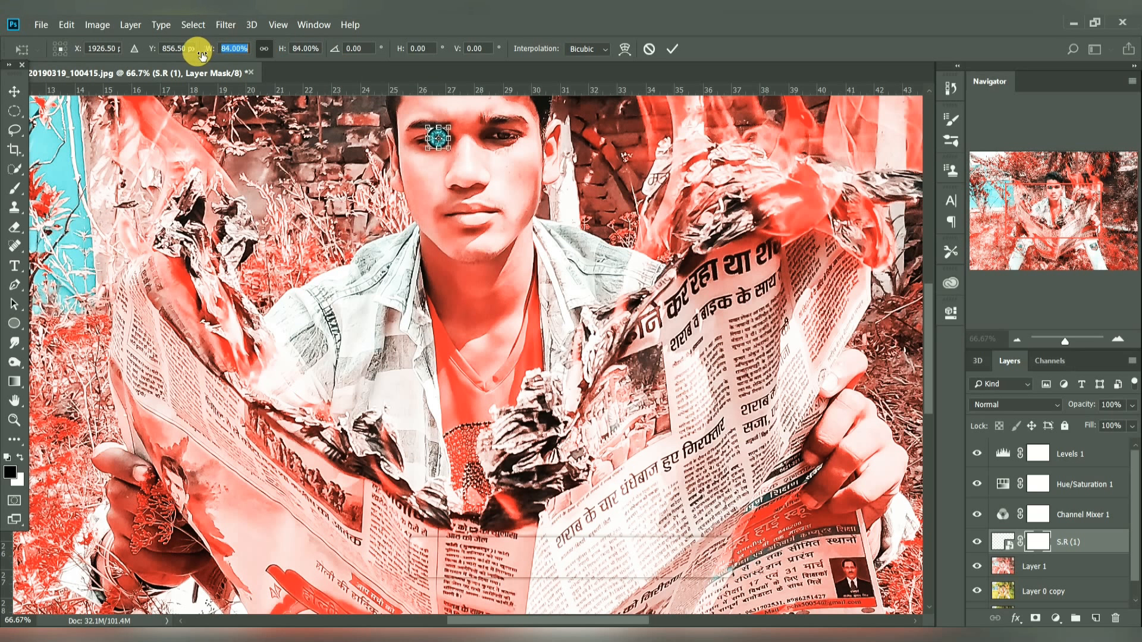
pyautogui.click(672, 49)
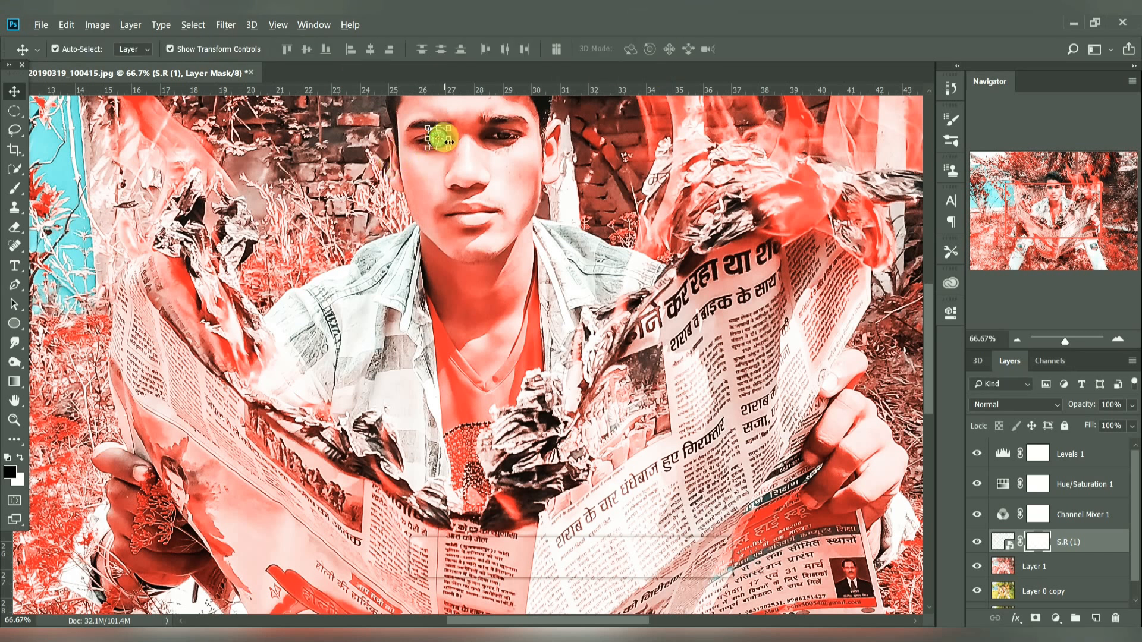
# Try removing the eye image layer and toggle Layer 1's visibility to check the portrait without the iris.
pyautogui.press('super')
pyautogui.press('super')
pyautogui.moveTo(1077, 542); pyautogui.dragTo(1115, 618)
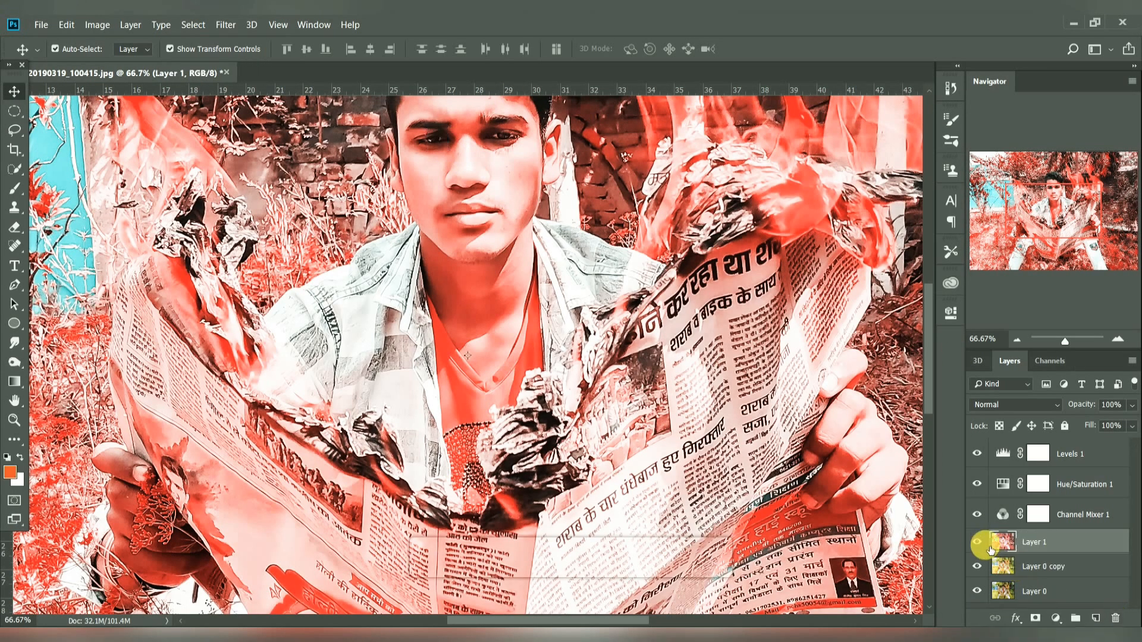
pyautogui.click(978, 543)
pyautogui.click(978, 542)
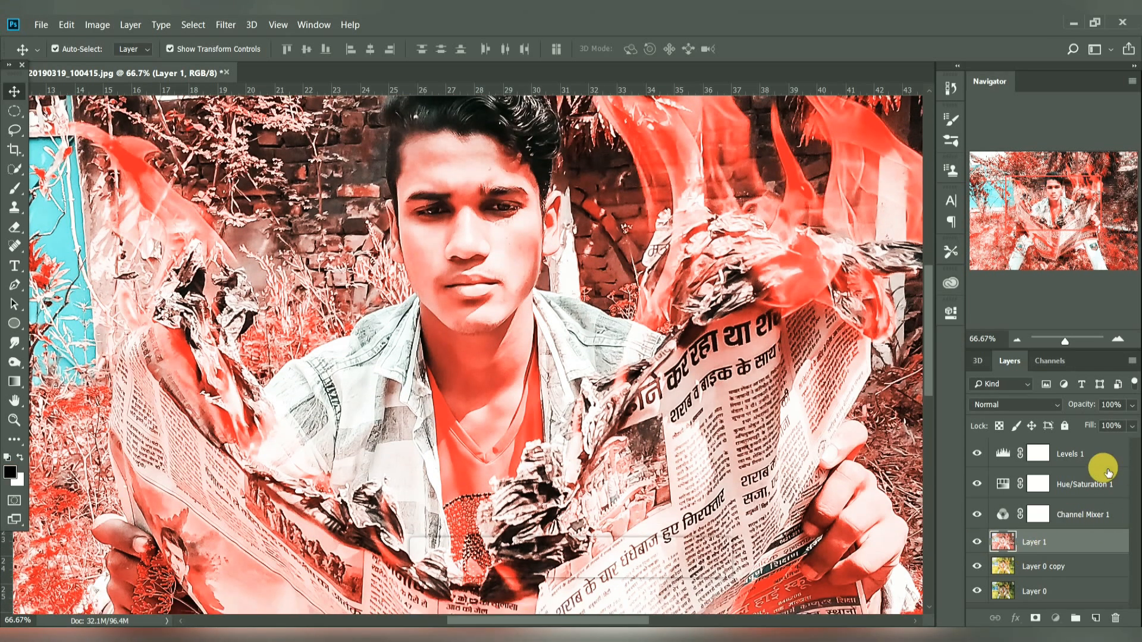
pyautogui.click(1101, 466)
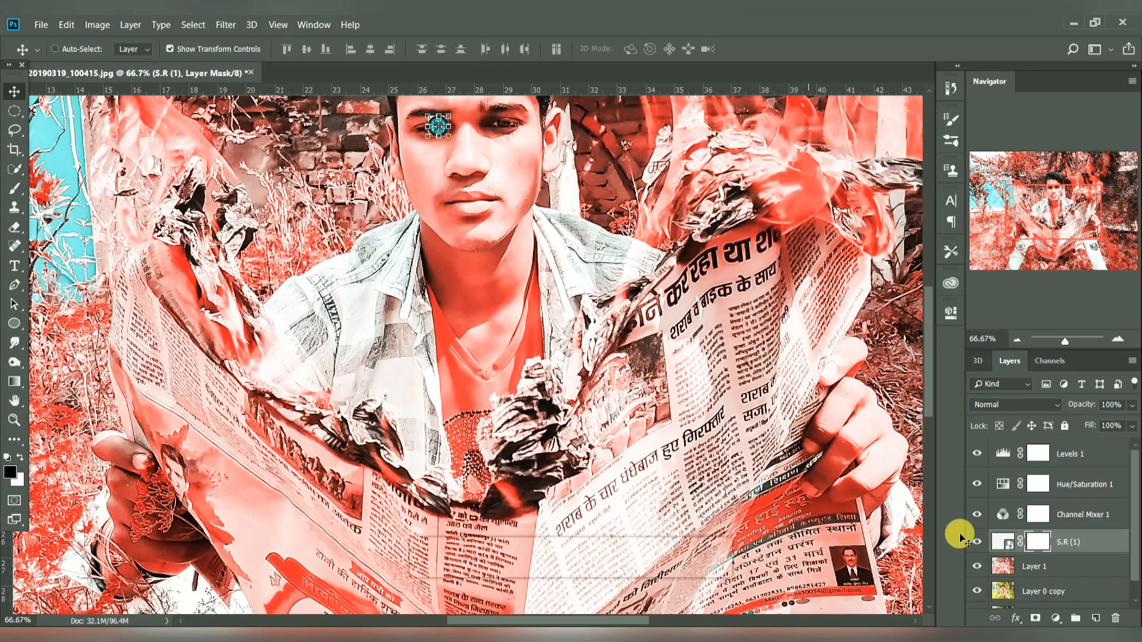
# Duplicate the eye image layer, hide the duplicate, and lower the original eye layer's opacity to 61%.
pyautogui.click(977, 541)
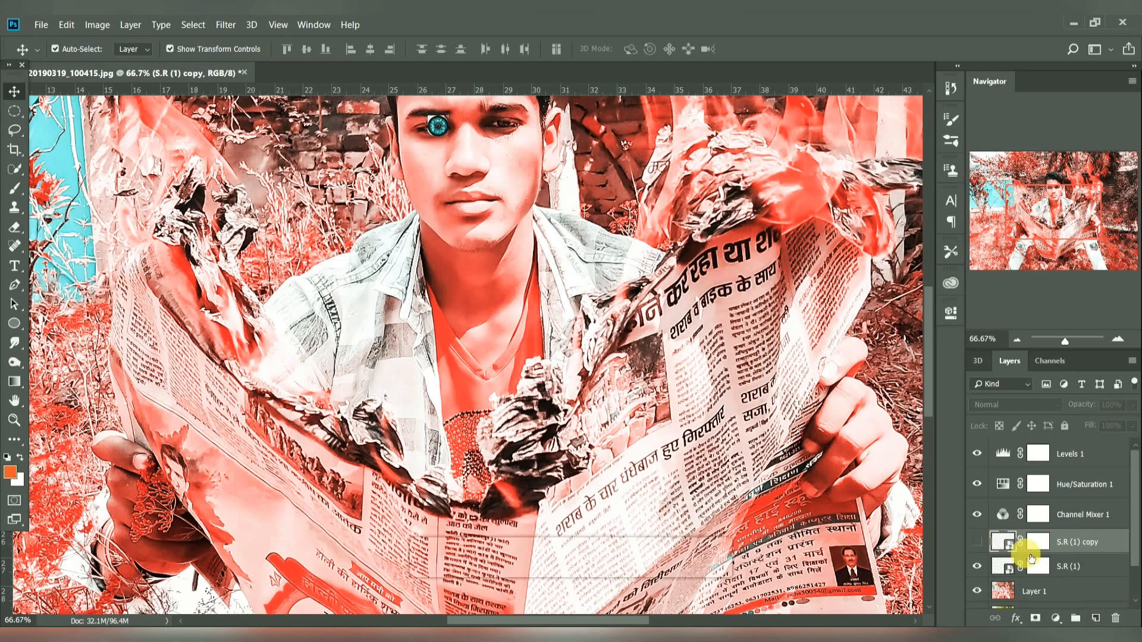
pyautogui.click(1071, 566)
pyautogui.moveTo(1093, 407); pyautogui.dragTo(1069, 410)
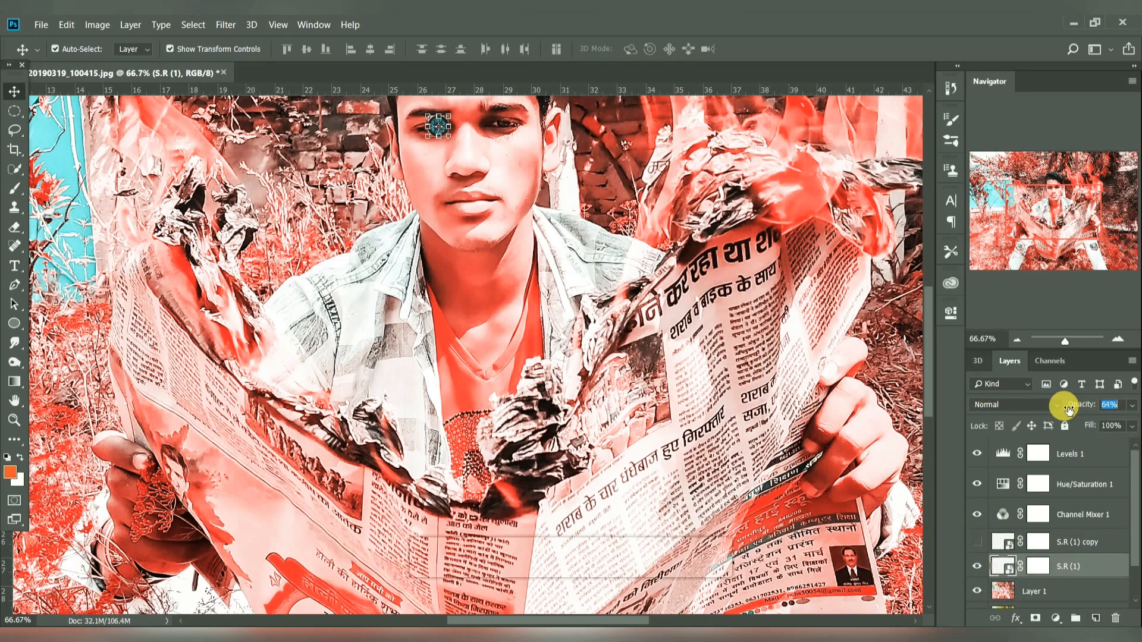
# Paint black on the original eye layer's mask with a 30- to 15-pixel brush to hide the light background above the iris.
pyautogui.hotkey('ctrl', '+')
pyautogui.hotkey('ctrl', '+')
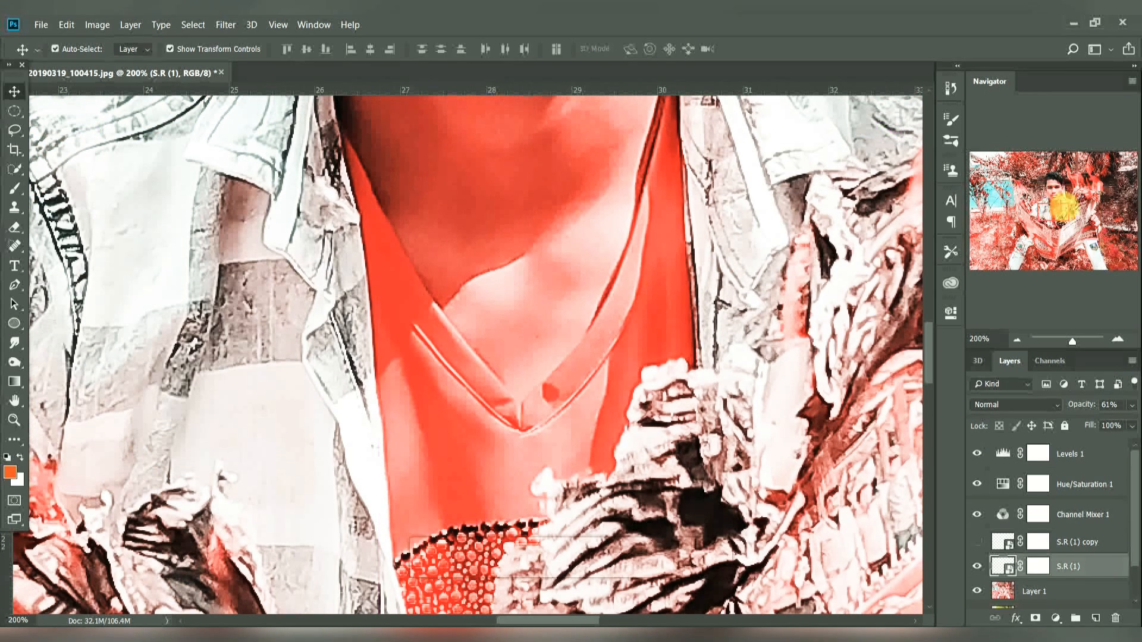
pyautogui.click(1058, 190)
pyautogui.press('d')
pyautogui.press('b')
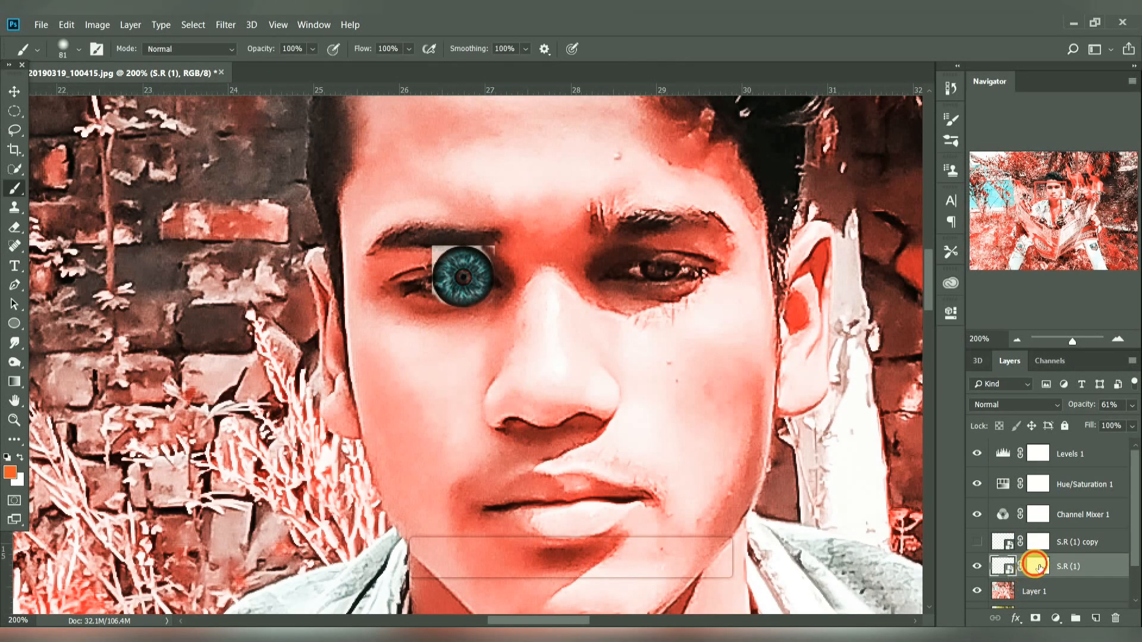
pyautogui.click(1038, 566)
pyautogui.press('[')
pyautogui.press('[')
pyautogui.press('[')
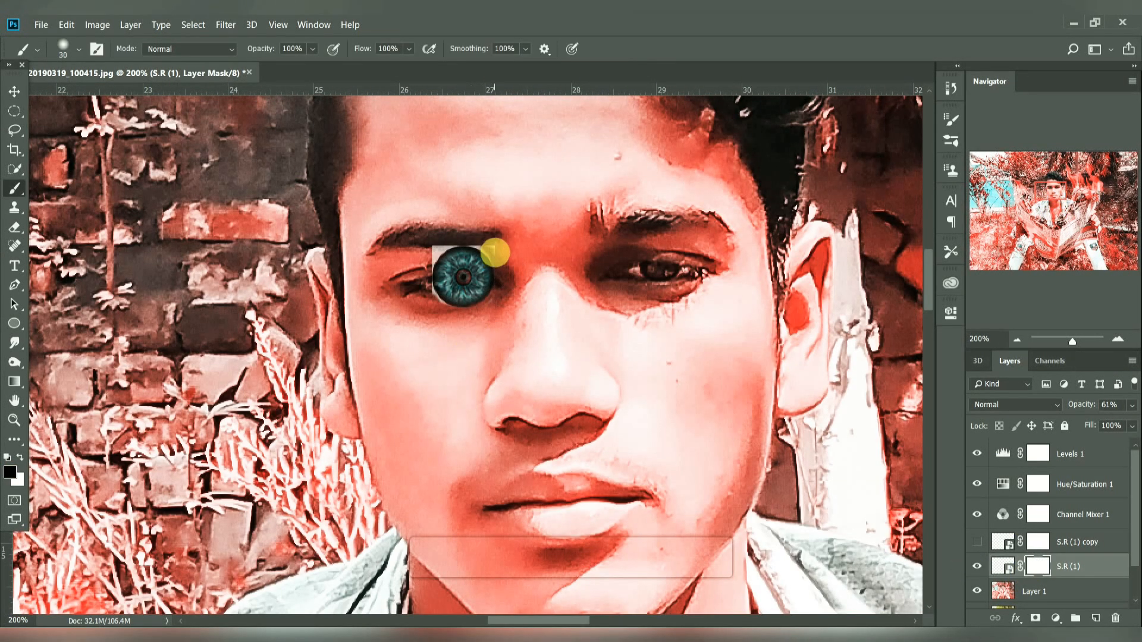
pyautogui.moveTo(499, 260)
pyautogui.mouseDown()
pyautogui.moveTo(434, 256)
pyautogui.moveTo(462, 258)
pyautogui.mouseUp()
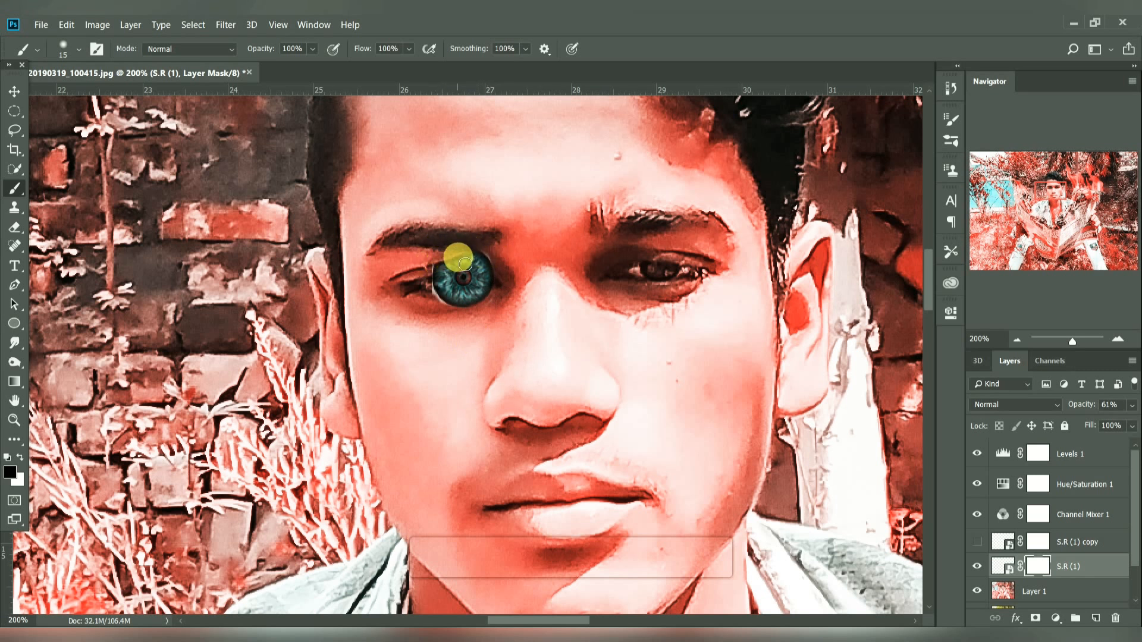
# Scale the iris to 79% proportionally and position it slightly left over the pupil of the man's right eye.
pyautogui.click(14, 91)
pyautogui.click(495, 308)
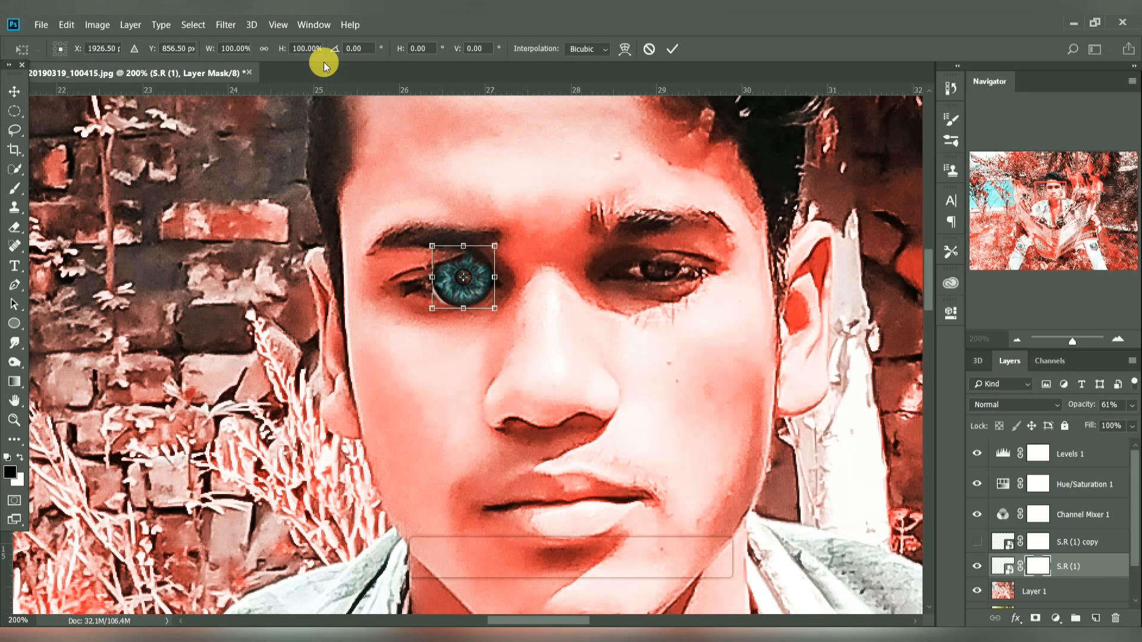
pyautogui.moveTo(214, 52); pyautogui.dragTo(193, 53)
pyautogui.moveTo(499, 276); pyautogui.dragTo(468, 287)
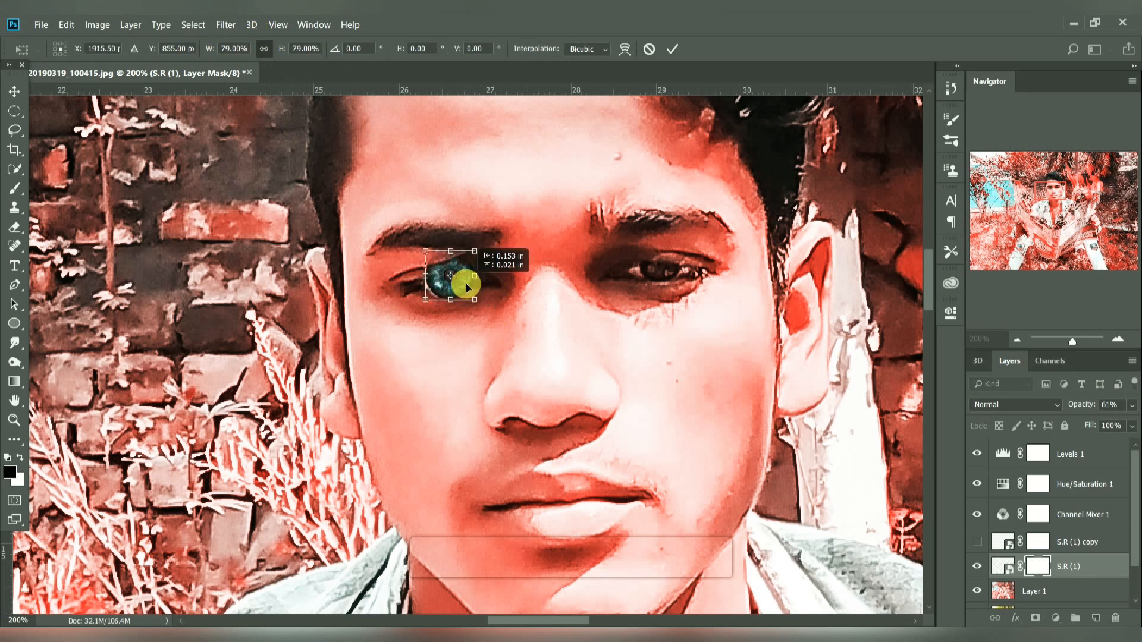
pyautogui.click(672, 49)
# Paint black on the mask with a 15-pixel brush to trim the iris along the eyelids, and scale the iris down proportionally.
pyautogui.press('b')
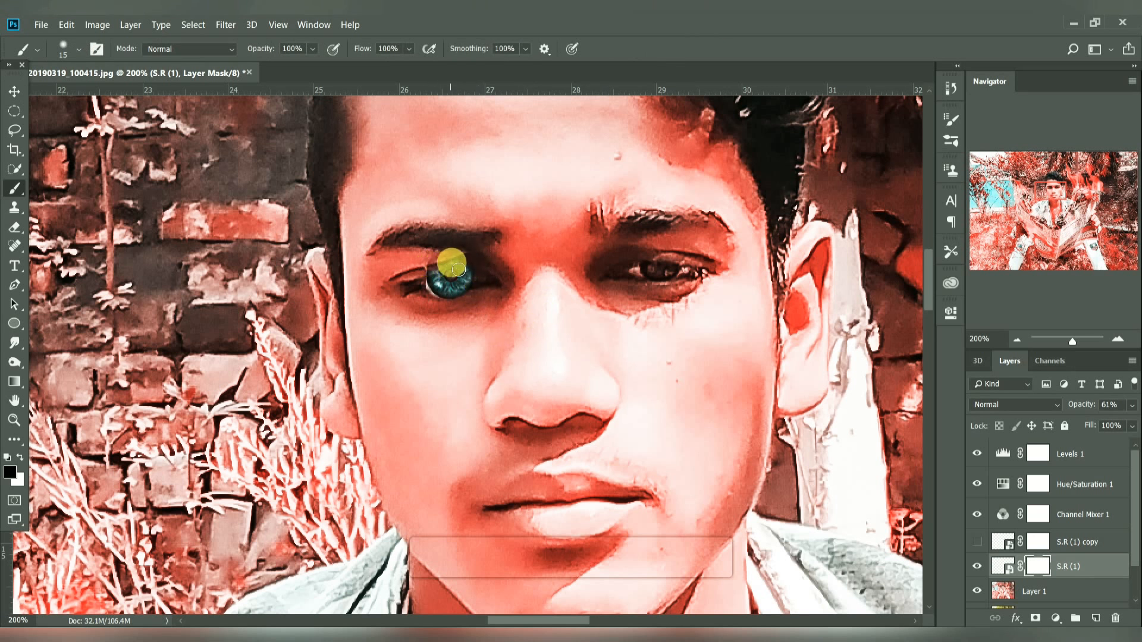
pyautogui.moveTo(480, 300); pyautogui.dragTo(439, 307)
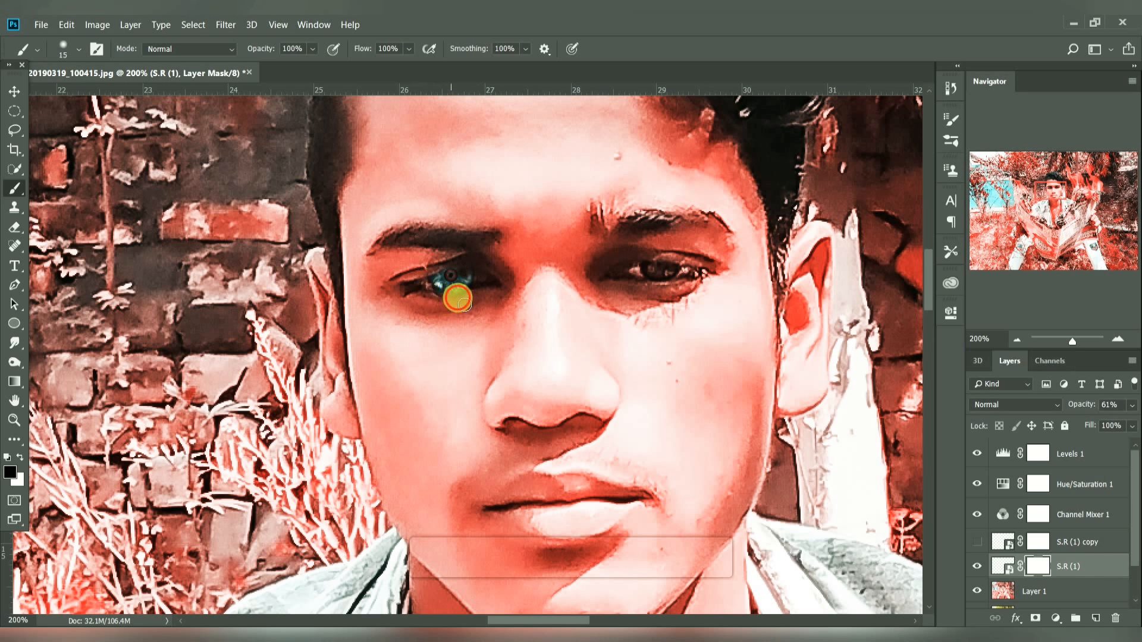
pyautogui.click(21, 100)
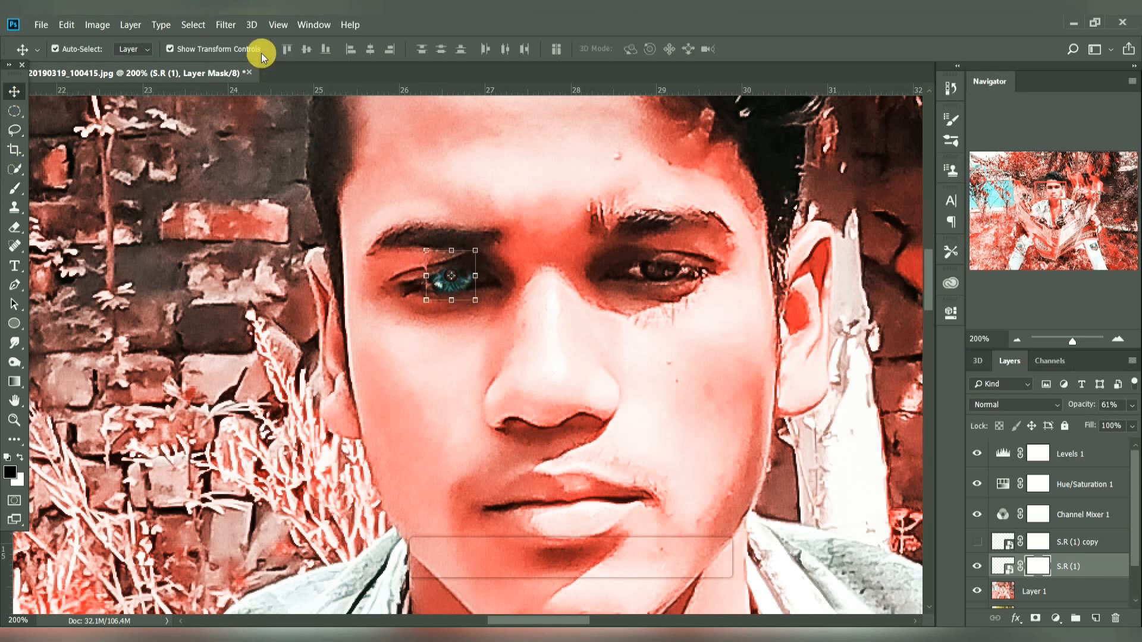
pyautogui.hotkey('ctrl', 't')
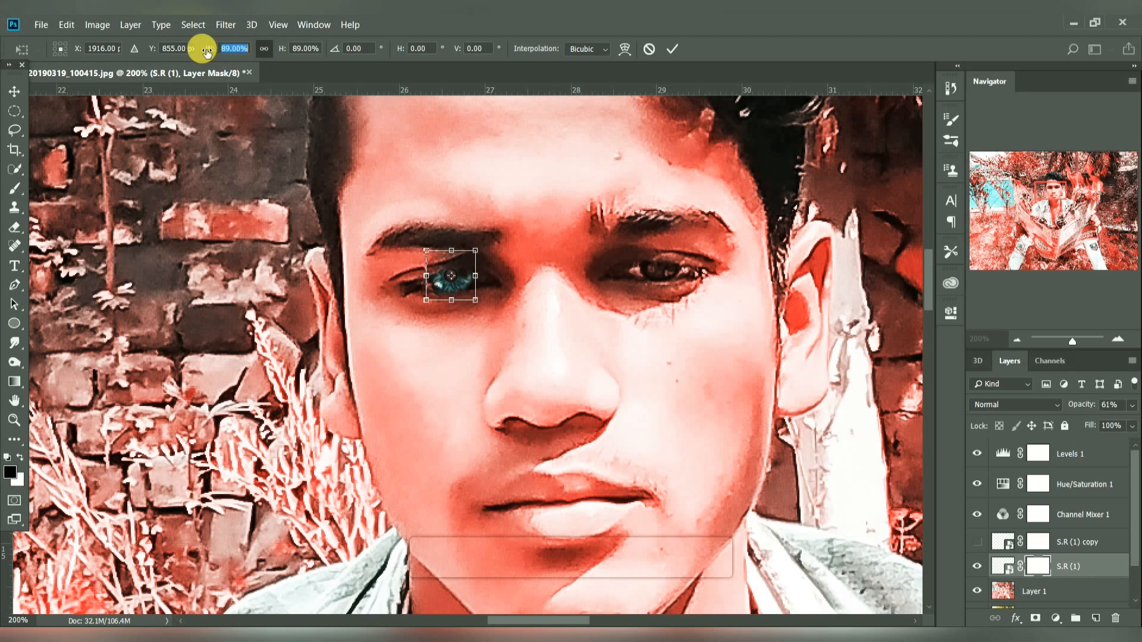
pyautogui.click(672, 49)
pyautogui.click(512, 356)
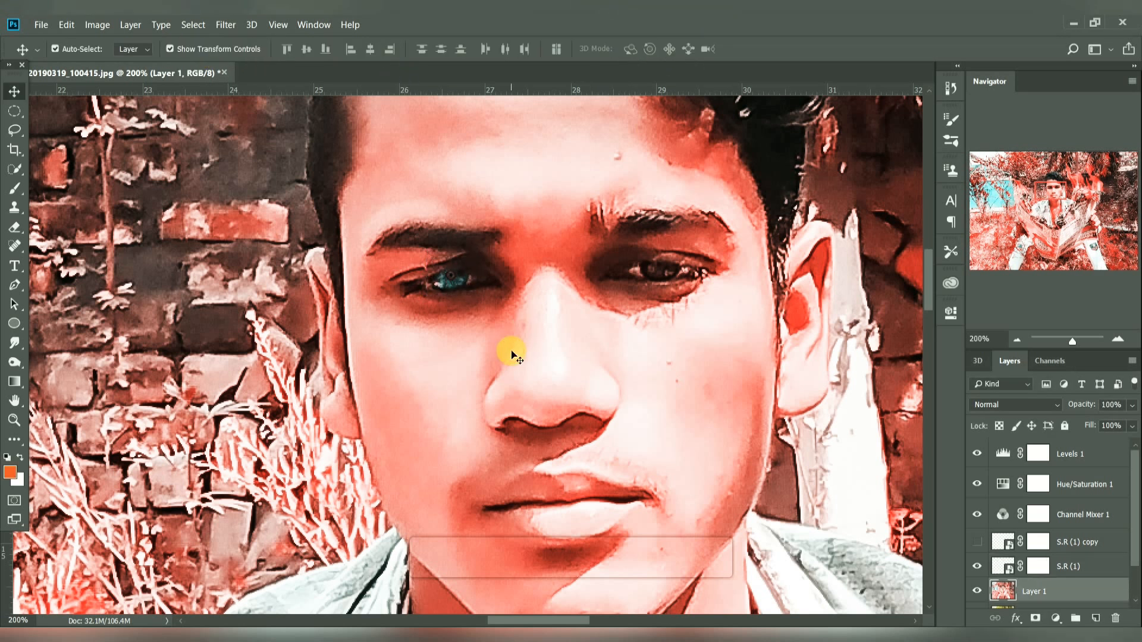
# Refine the right-eye iris's mask edges with white and black using the 15-pixel brush, and set the layer's opacity to 45%.
pyautogui.press('b')
pyautogui.press('x')
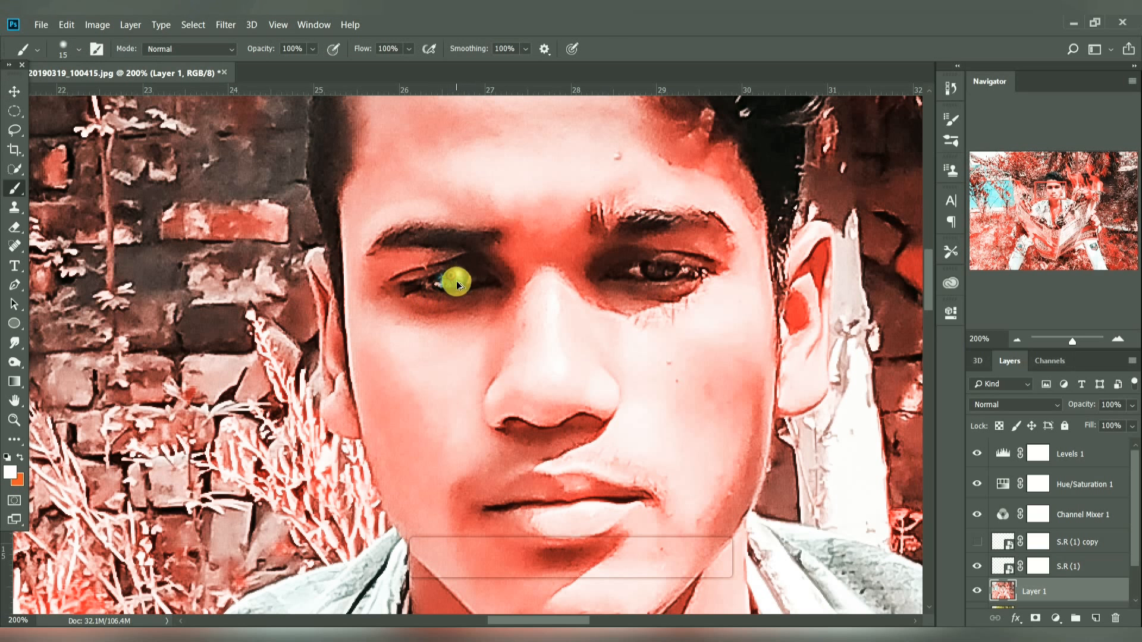
pyautogui.click(1038, 567)
pyautogui.press('d')
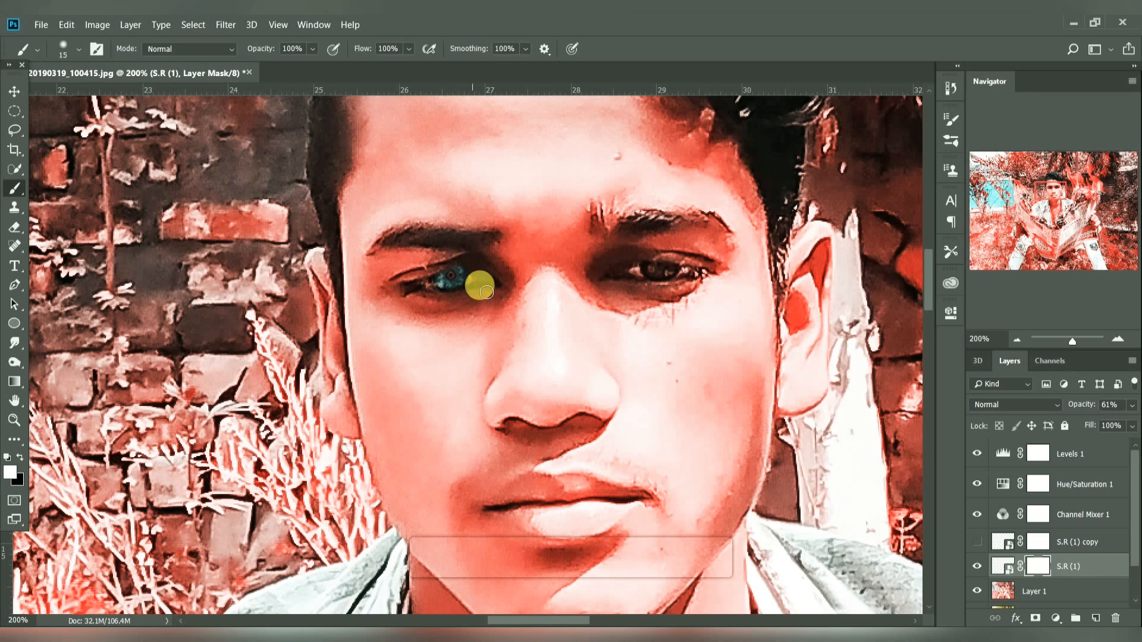
pyautogui.press('z')
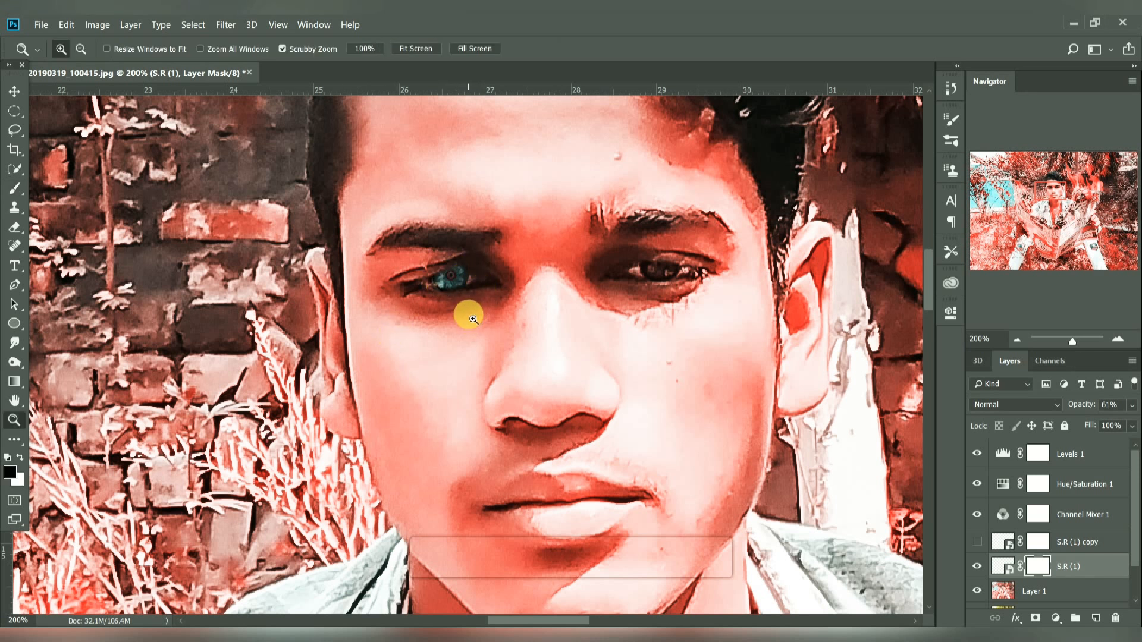
pyautogui.press('b')
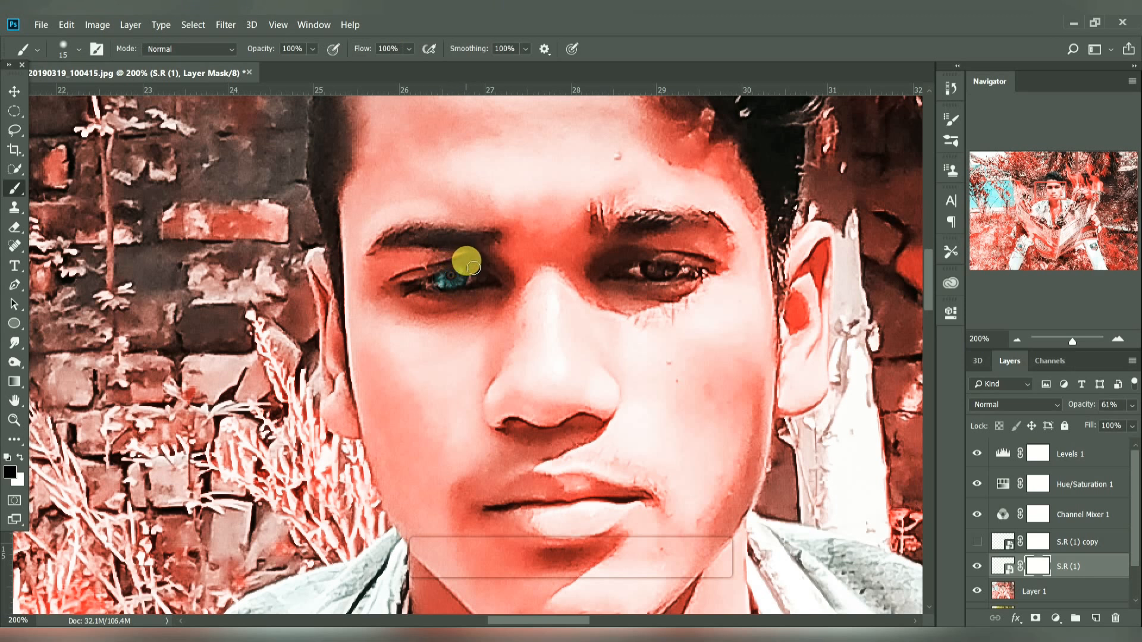
pyautogui.moveTo(1095, 408); pyautogui.dragTo(1071, 408)
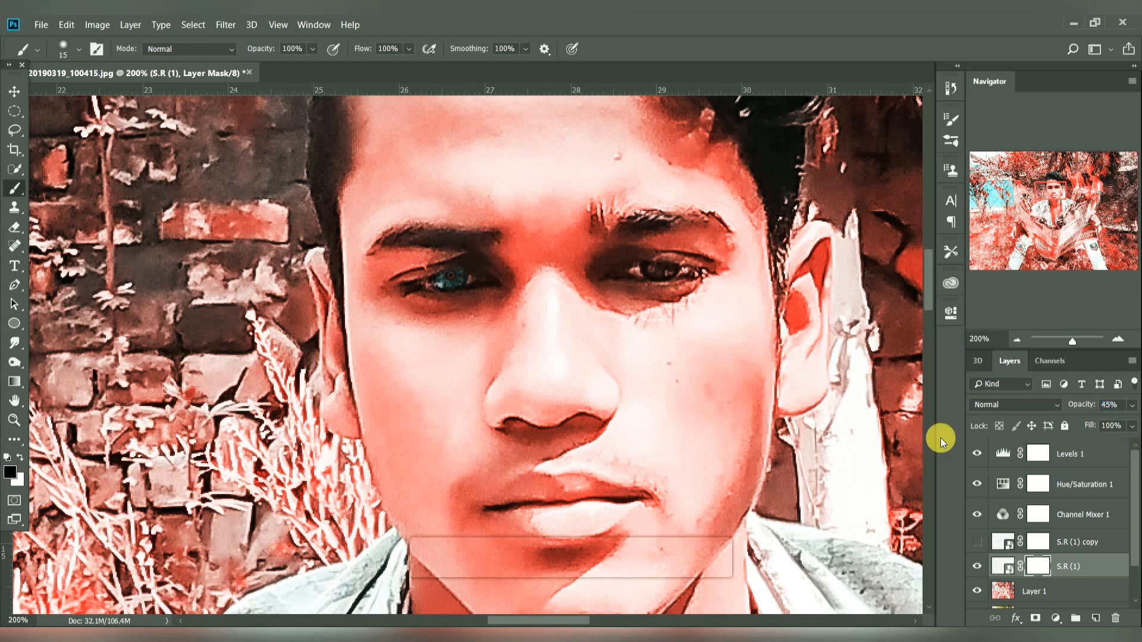
# Place a copy of the iris over the man's left eye and rotate it about 15 degrees clockwise.
pyautogui.hotkey('ctrl', '0')
pyautogui.hotkey('ctrl', '+')
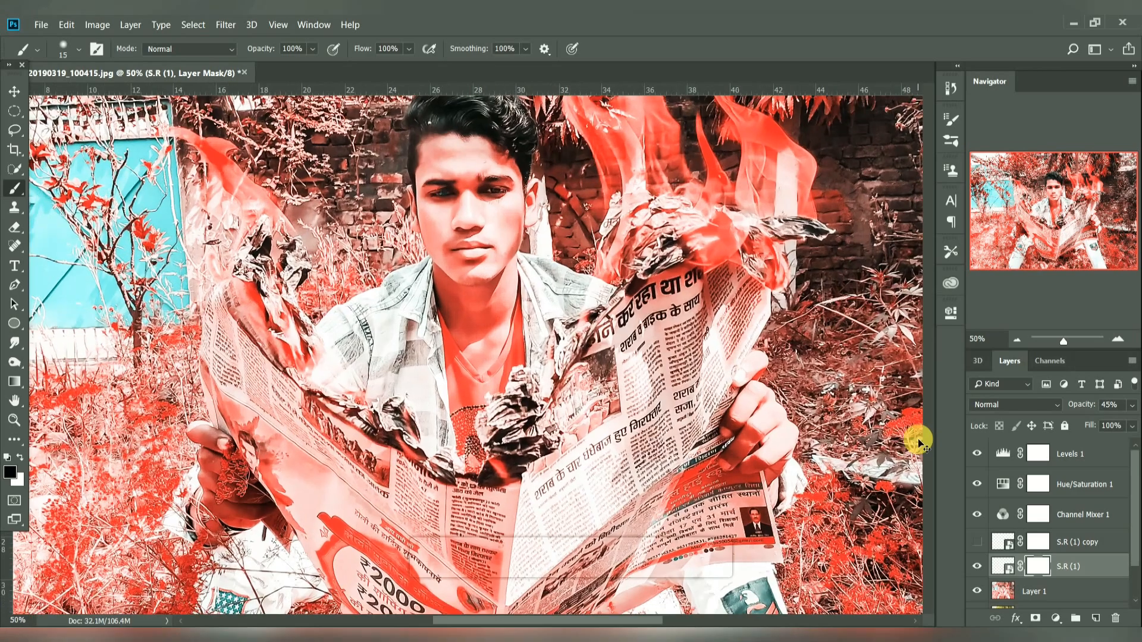
pyautogui.hotkey('ctrl', '+')
pyautogui.hotkey('ctrl', '+')
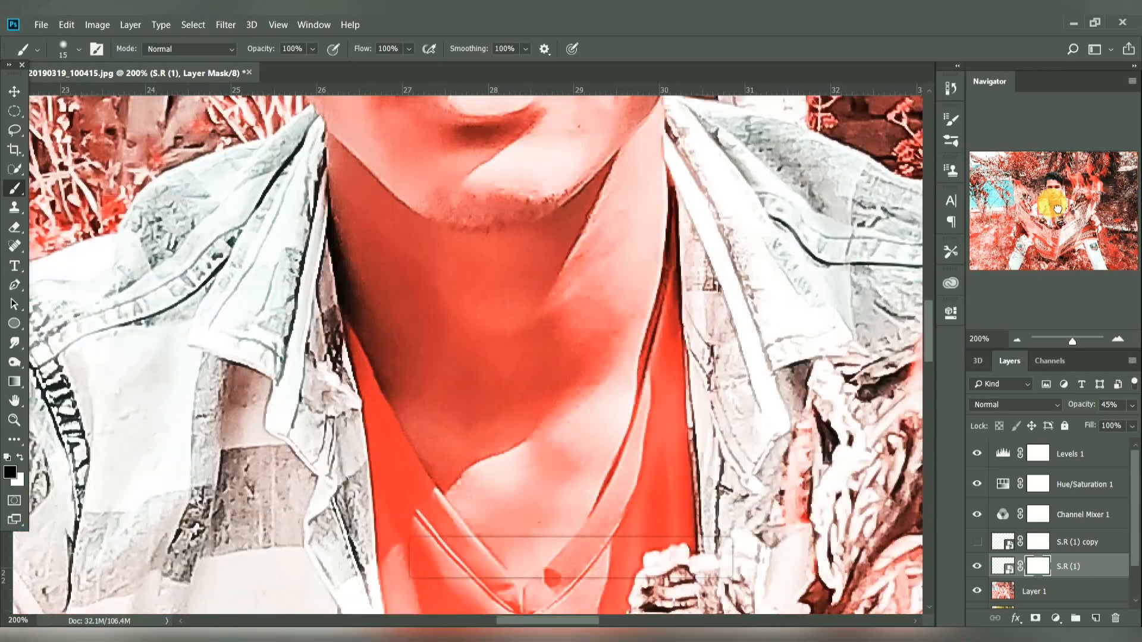
pyautogui.moveTo(1057, 208)
pyautogui.mouseDown()
pyautogui.moveTo(1045, 178)
pyautogui.moveTo(1053, 186)
pyautogui.mouseUp()
pyautogui.click(14, 91)
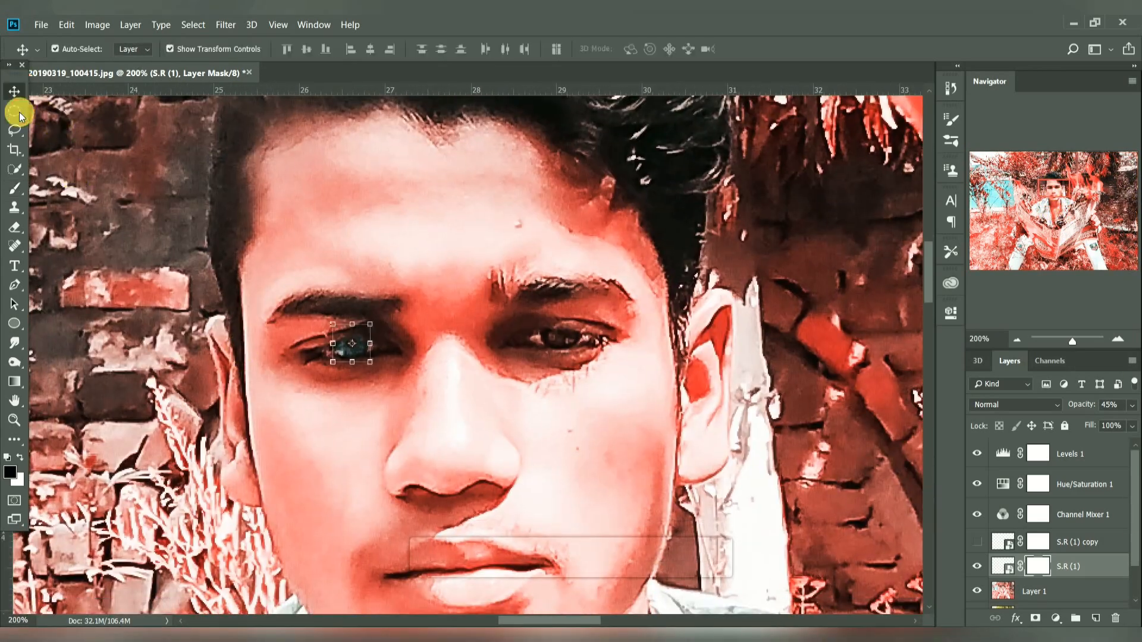
pyautogui.moveTo(349, 359); pyautogui.dragTo(562, 352)
pyautogui.hotkey('ctrl', 't')
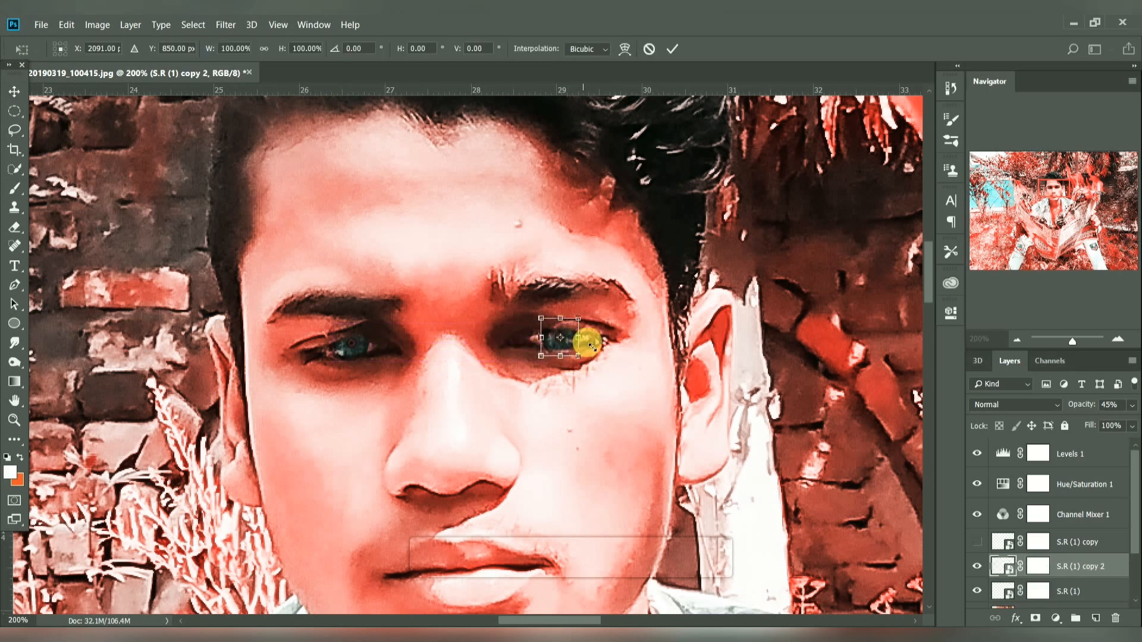
pyautogui.click(672, 49)
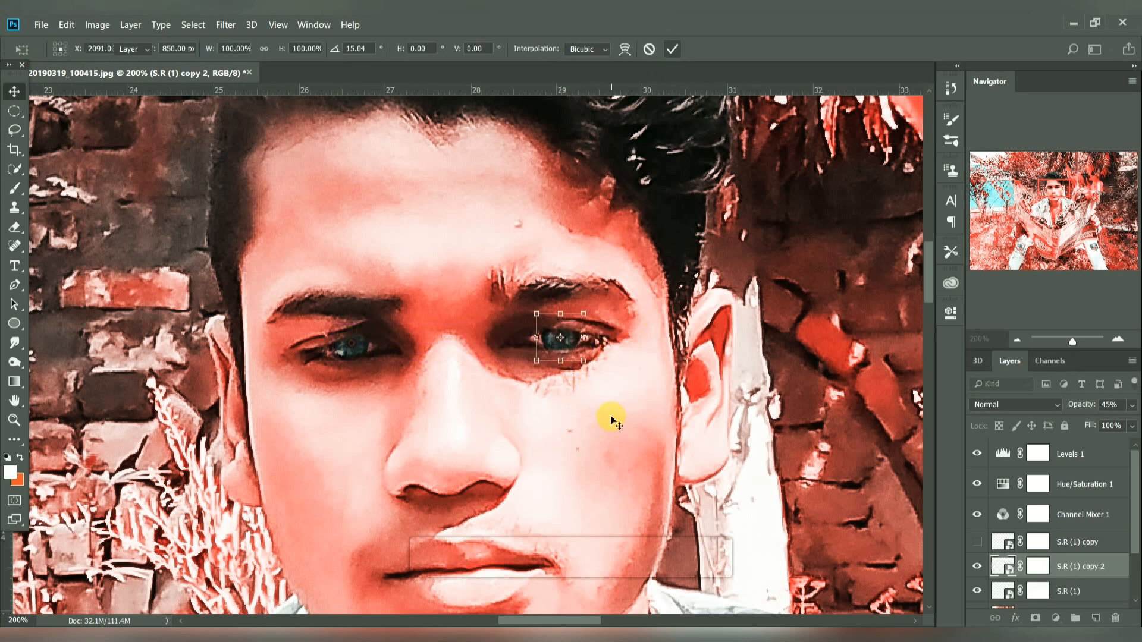
# Delete the hidden S.R (1) copy layer.
pyautogui.click(592, 428)
pyautogui.press('b')
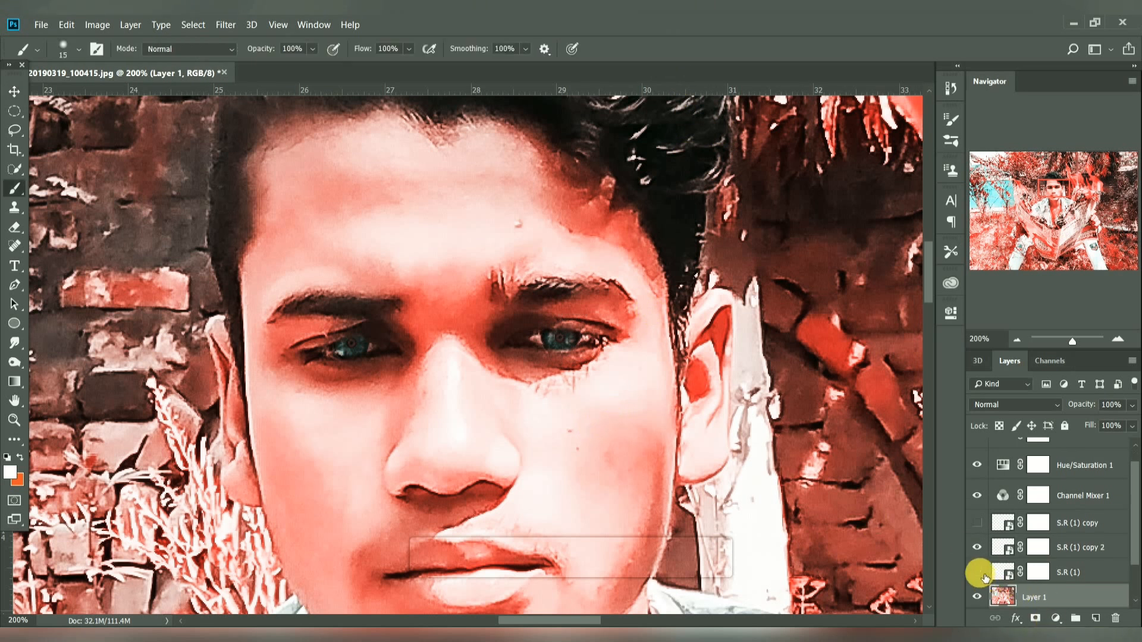
pyautogui.click(1065, 523)
pyautogui.press('Delete')
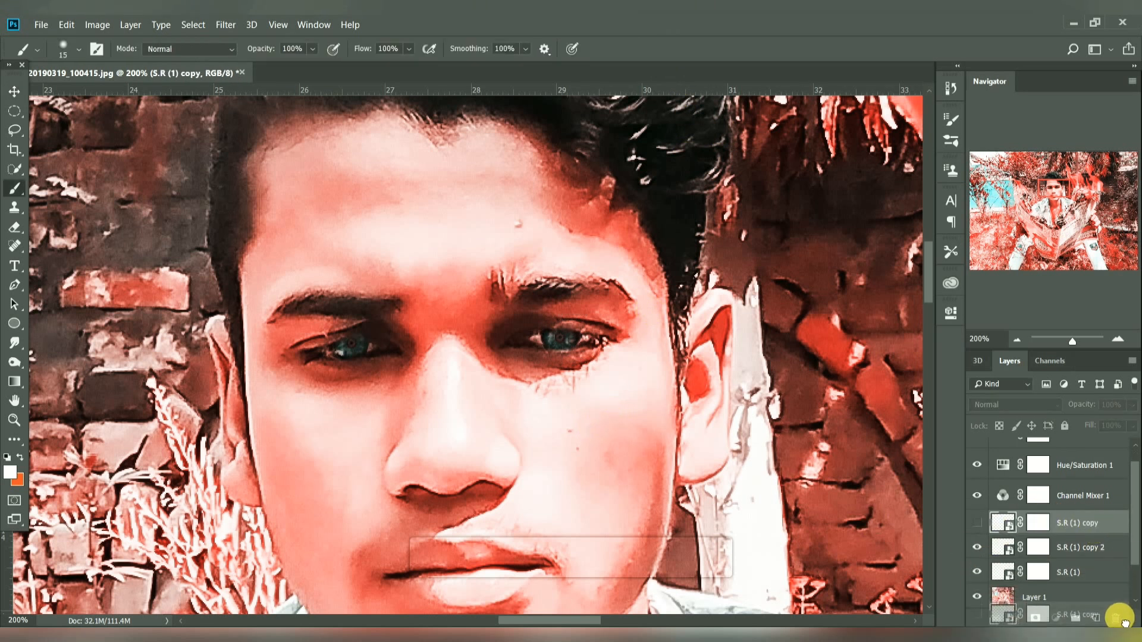
# Paint black on the S.R (1) copy 2 mask with the 15-pixel brush to trim the left-eye iris along the eyelids.
pyautogui.click(1042, 525)
pyautogui.press('d')
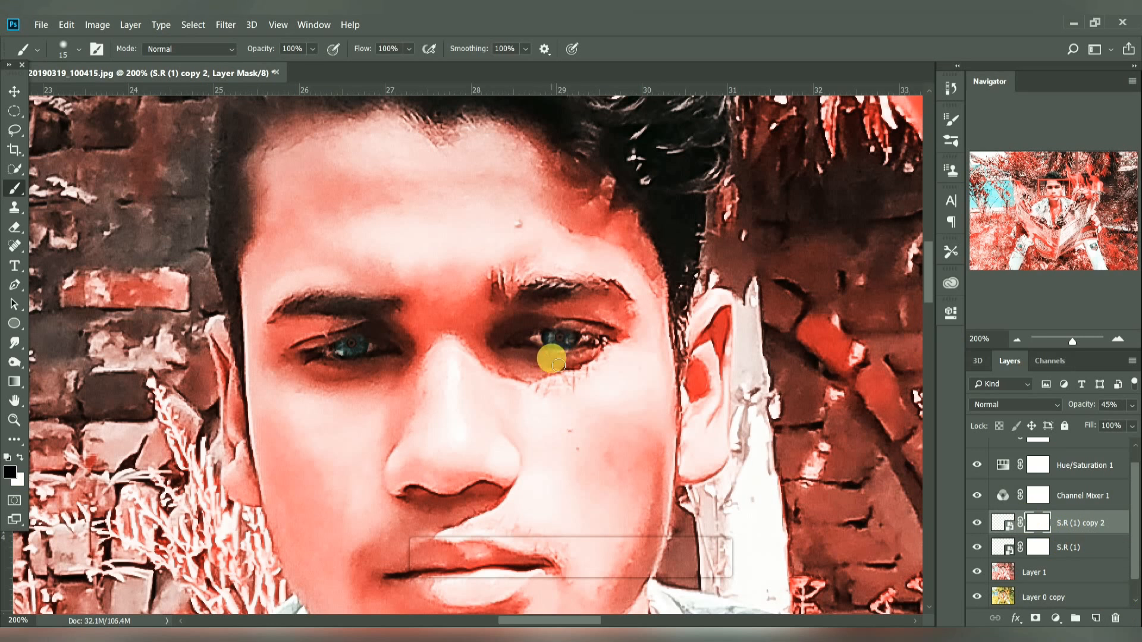
pyautogui.hotkey('ctrl', '0')
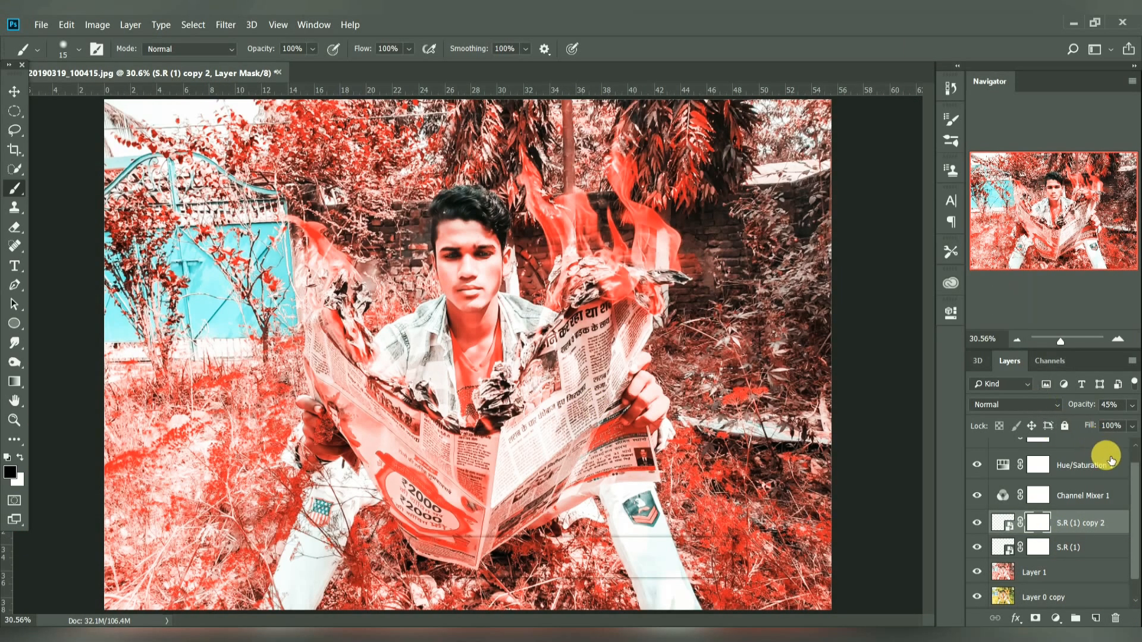
# Add a new layer above Levels 1 and fill it with the merged image using Apply Image.
pyautogui.scroll(1, 1106, 459)
pyautogui.click(1106, 459)
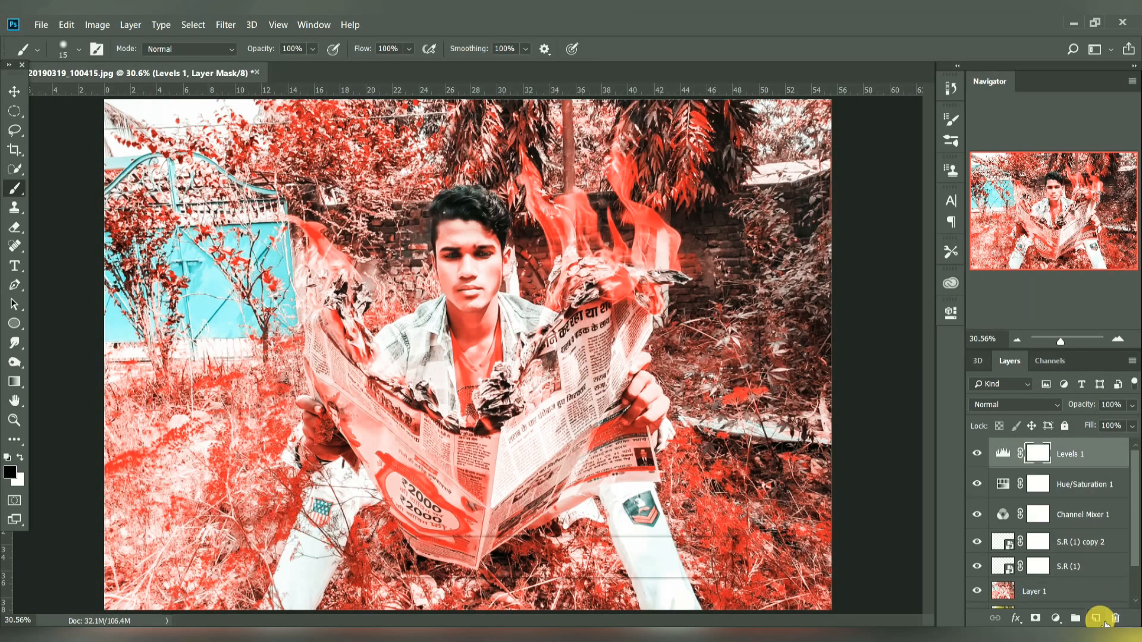
pyautogui.click(1096, 618)
pyautogui.keyDown('alt'); pyautogui.click(752, 391); pyautogui.keyUp('alt')
pyautogui.click(66, 24)
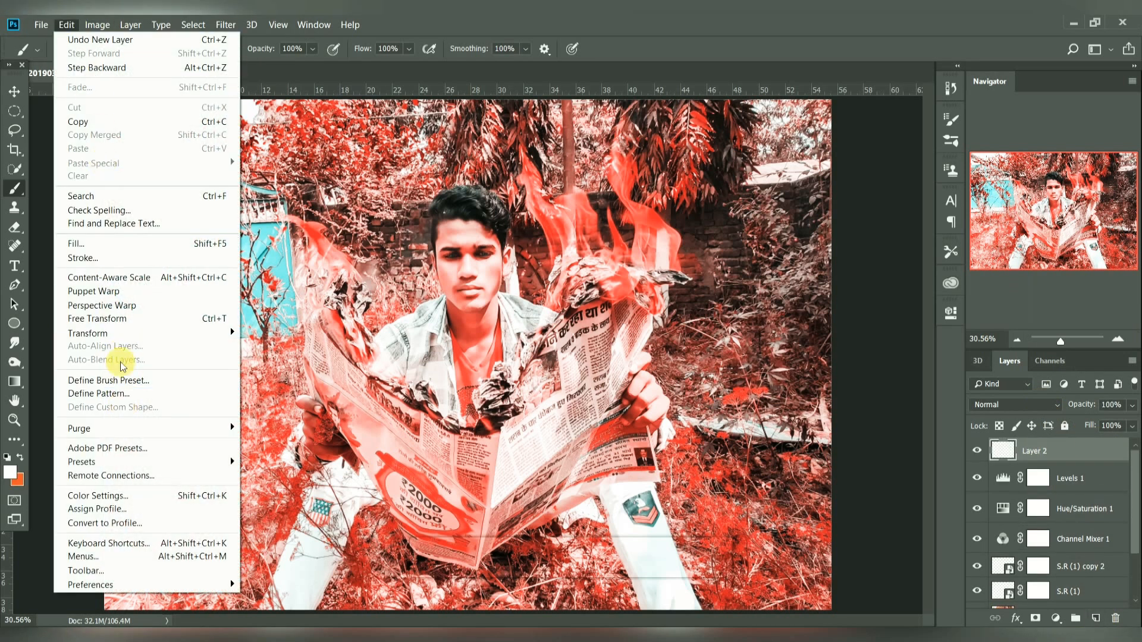
pyautogui.click(110, 226)
pyautogui.click(932, 158)
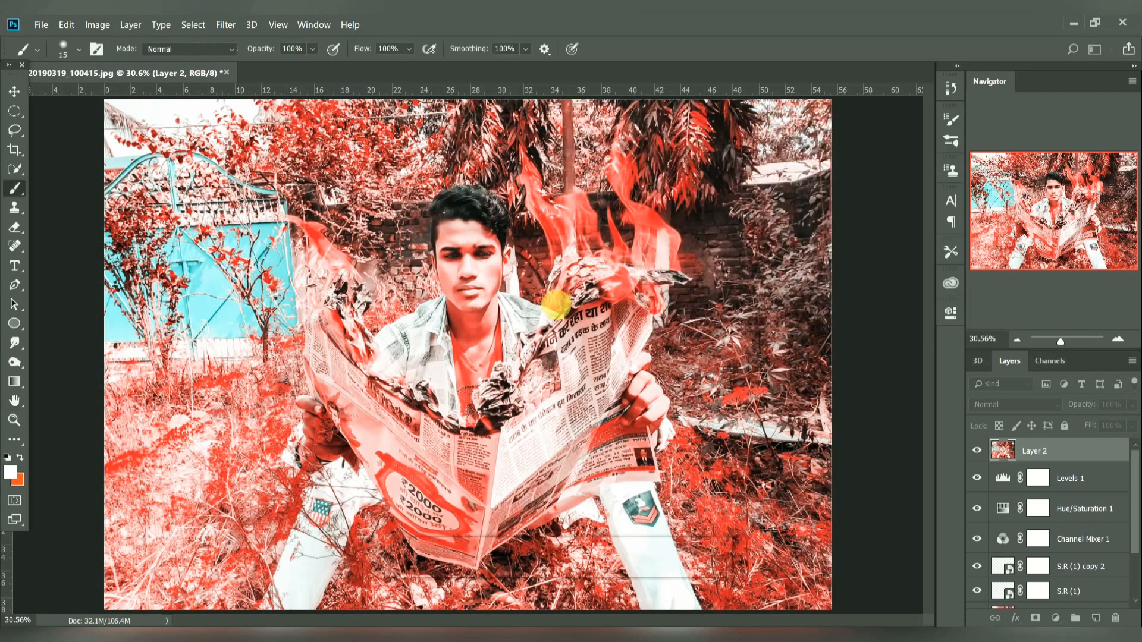
# In Camera Raw, set Exposure +0.15, Contrast +30, Highlights -60, Shadows +8, Whites +23, Blacks +12 and Clarity about +13 for Layer 2.
pyautogui.click(226, 25)
pyautogui.click(300, 108)
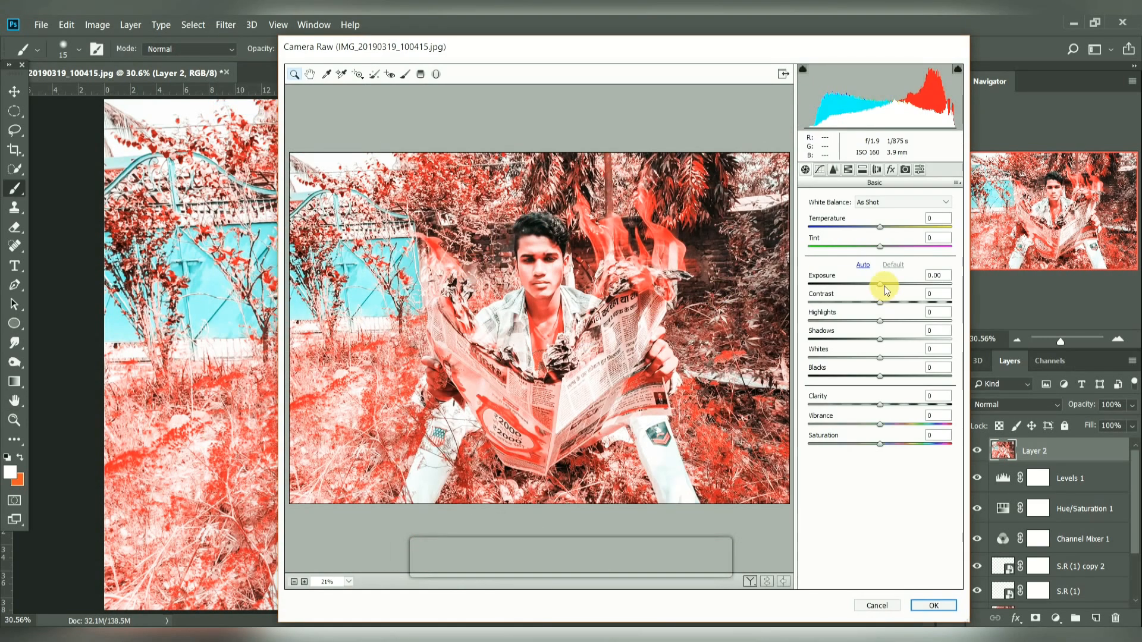
pyautogui.click(884, 285)
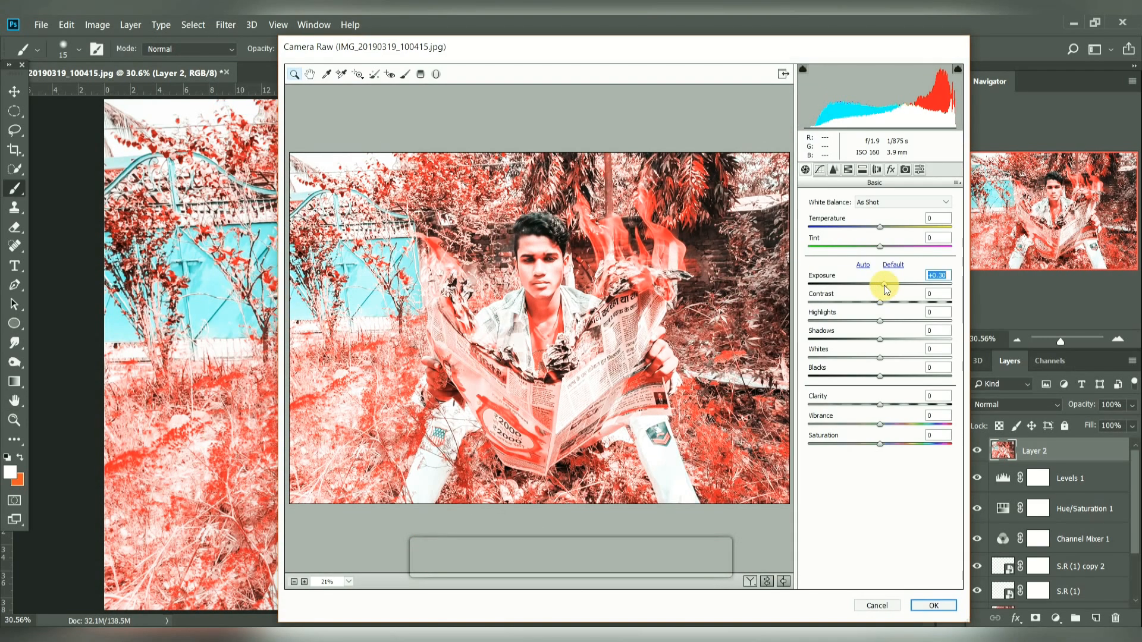
pyautogui.moveTo(880, 302); pyautogui.dragTo(889, 376)
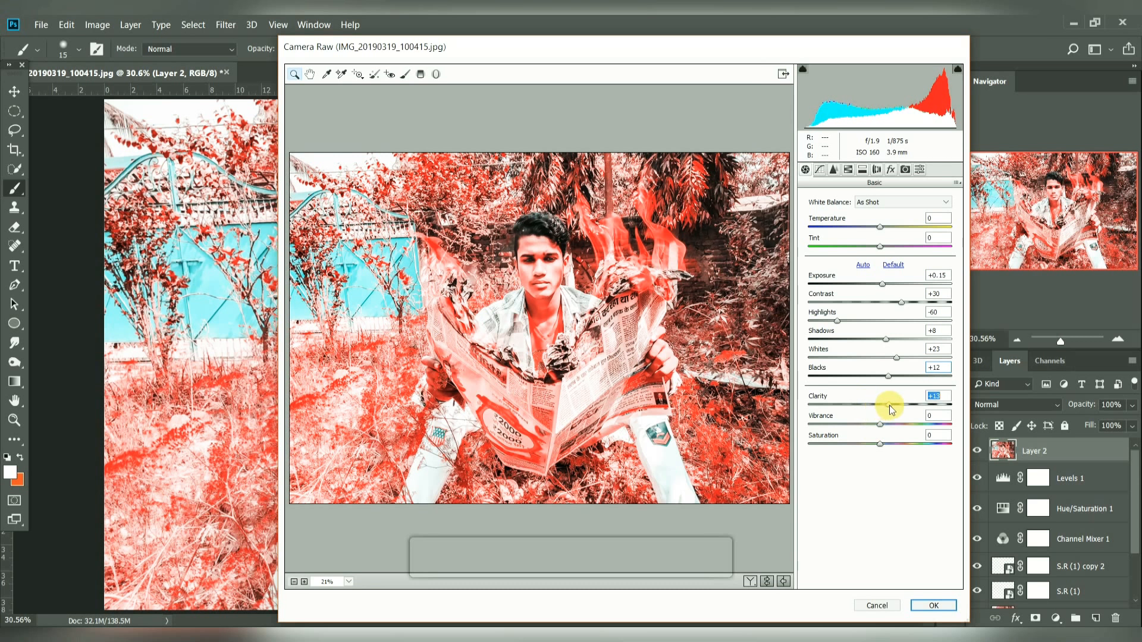
# Set luminance noise reduction to about 28 and shift the Oranges hue slightly to the negative side.
pyautogui.click(833, 169)
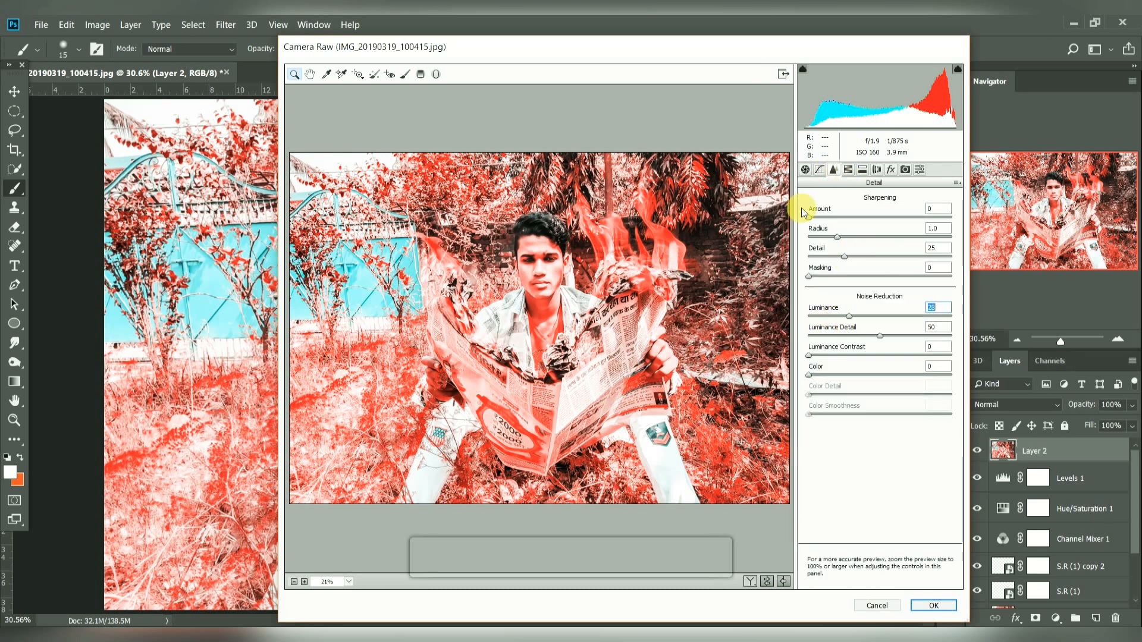
pyautogui.click(849, 169)
pyautogui.moveTo(879, 275)
pyautogui.mouseDown()
pyautogui.moveTo(844, 277)
pyautogui.moveTo(875, 275)
pyautogui.mouseUp()
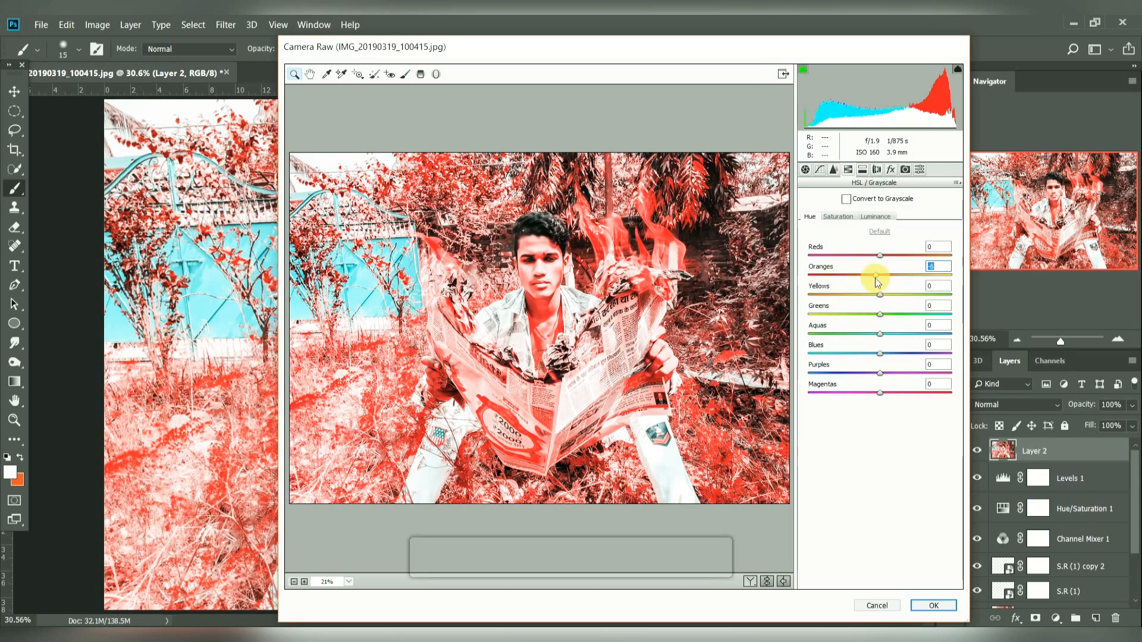
# Add a post-crop vignette with an amount of about -37 and apply the Camera Raw adjustments.
pyautogui.click(863, 169)
pyautogui.click(891, 170)
pyautogui.moveTo(880, 323); pyautogui.dragTo(855, 330)
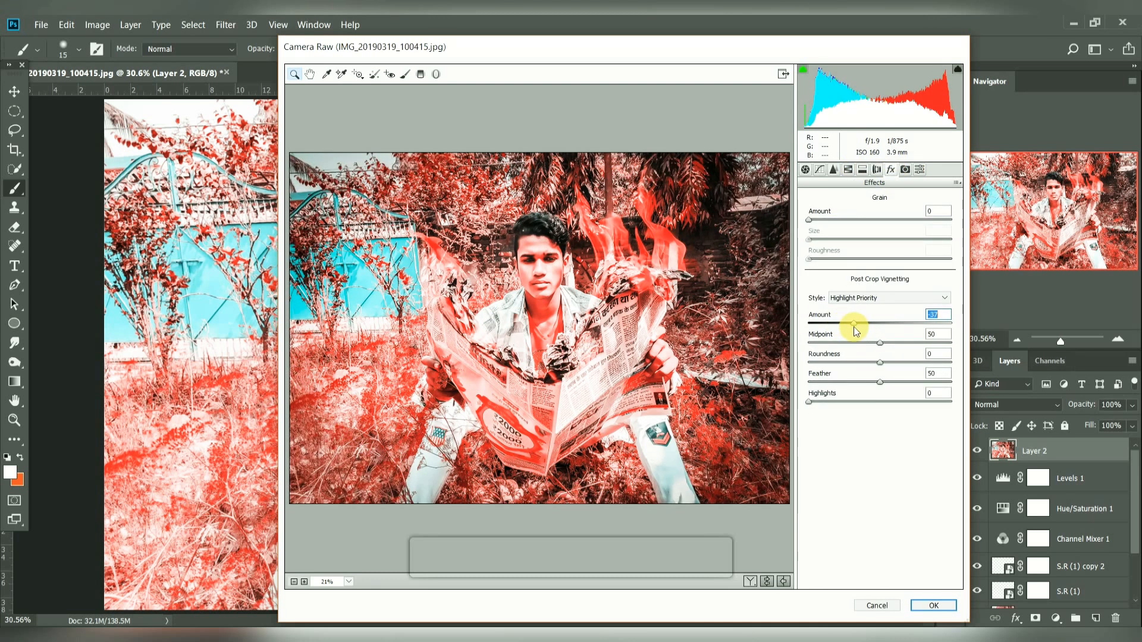
pyautogui.click(934, 606)
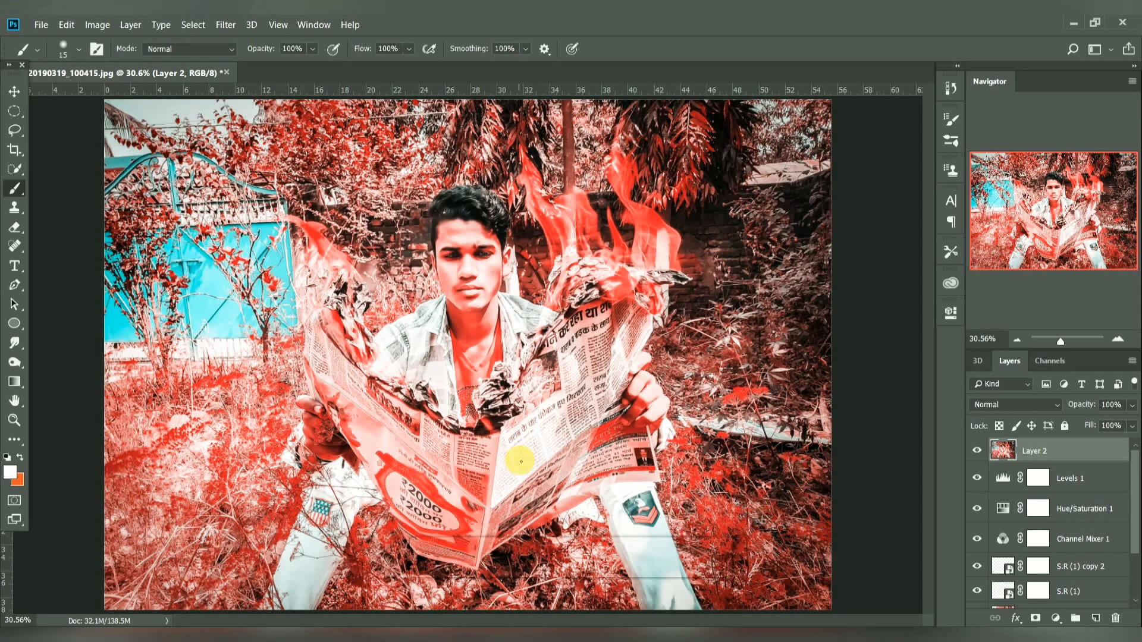
# Duplicate Layer 2 and apply a High Pass filter with a 0.7-pixel radius to the copy.
pyautogui.hotkey('ctrl', 'j')
pyautogui.click(225, 24)
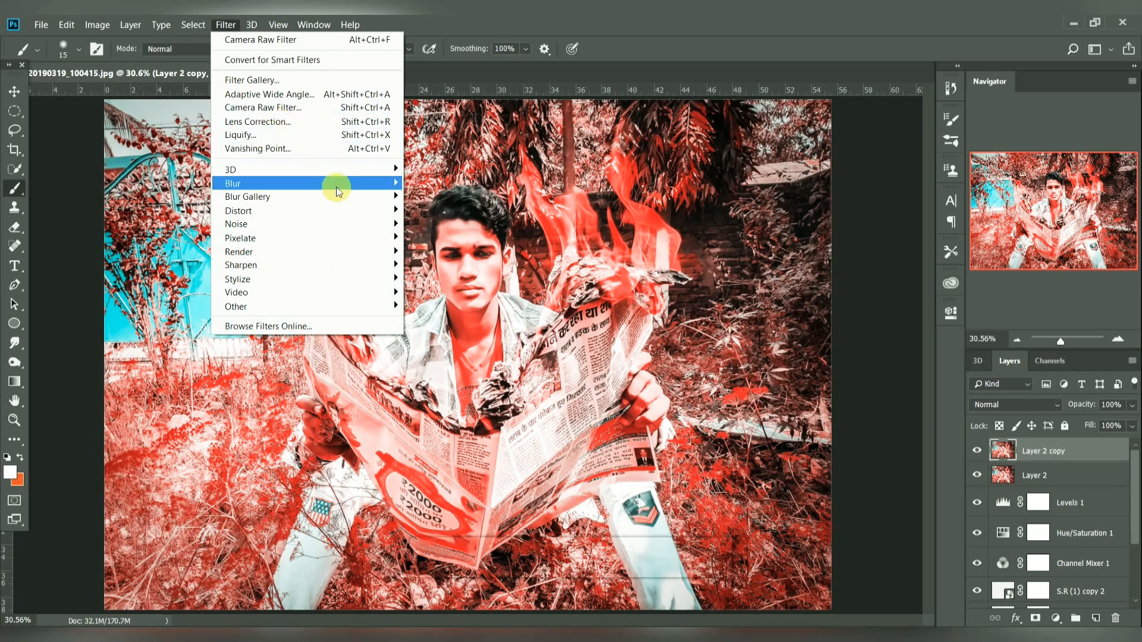
pyautogui.moveTo(370, 312)
pyautogui.click(429, 319)
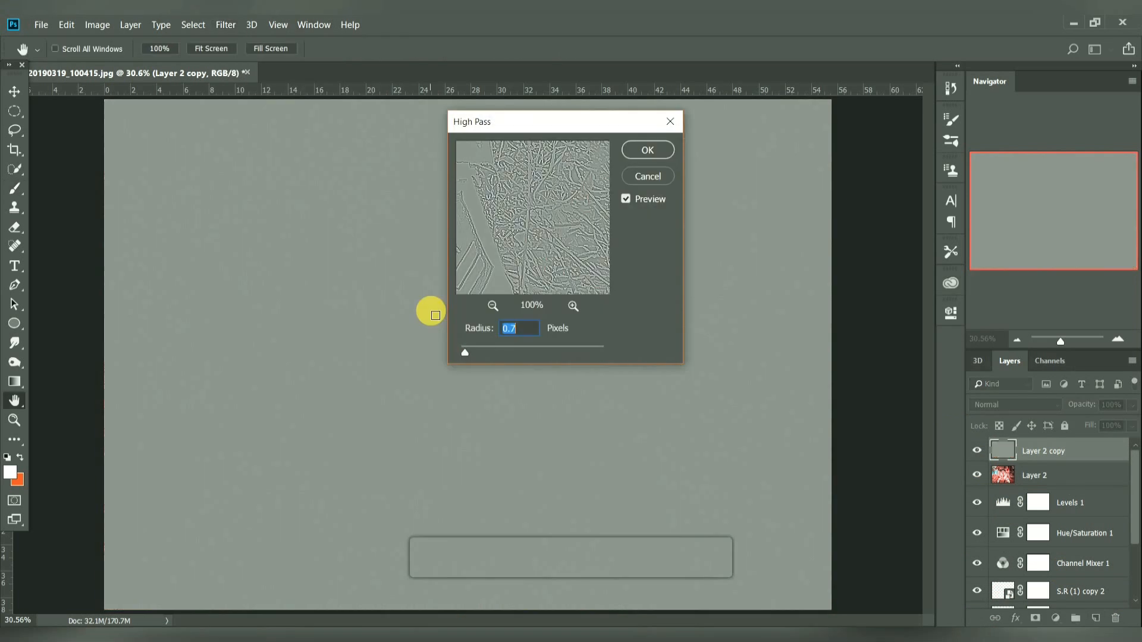
pyautogui.click(646, 152)
# Set the High Pass layer's blend mode to Overlay and its opacity to 60%.
pyautogui.click(1041, 410)
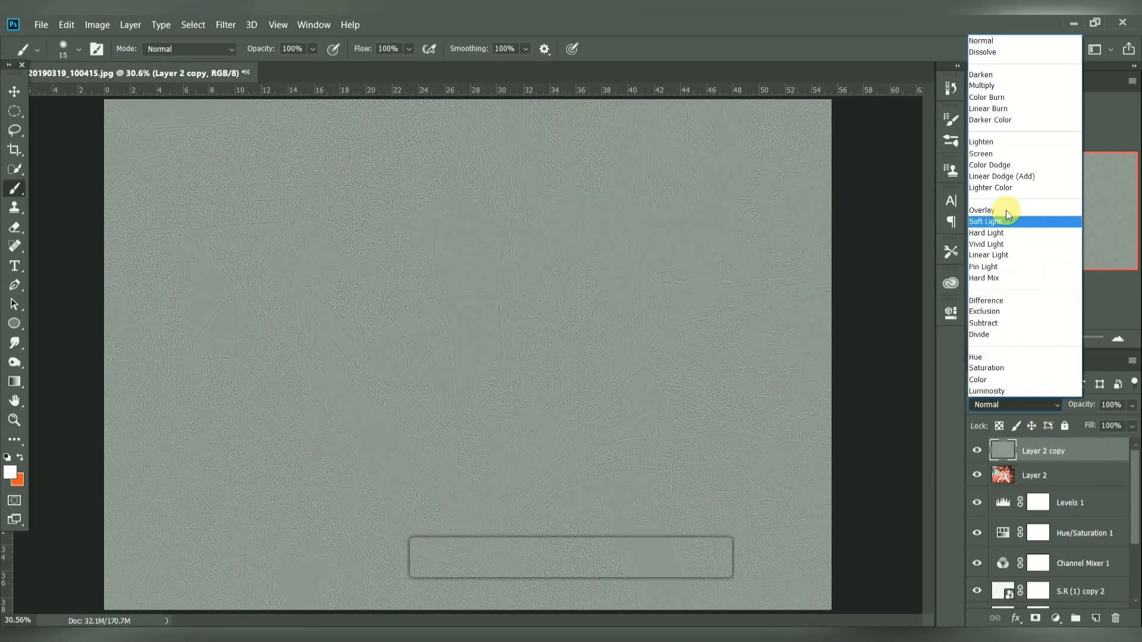
pyautogui.click(1008, 216)
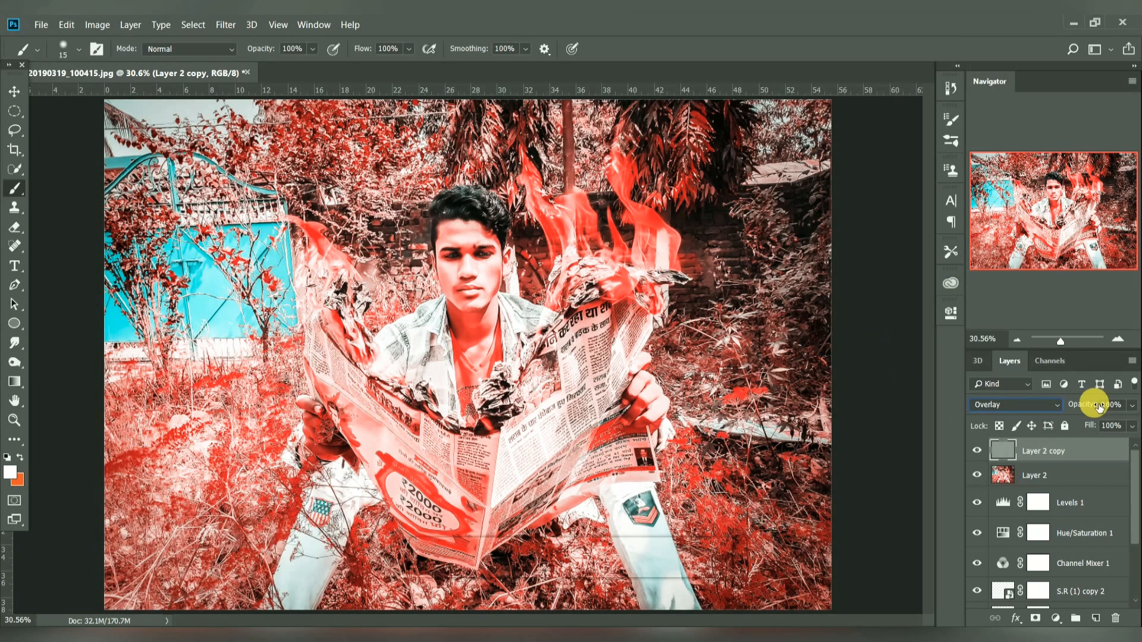
pyautogui.click(1112, 406)
pyautogui.write('60')
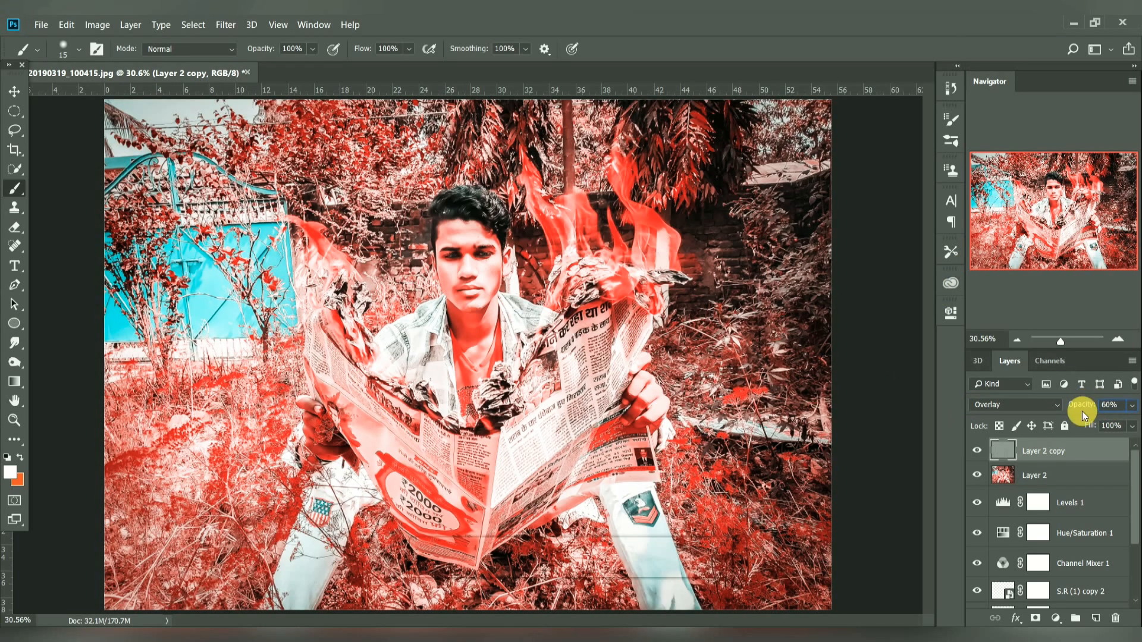
# Add a mask to the Layer 2 copy and paint black over the man's face and neck with a 111-pixel brush.
pyautogui.click(1042, 617)
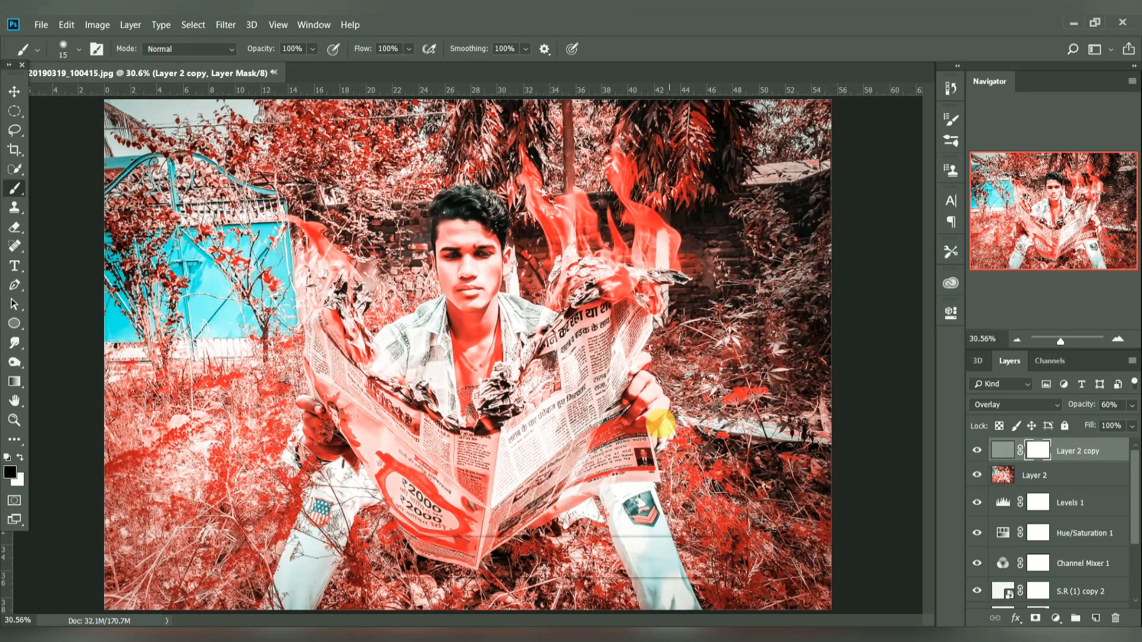
pyautogui.rightClick(659, 424)
pyautogui.click(637, 294)
pyautogui.write('111')
pyautogui.press('Return')
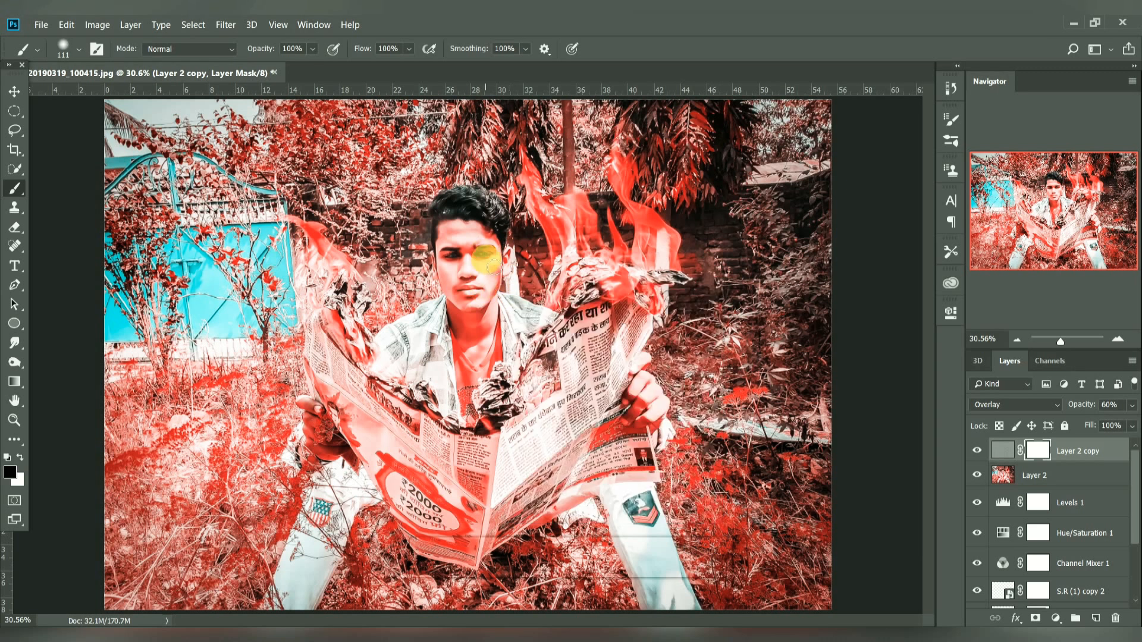
pyautogui.moveTo(460, 261); pyautogui.dragTo(466, 312)
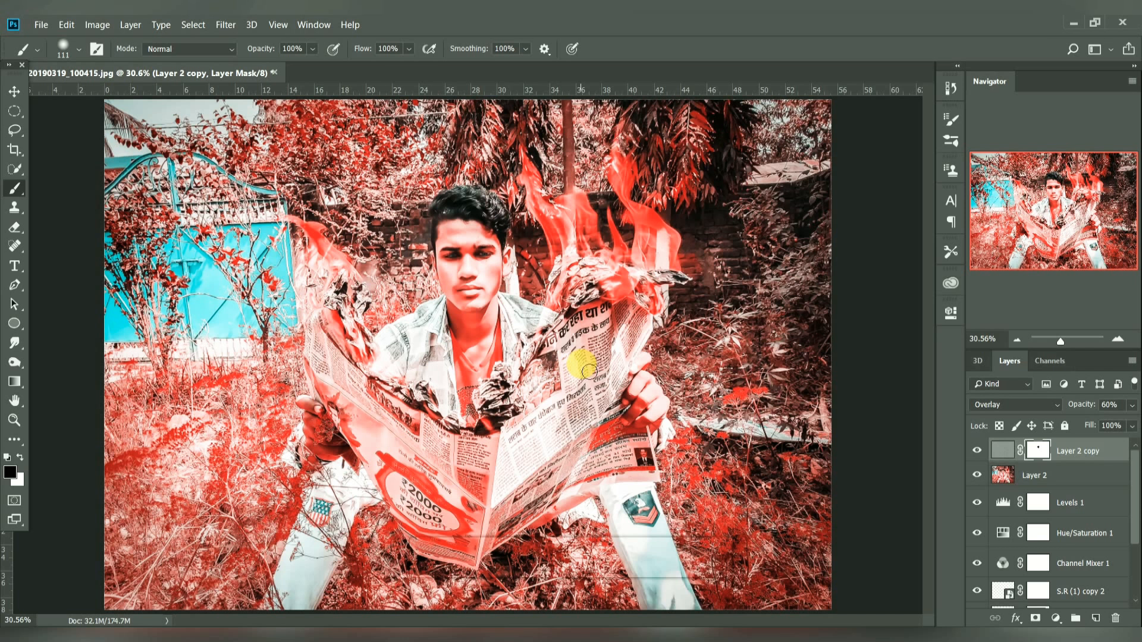
# Add a Gradient fill layer using a color-to-transparent gradient whose first color stop is black (000000).
pyautogui.click(1056, 618)
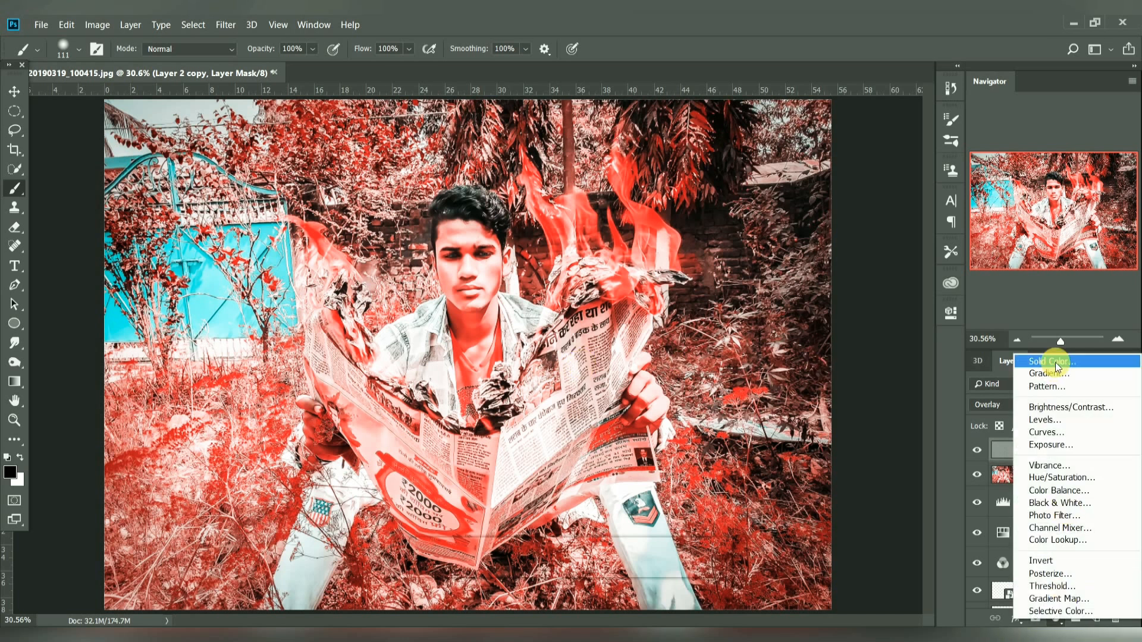
pyautogui.click(1035, 375)
pyautogui.click(910, 221)
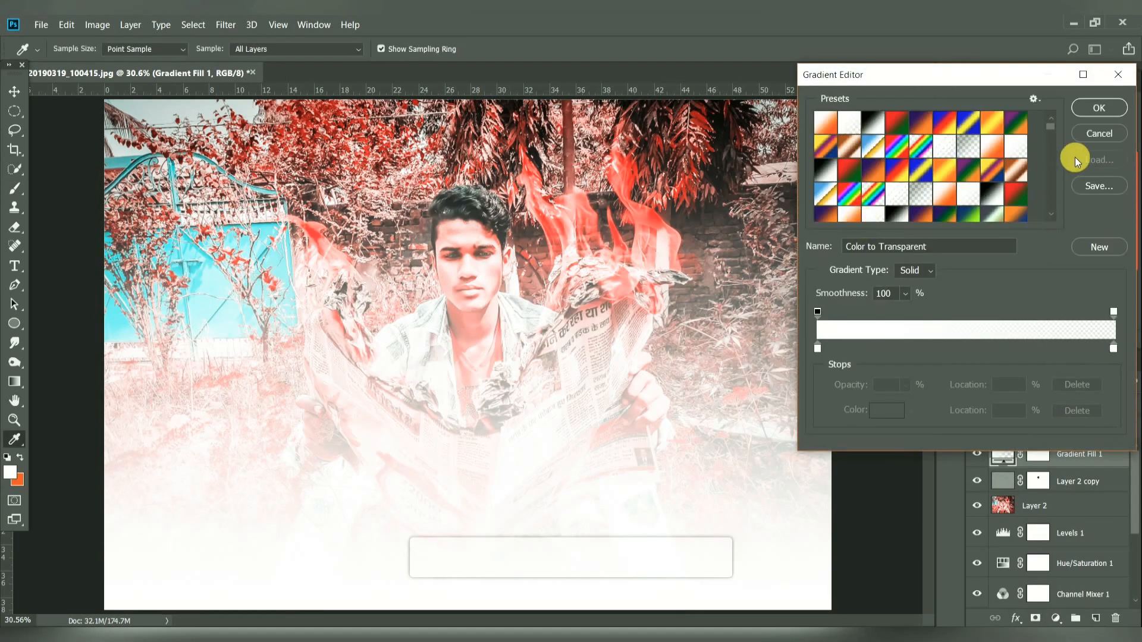
pyautogui.click(816, 349)
pyautogui.click(881, 410)
pyautogui.moveTo(766, 268); pyautogui.dragTo(661, 356)
pyautogui.click(1003, 158)
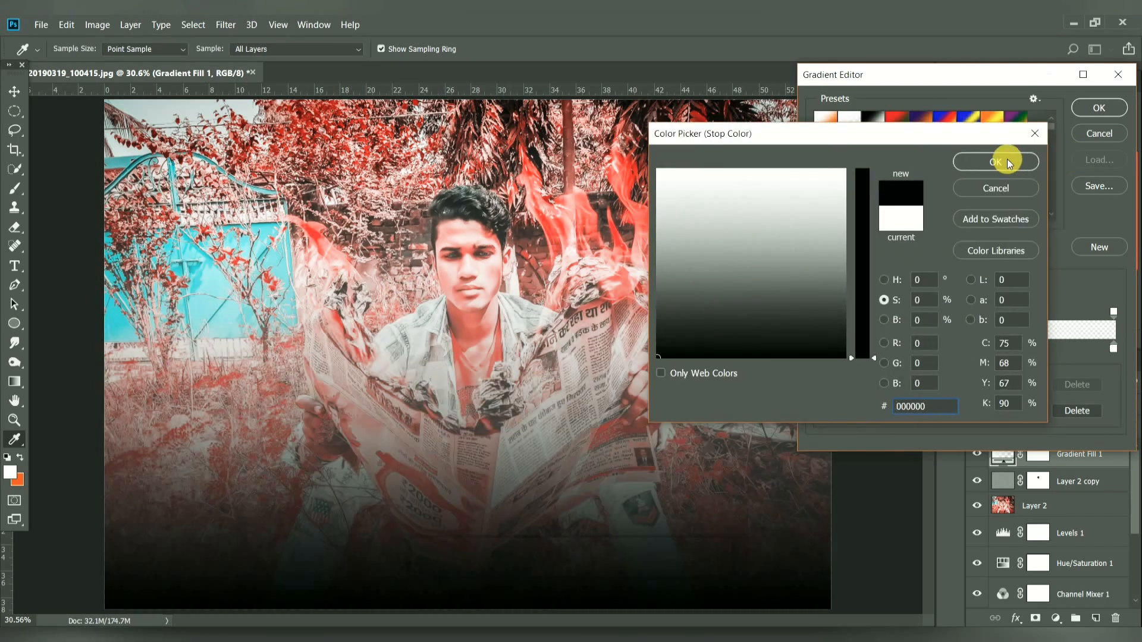
pyautogui.click(1098, 108)
# Make the gradient fill radial and reversed, and move its center up slightly toward the man's face.
pyautogui.click(897, 248)
pyautogui.click(897, 269)
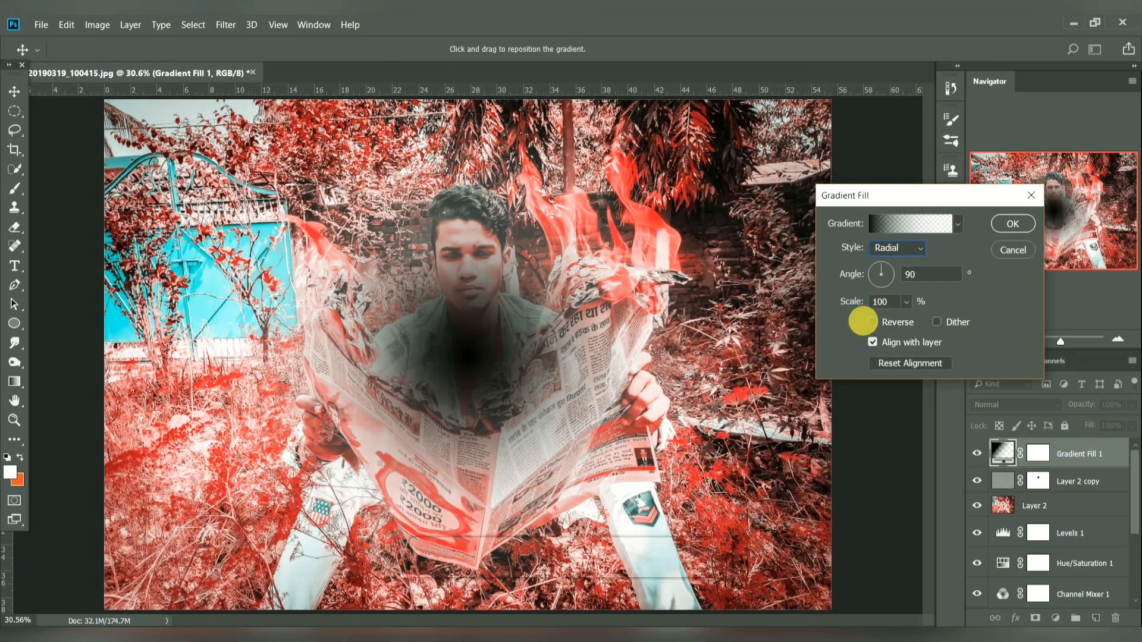
pyautogui.click(873, 322)
pyautogui.moveTo(471, 339); pyautogui.dragTo(472, 298)
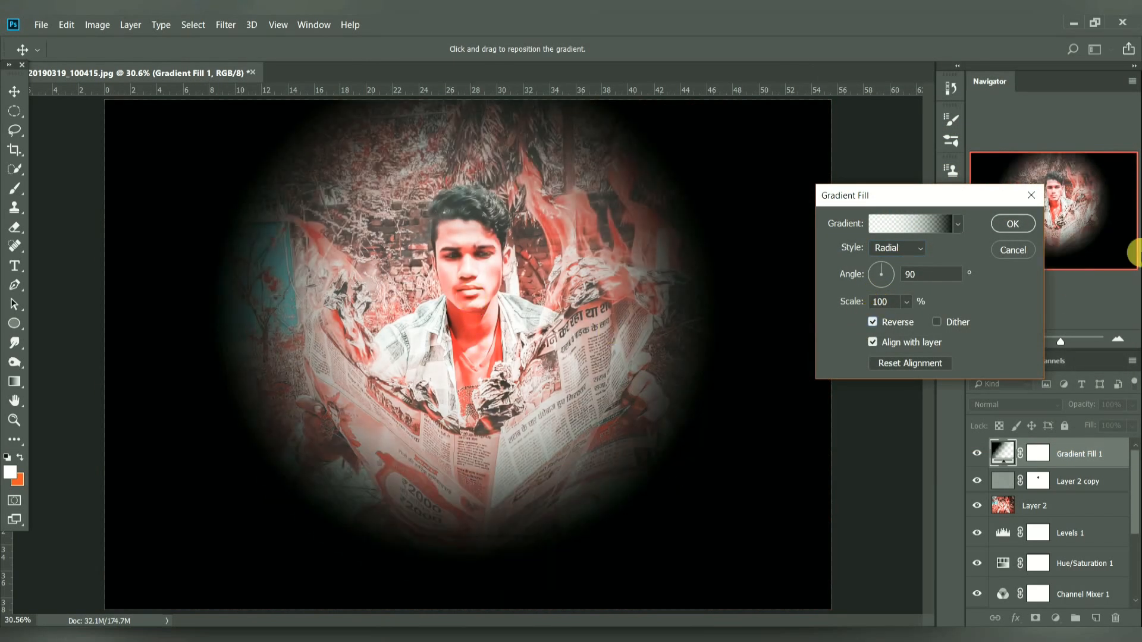
pyautogui.click(1013, 224)
# Set the Gradient Fill 1 layer to Soft Light and toggle its visibility to compare the vignette effect.
pyautogui.click(1016, 405)
pyautogui.click(1002, 222)
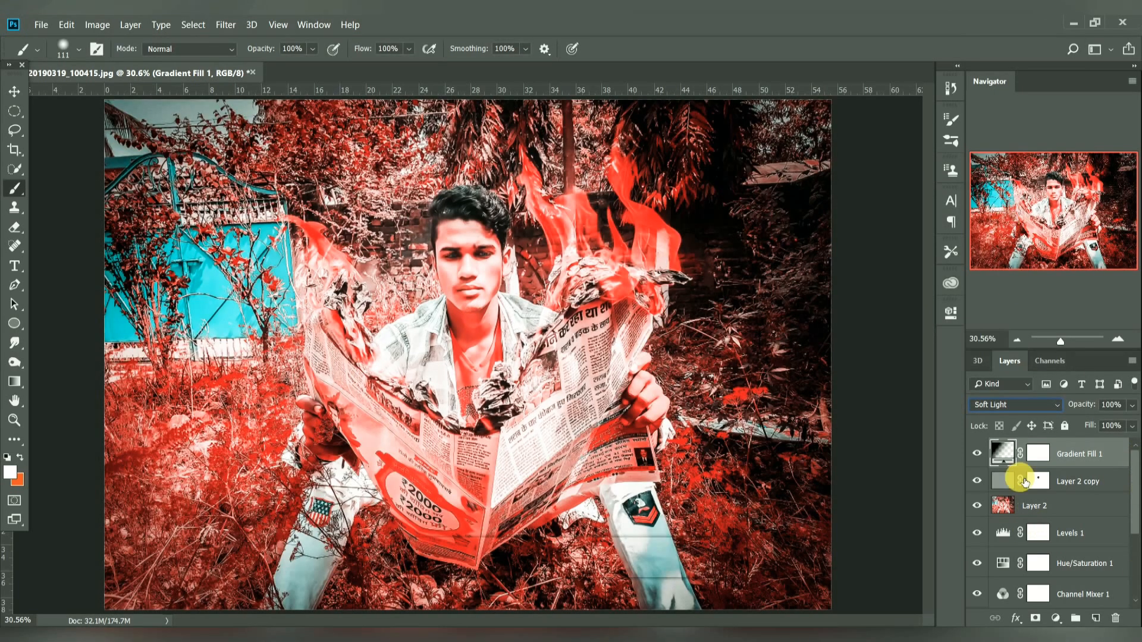
pyautogui.click(978, 454)
pyautogui.click(977, 454)
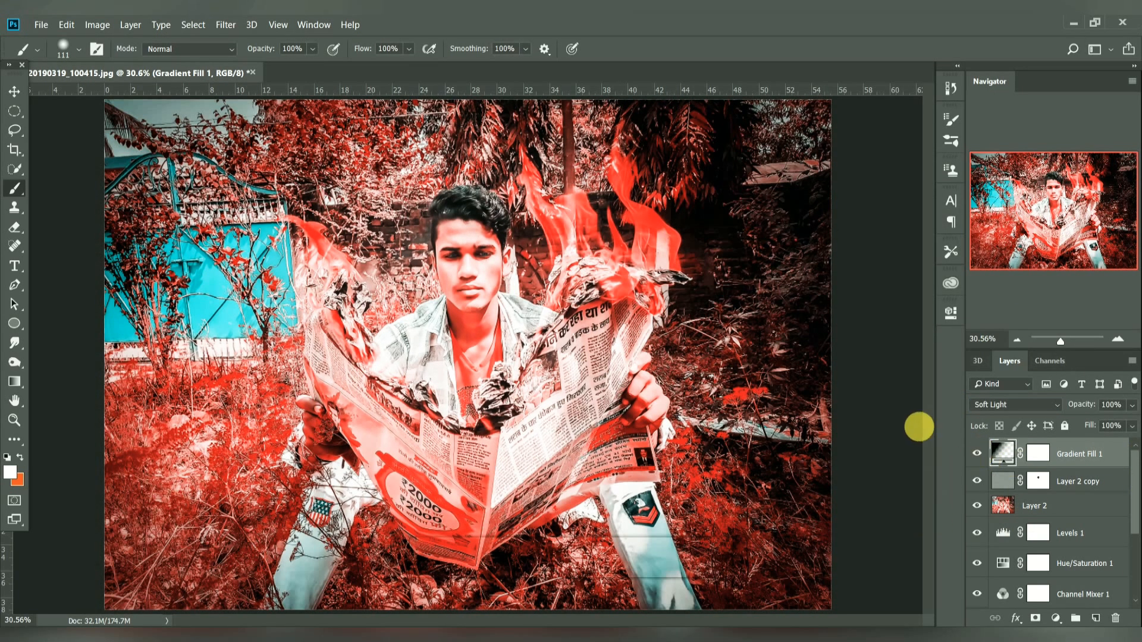
# Open the Save As dialog for the edited portrait.
pyautogui.click(41, 25)
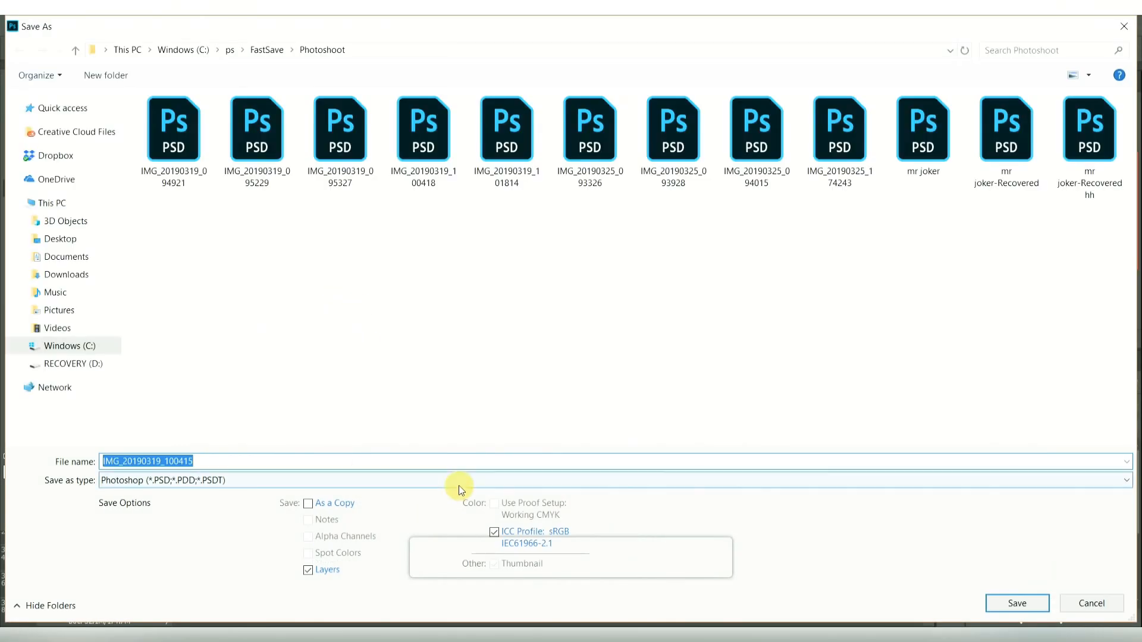